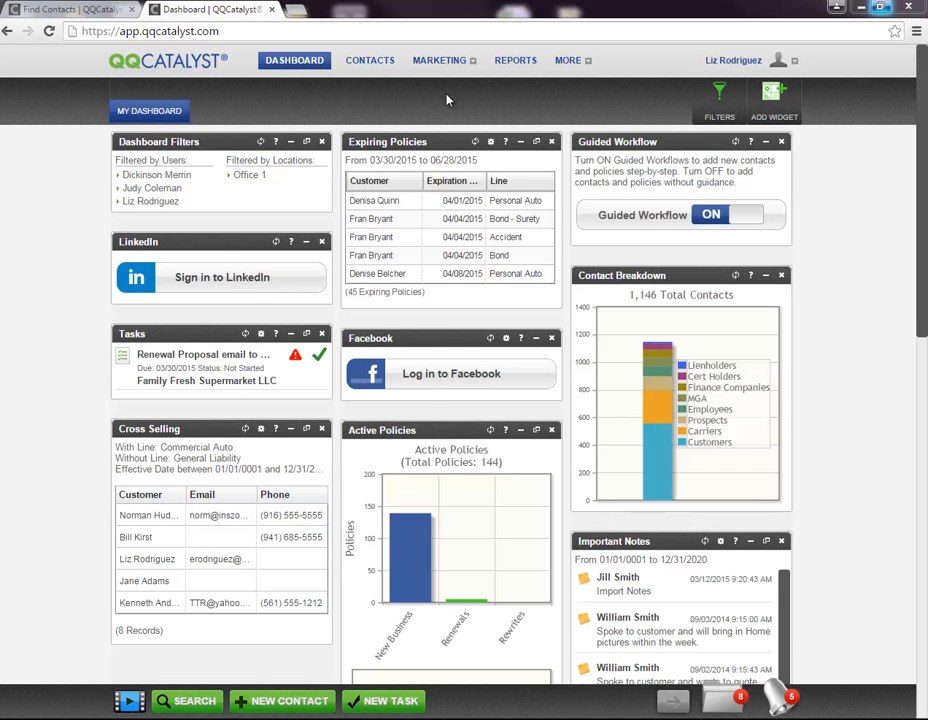
Open Commission Central, view the producer commission rules and return to the agency commission rules.
left_click(577, 63)
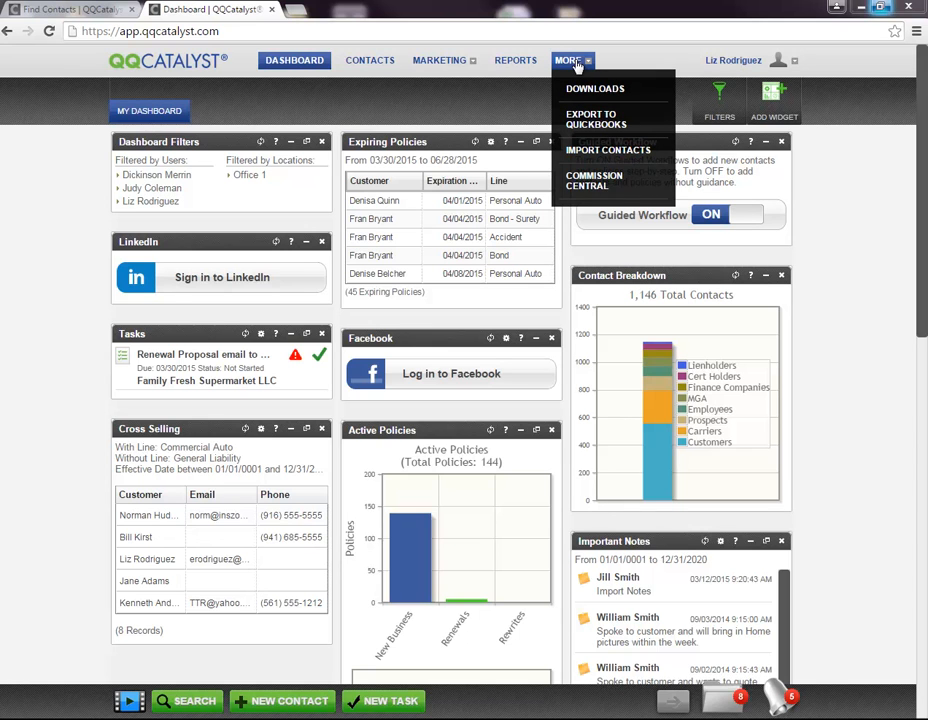
left_click(605, 183)
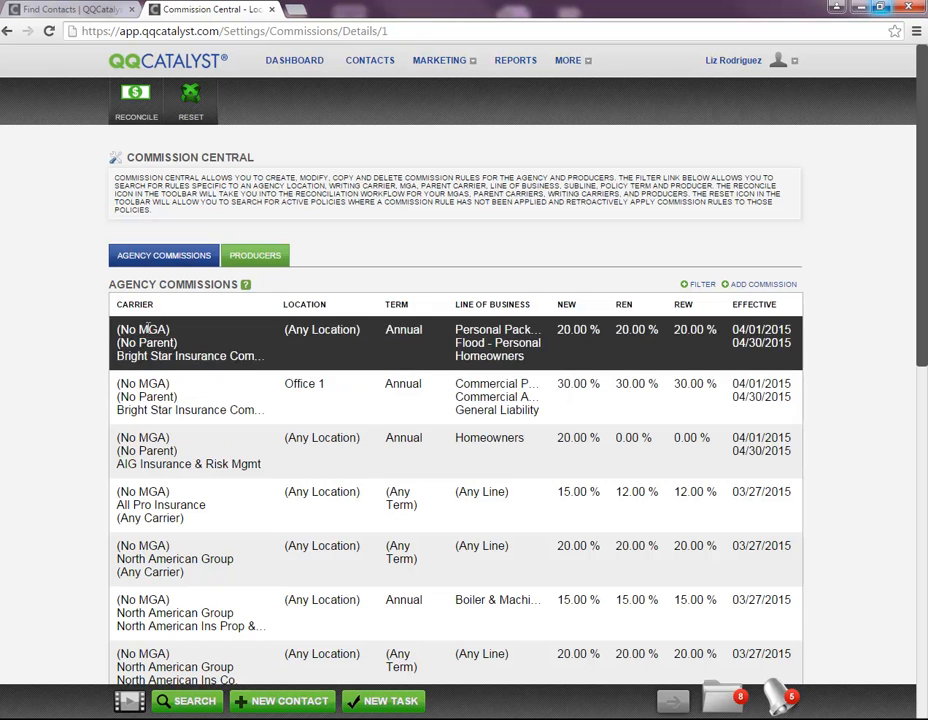
left_click(250, 258)
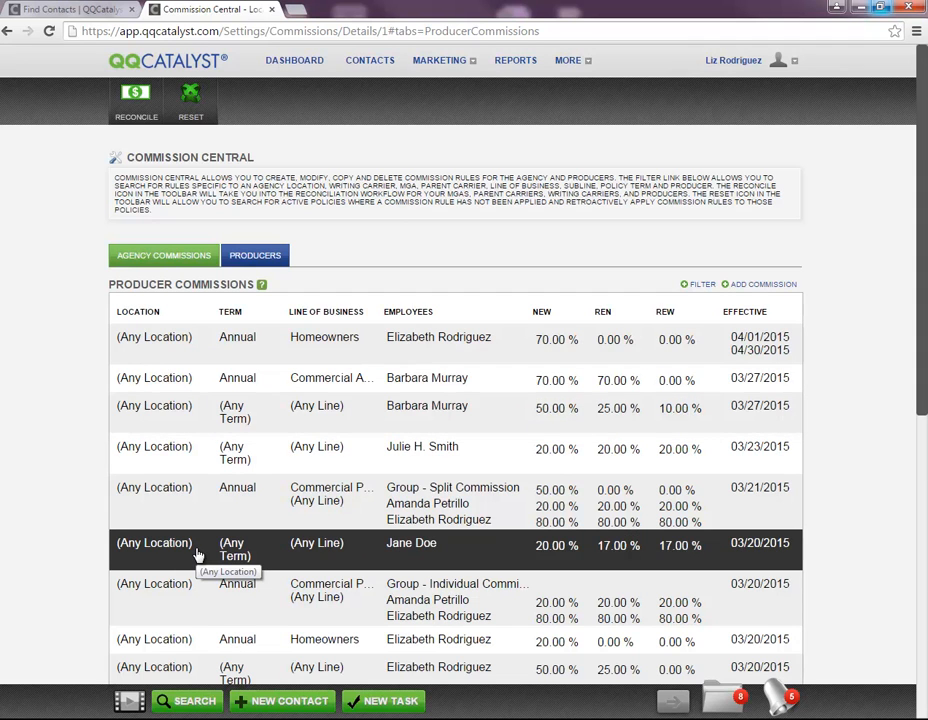
left_click(183, 256)
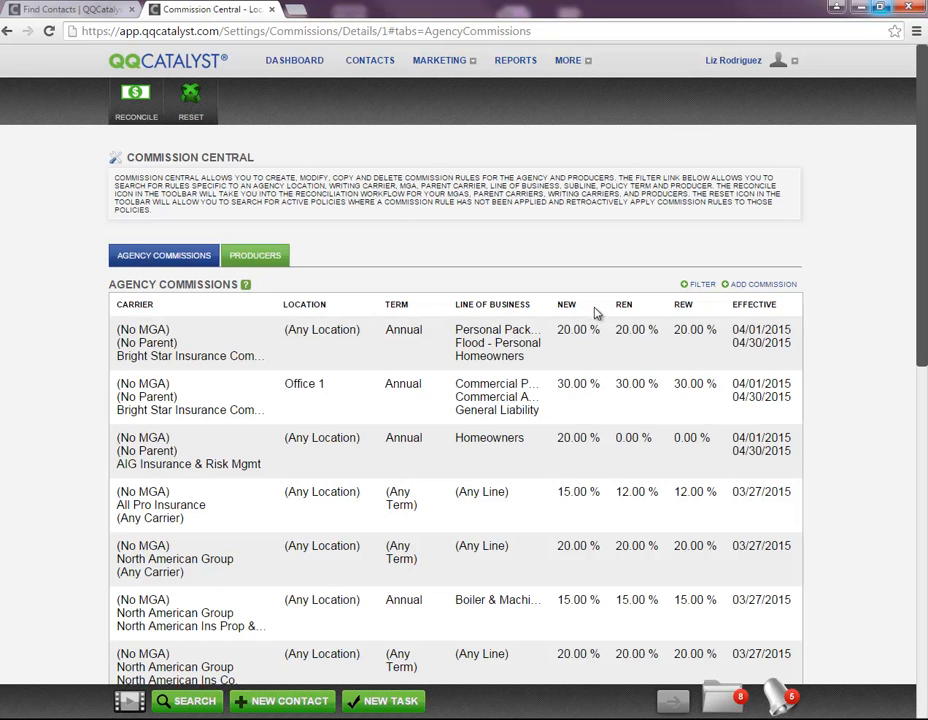
Filter the agency commission rules by the MGA Basic Underwriters.
left_click(702, 286)
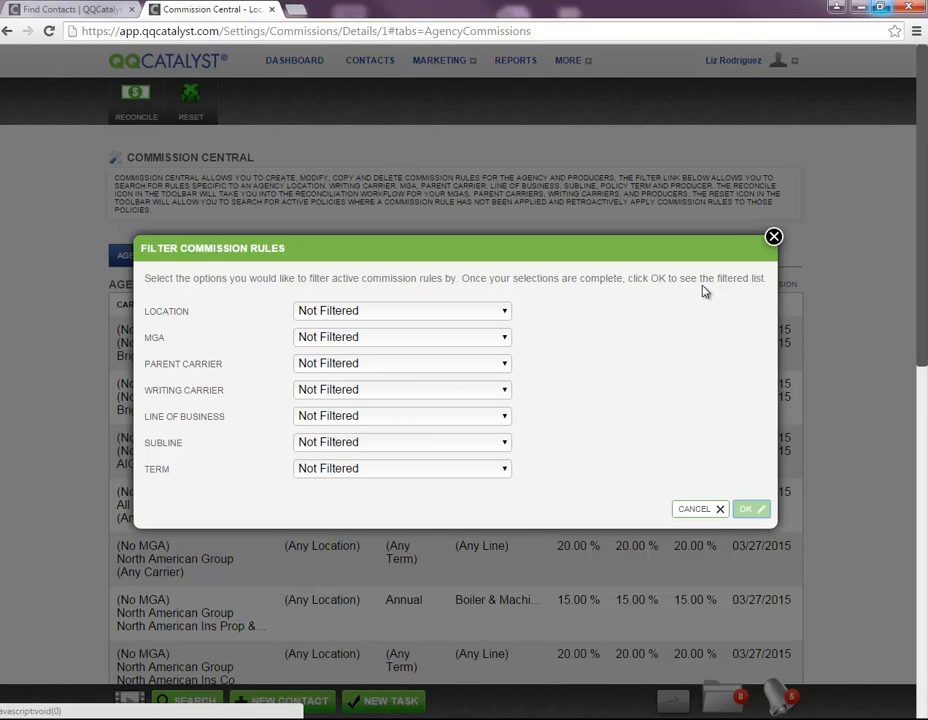
left_click(381, 395)
left_click(383, 395)
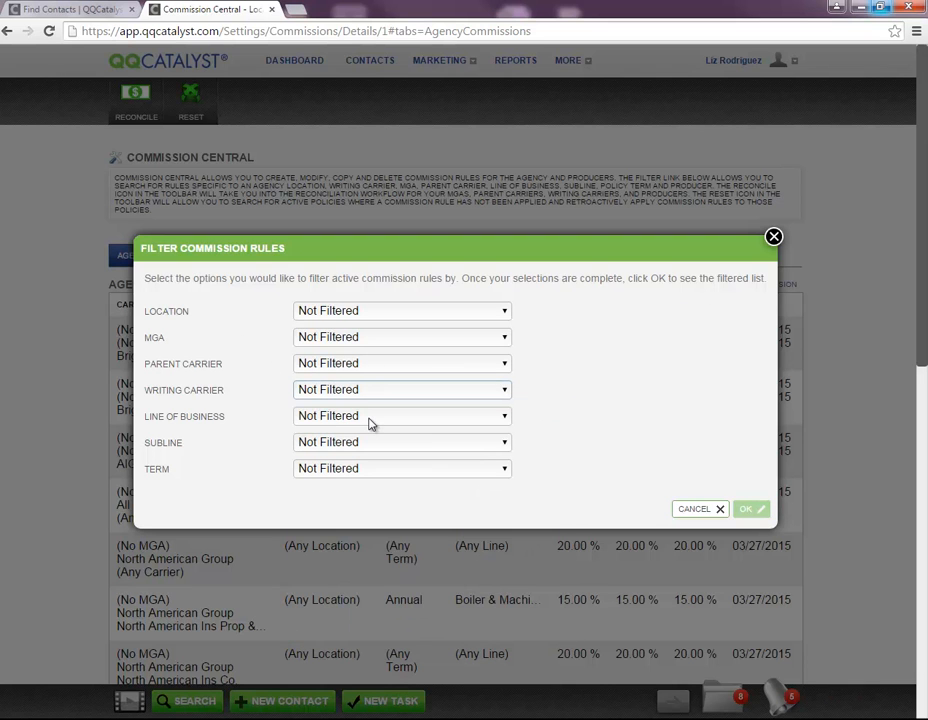
left_click(370, 418)
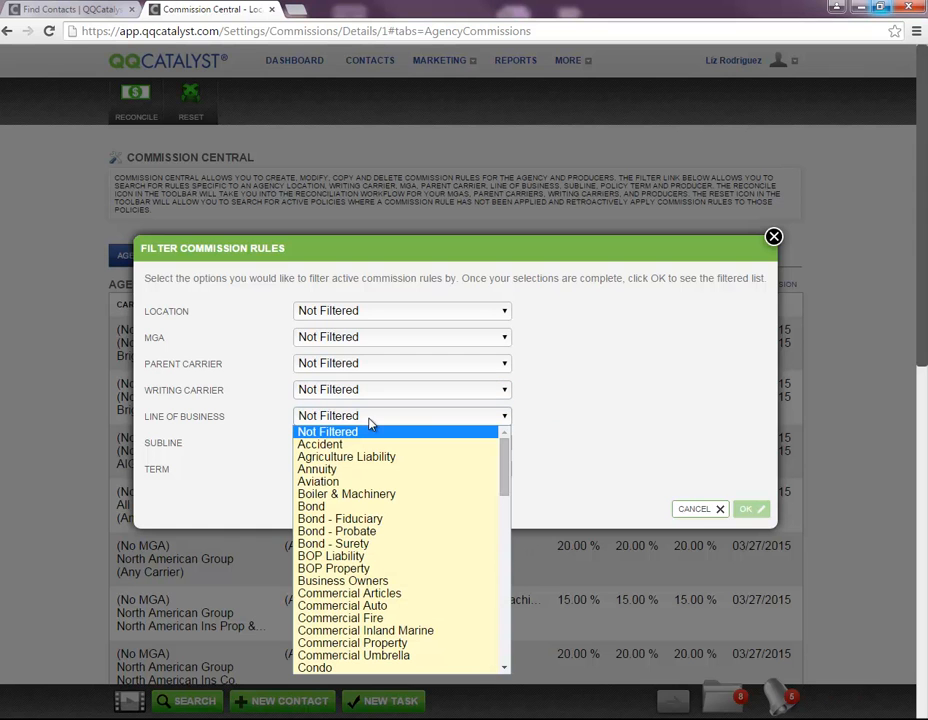
left_click(351, 336)
left_click(353, 341)
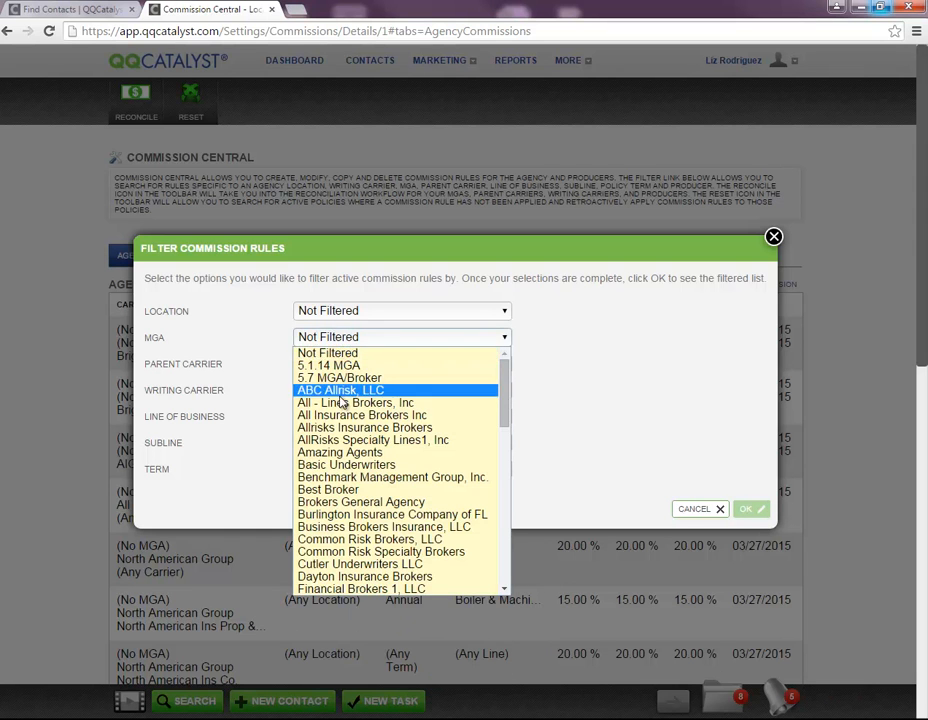
left_click(327, 465)
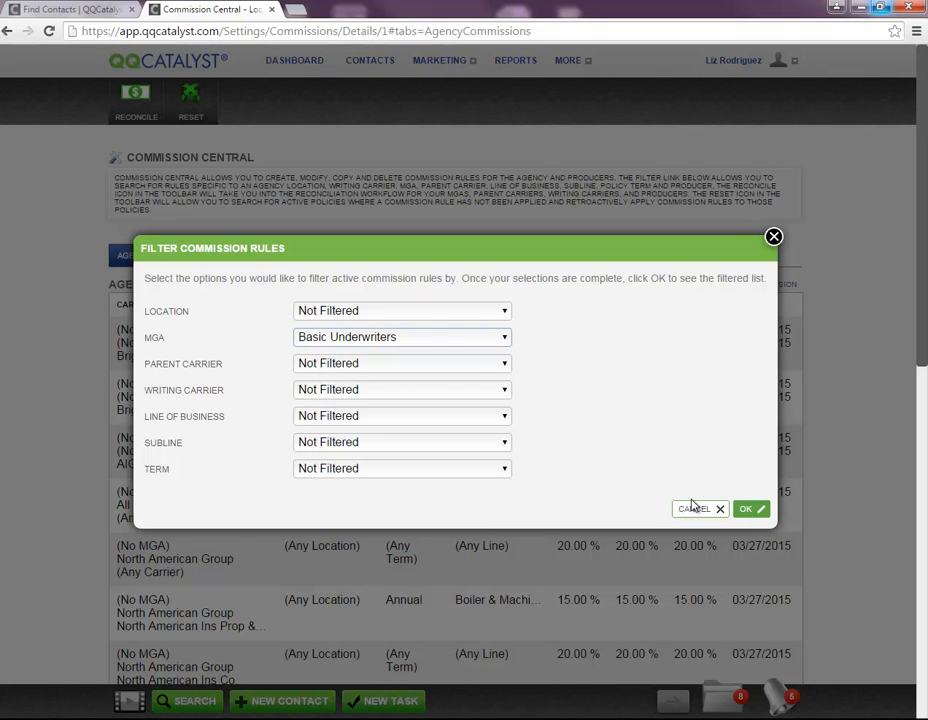
left_click(753, 510)
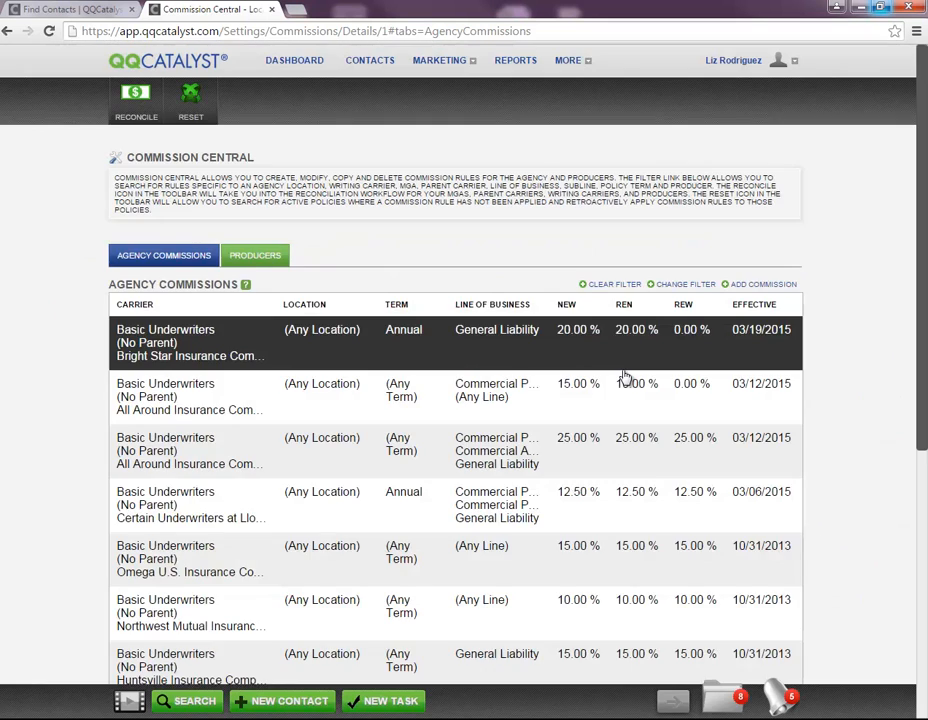
Review the filtered agency commission rules from start to end and clear the filter.
scroll(526, 526, "down", 2)
scroll(526, 526, "down", 3)
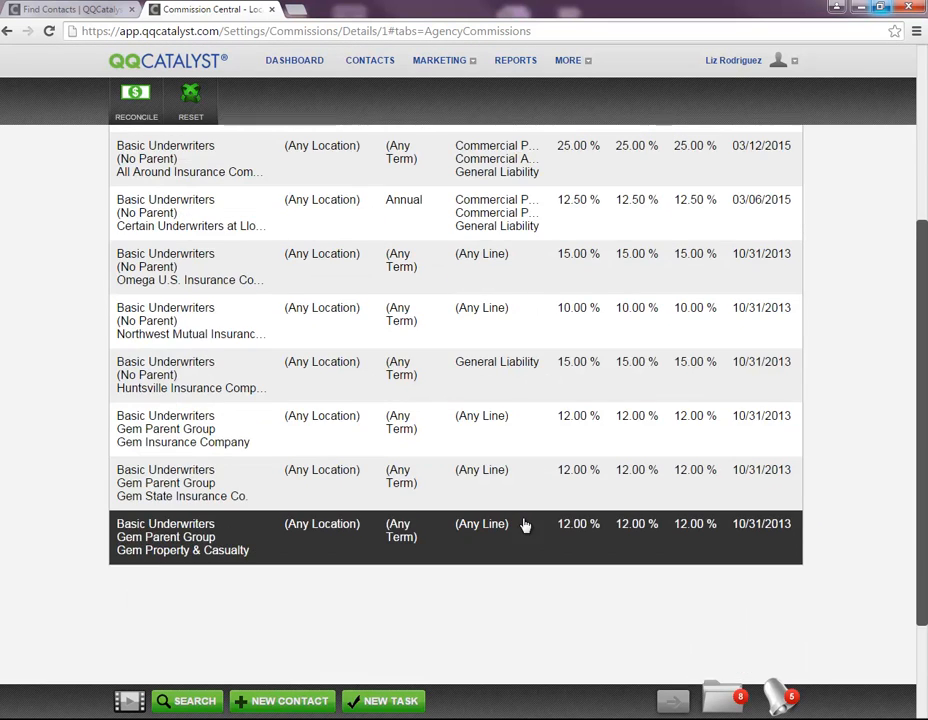
scroll(526, 526, "up", 5)
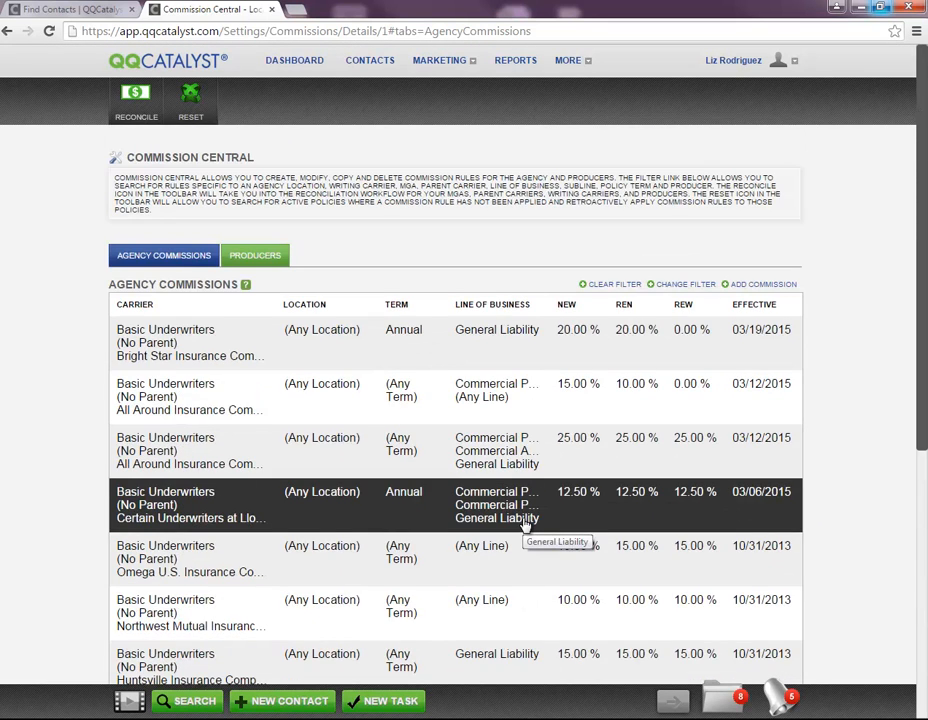
left_click(607, 286)
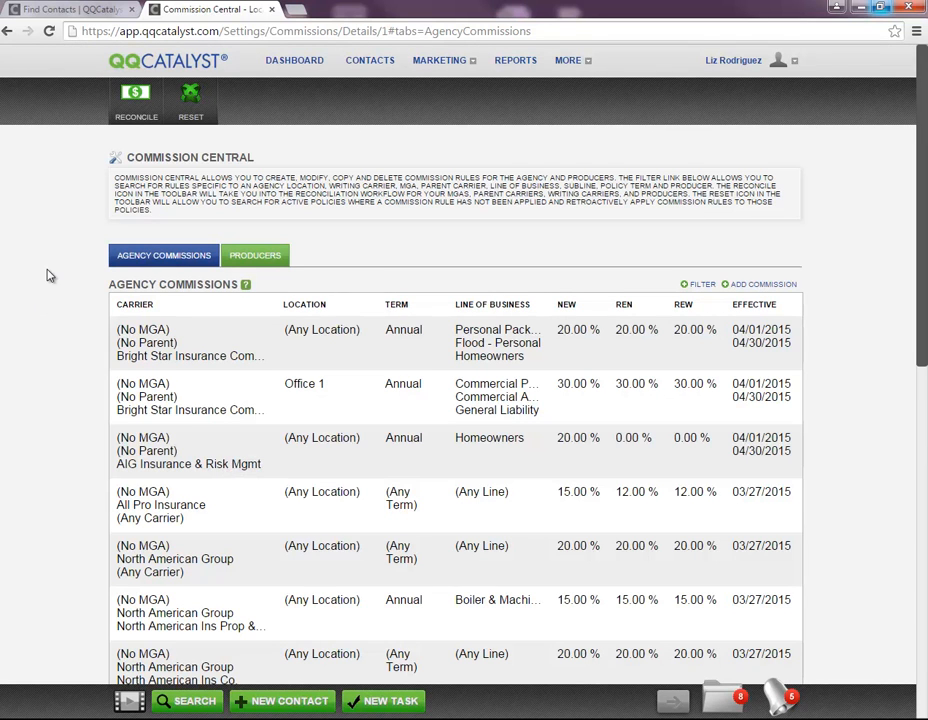
Open a blank agency commission rule, examine its fields and cancel without saving.
left_click(746, 286)
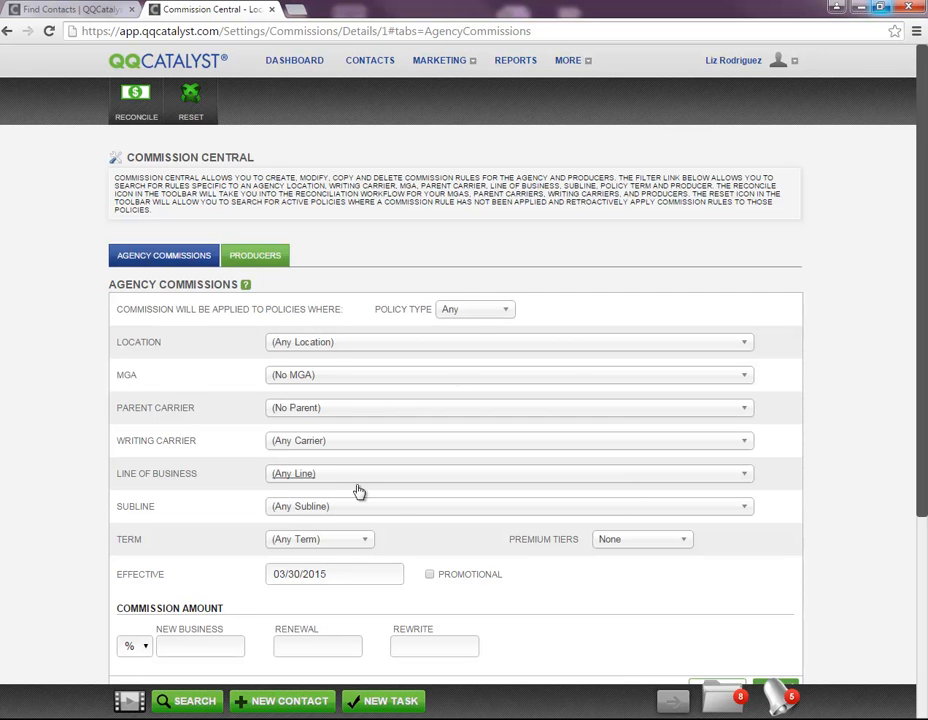
scroll(583, 526, "down", 2)
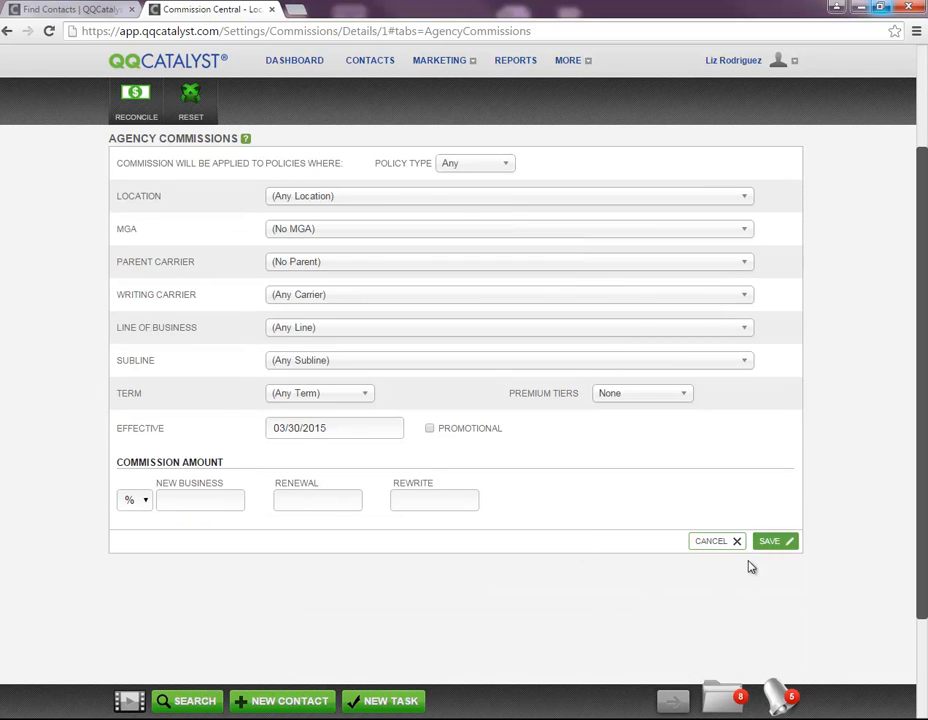
left_click(712, 541)
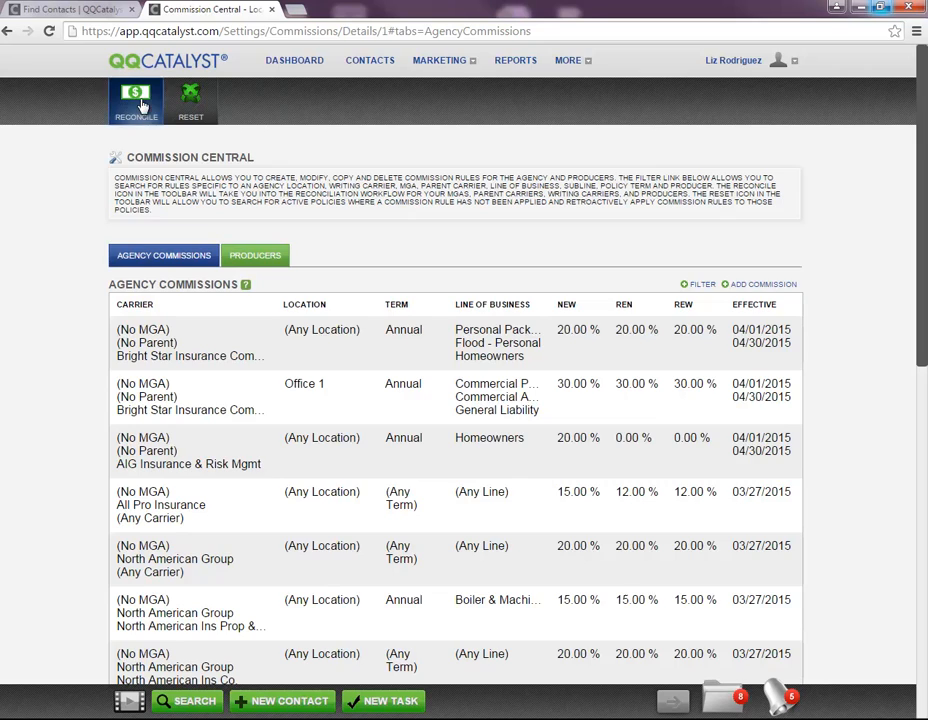
Start a commission reconciliation with MGA as the contact type and show the available MGAs.
left_click(140, 105)
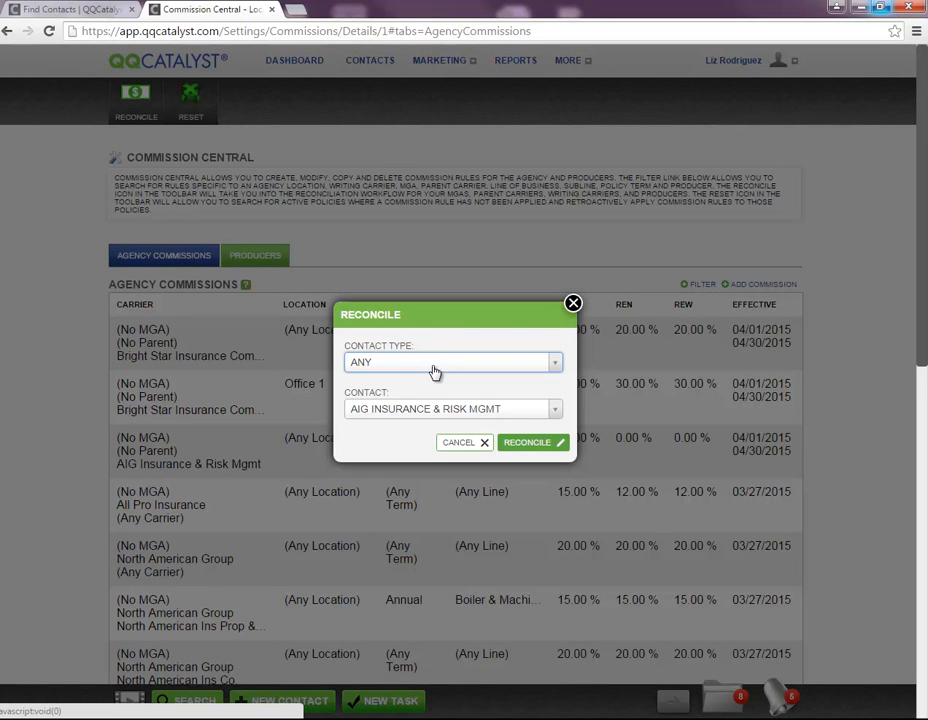
left_click(435, 364)
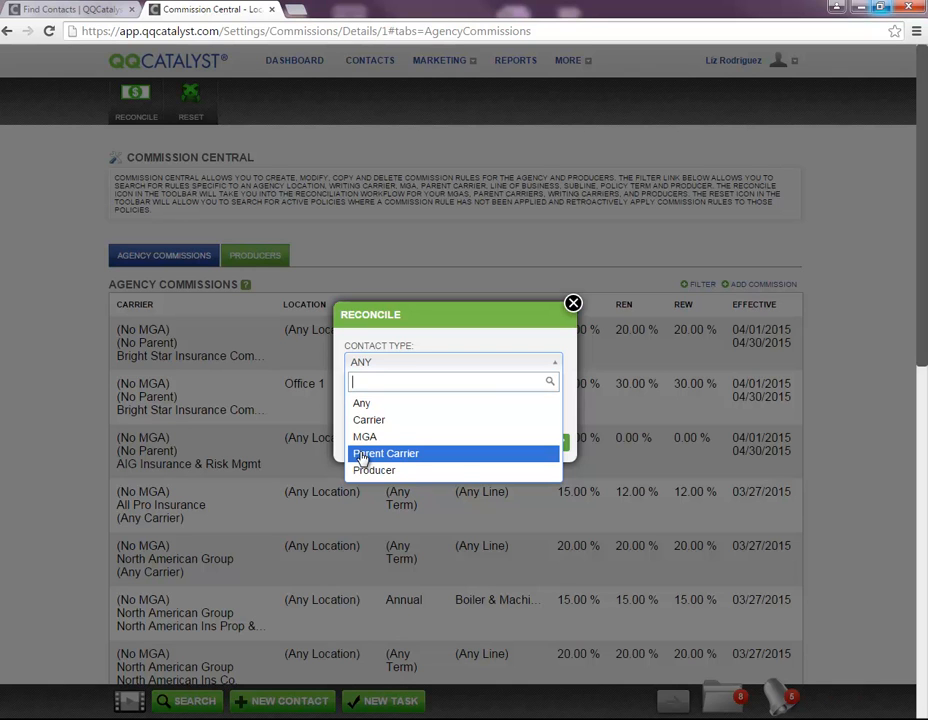
left_click(573, 304)
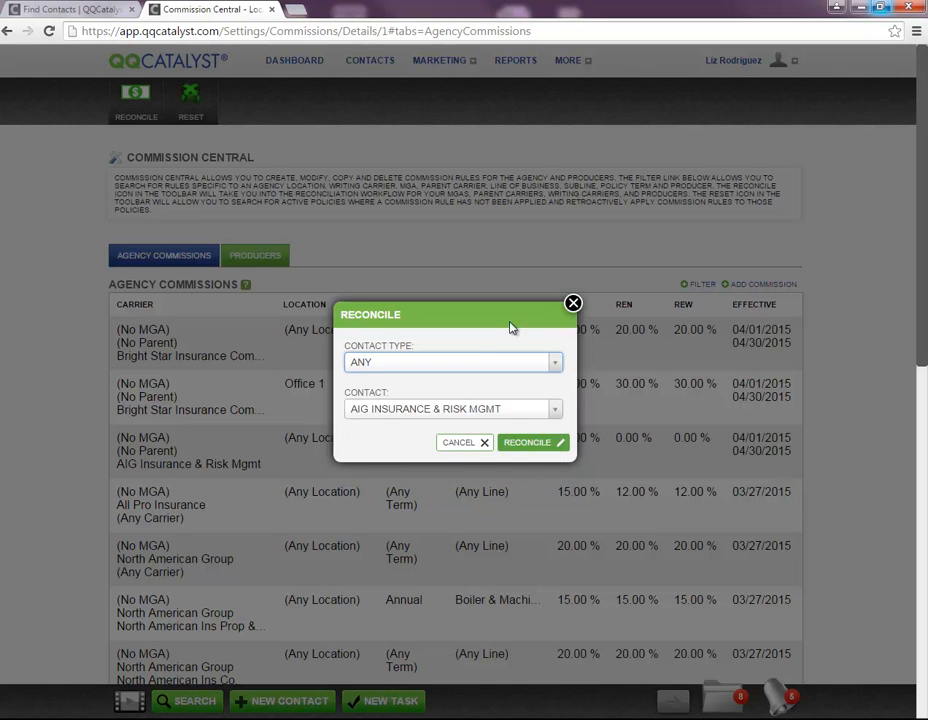
left_click(400, 362)
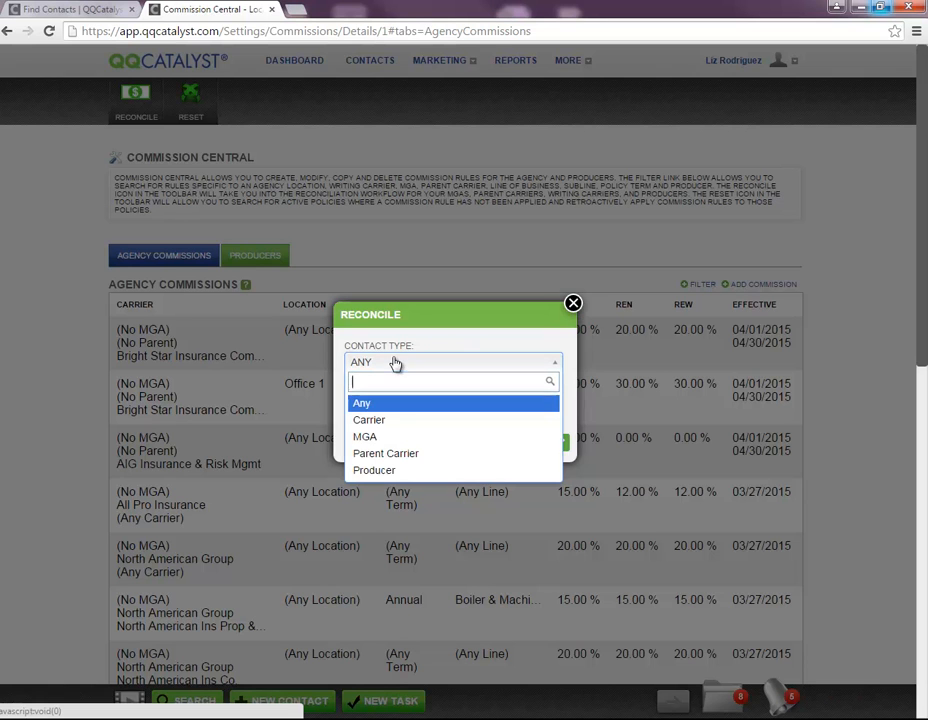
left_click(373, 439)
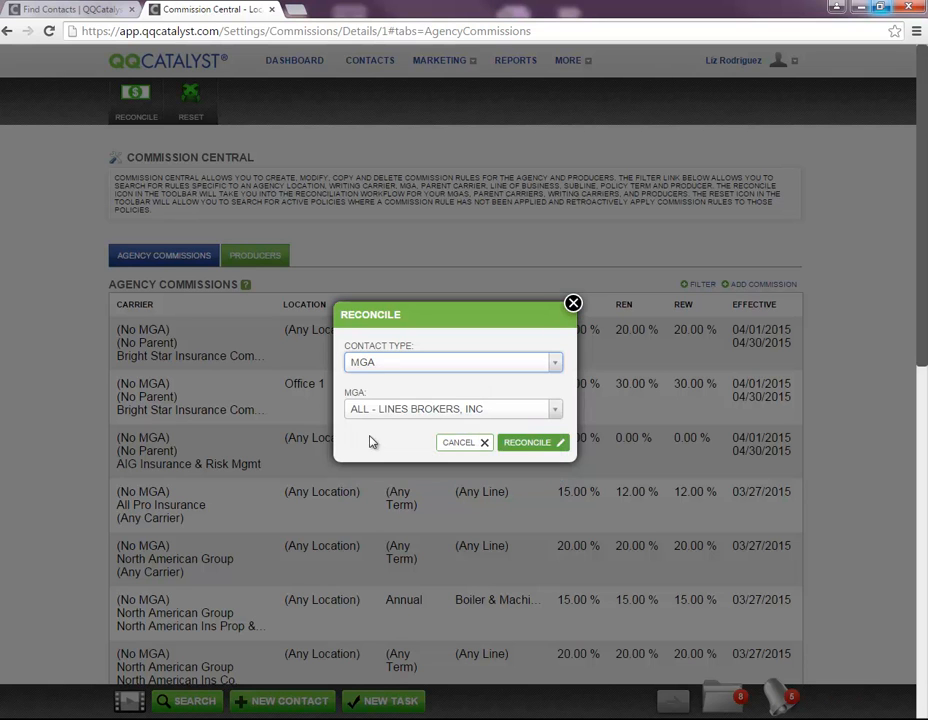
left_click(451, 411)
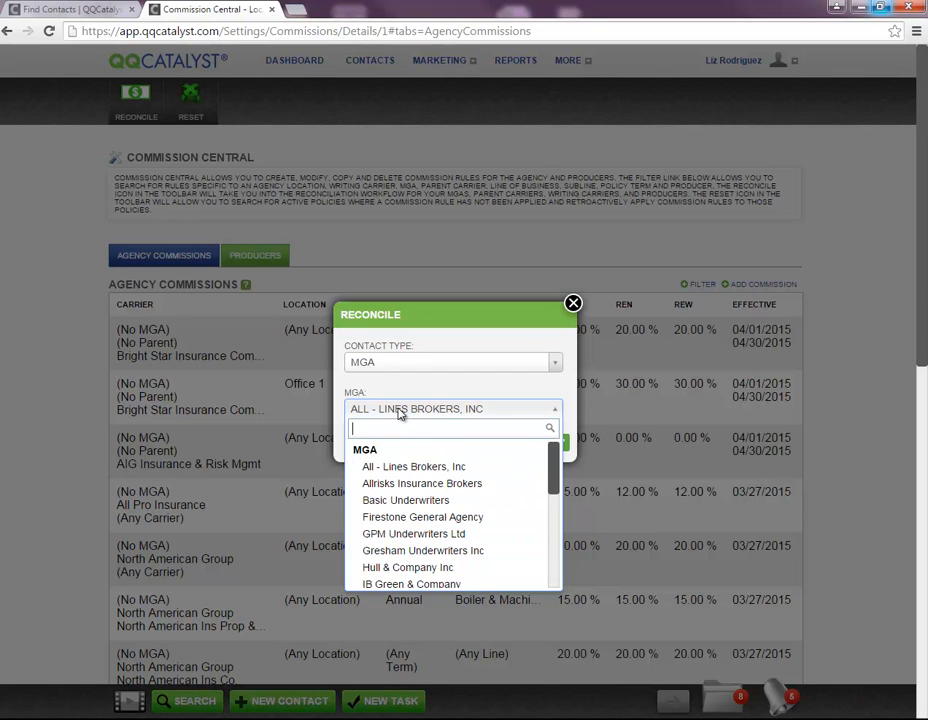
Switch the reconciliation contact type to Producer, browse the available producers and cancel the reconciliation.
left_click(399, 362)
left_click(399, 364)
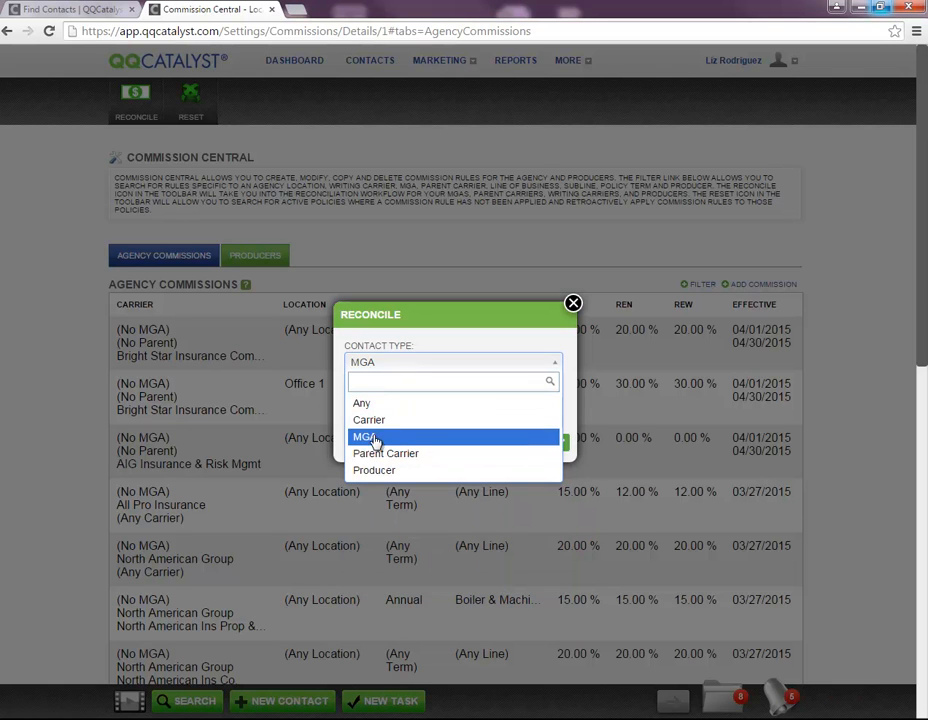
left_click(371, 471)
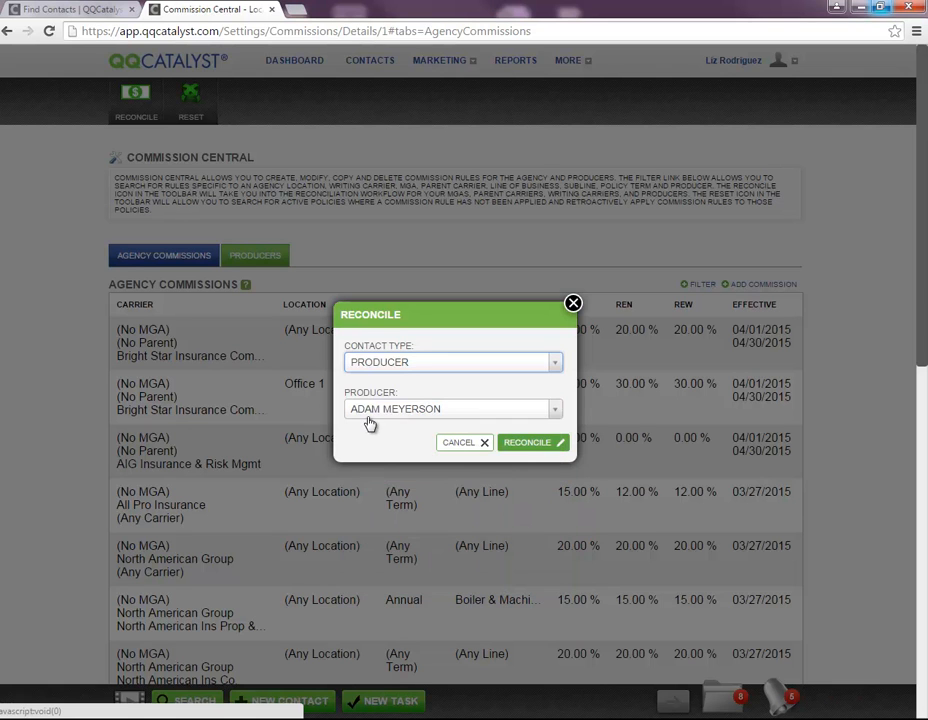
left_click(368, 418)
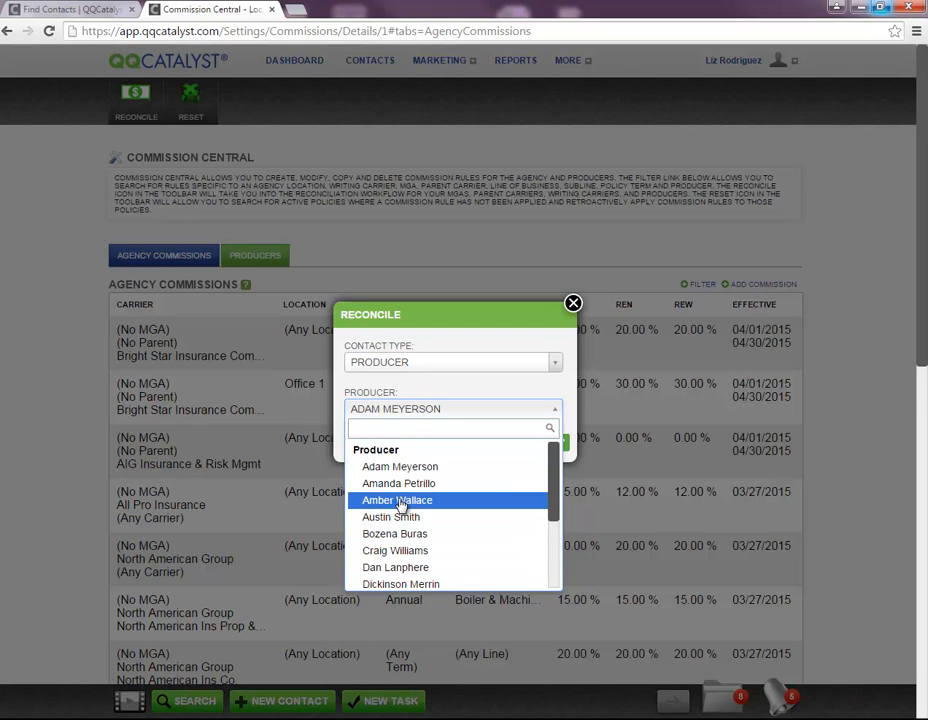
scroll(400, 503, "down", 3)
scroll(400, 503, "down", 2)
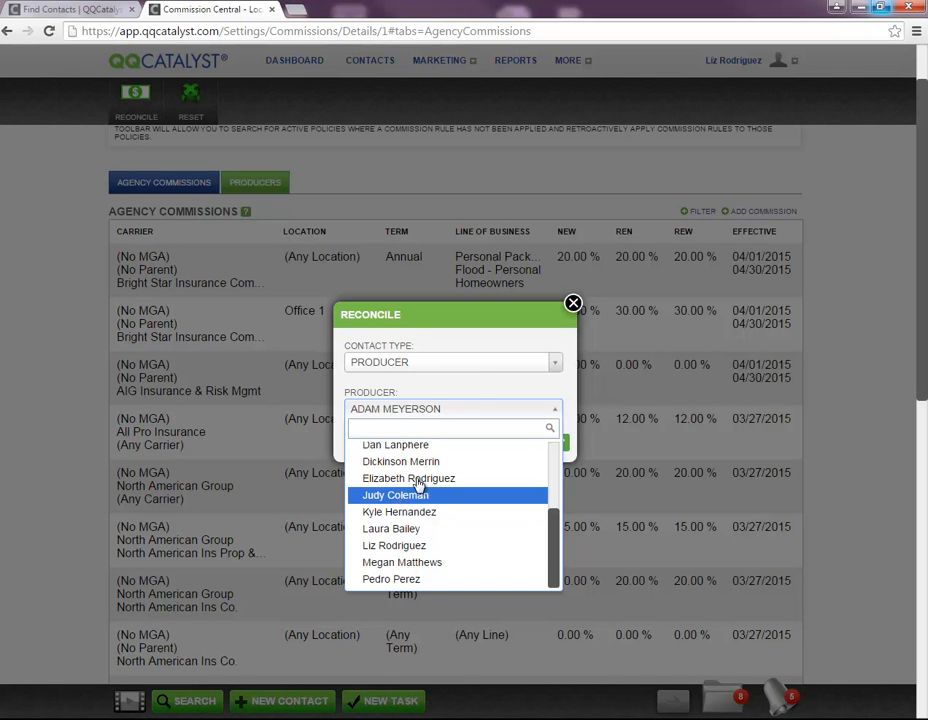
left_click(481, 390)
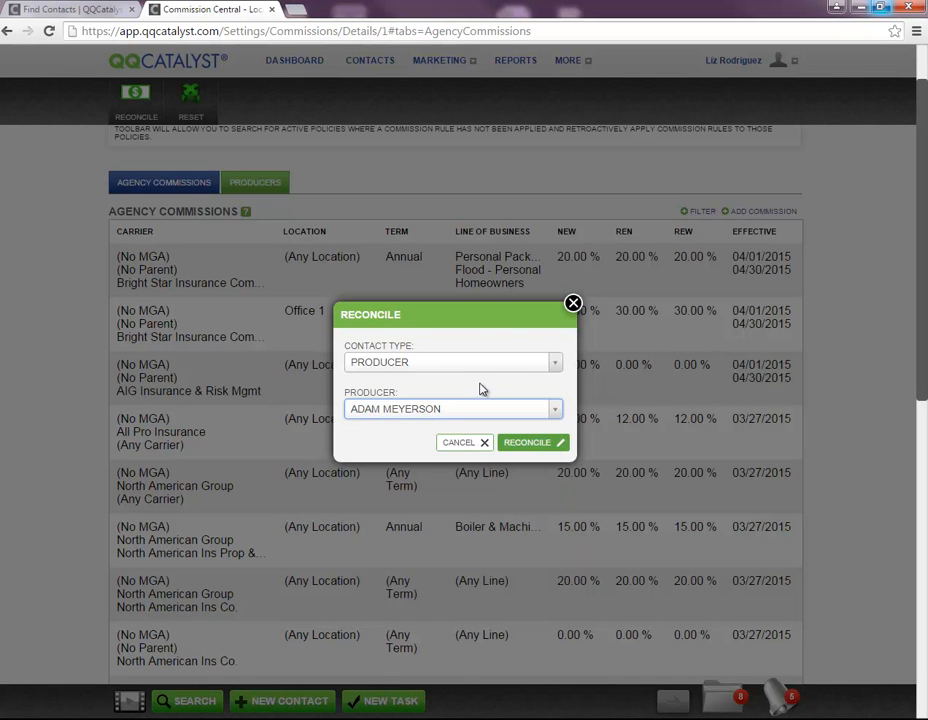
left_click(484, 443)
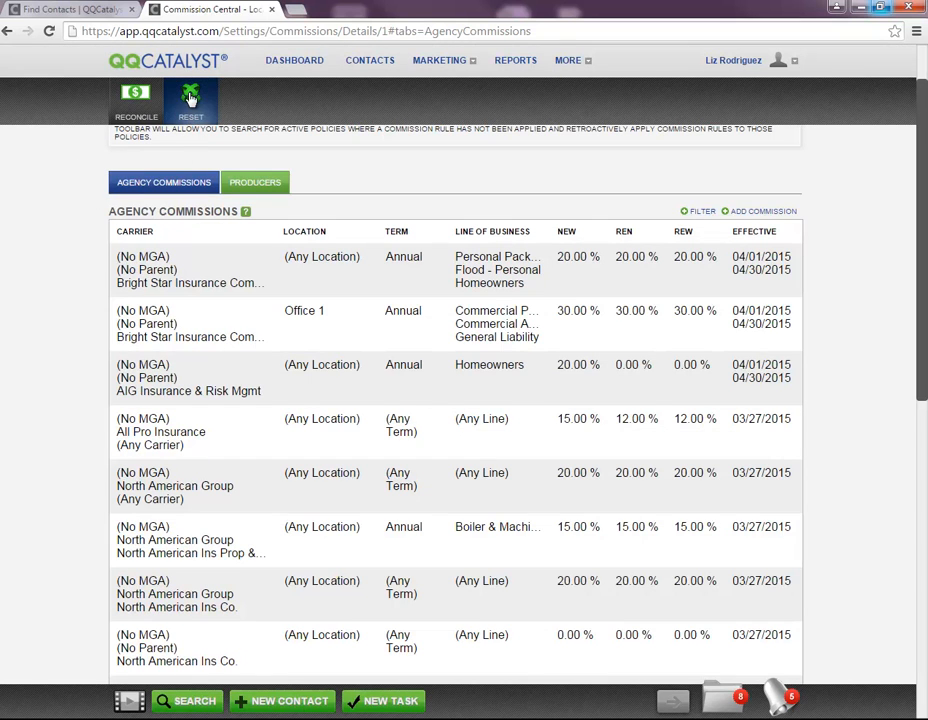
Open the commission reset, examine its writing carrier, parent carrier and line of business filters, and cancel it.
left_click(188, 112)
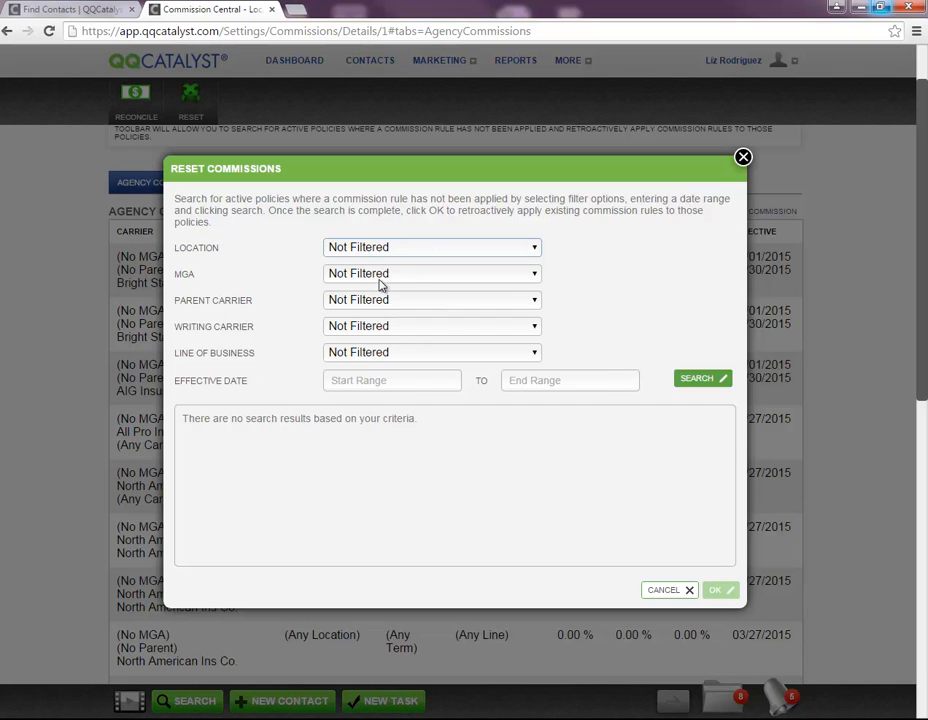
left_click(370, 330)
left_click(370, 333)
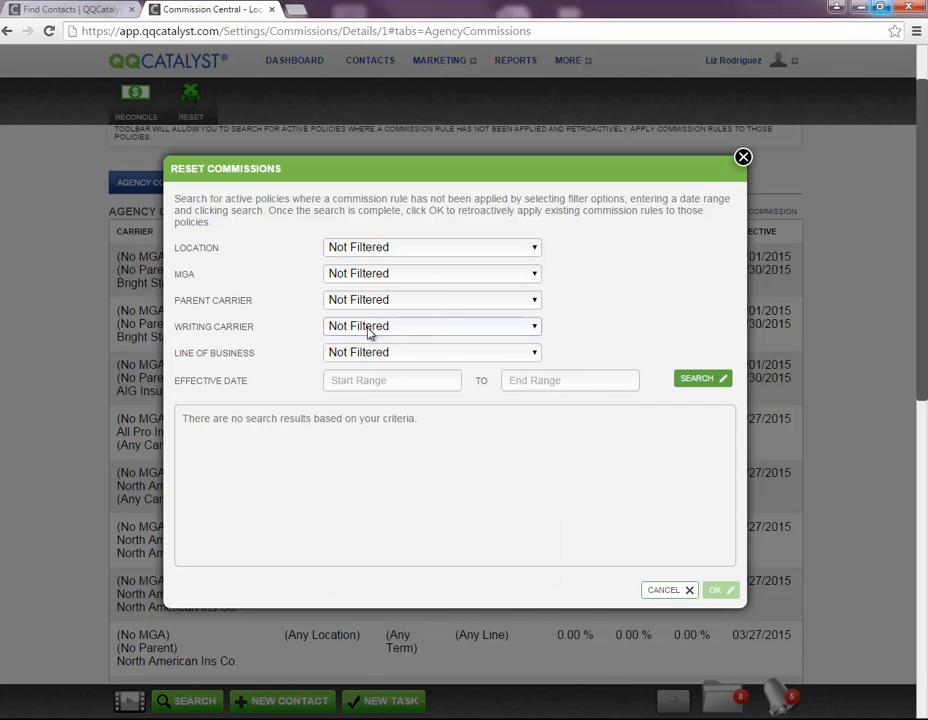
left_click(372, 302)
left_click(373, 304)
left_click(365, 355)
left_click(366, 355)
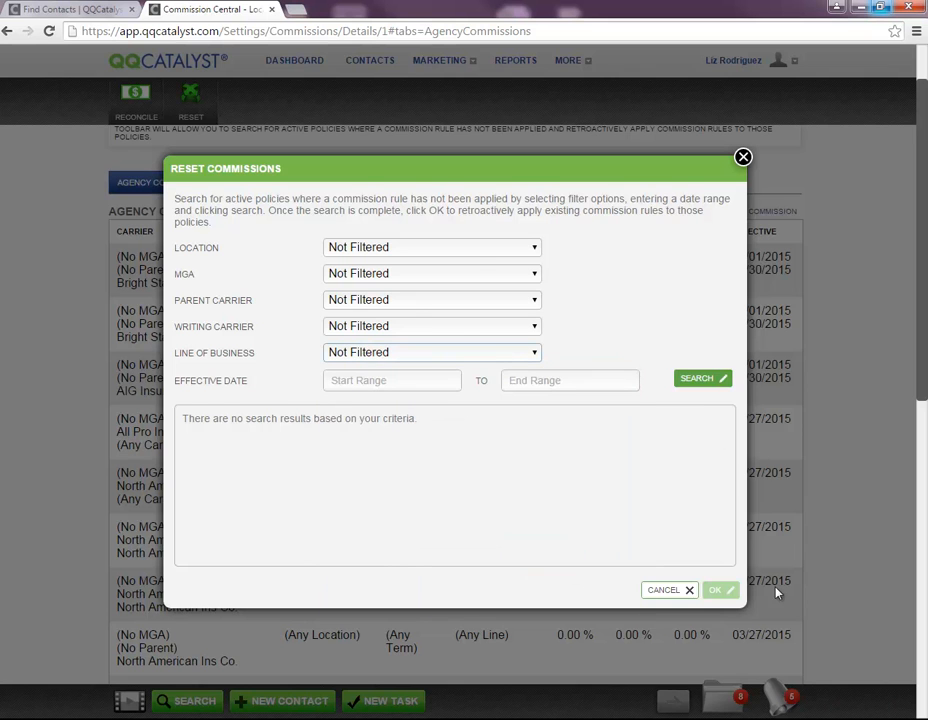
left_click(686, 591)
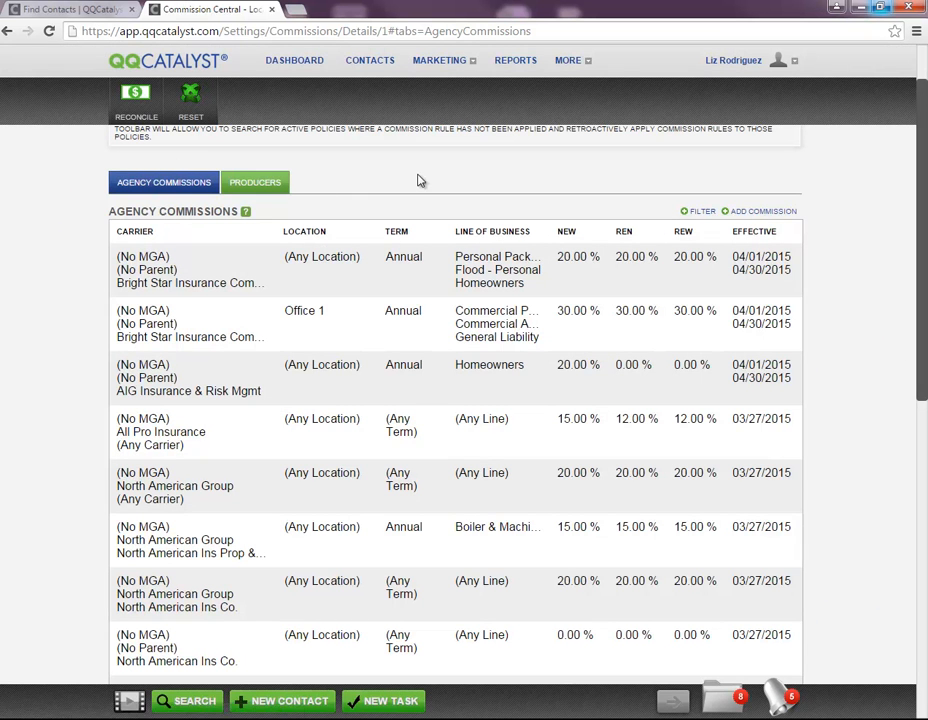
Open a blank form for adding a new agency commission rule.
scroll(418, 176, "up", 1)
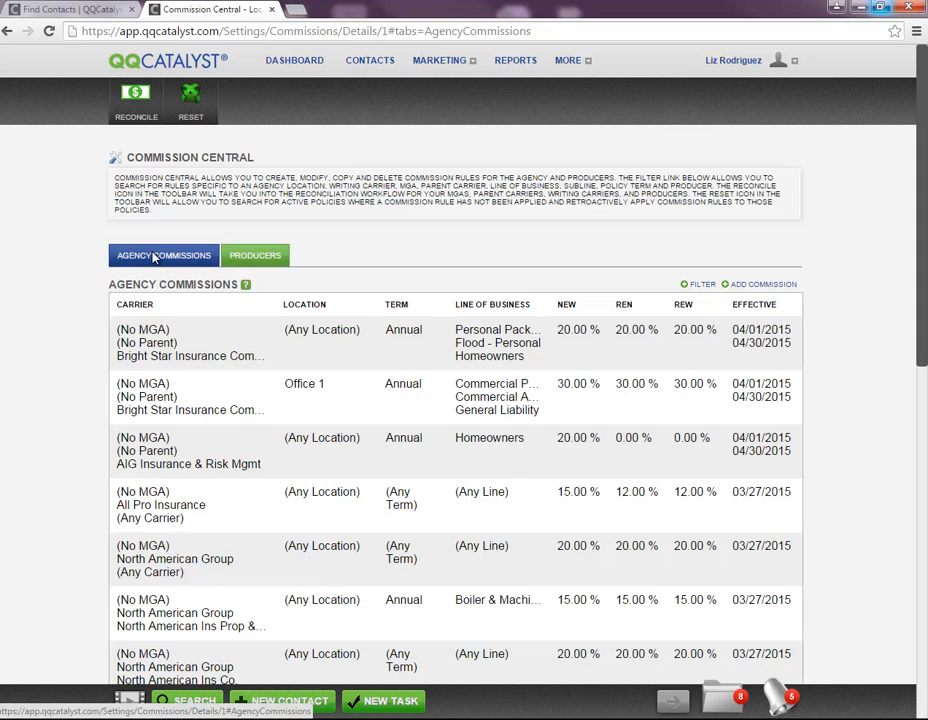
left_click(763, 285)
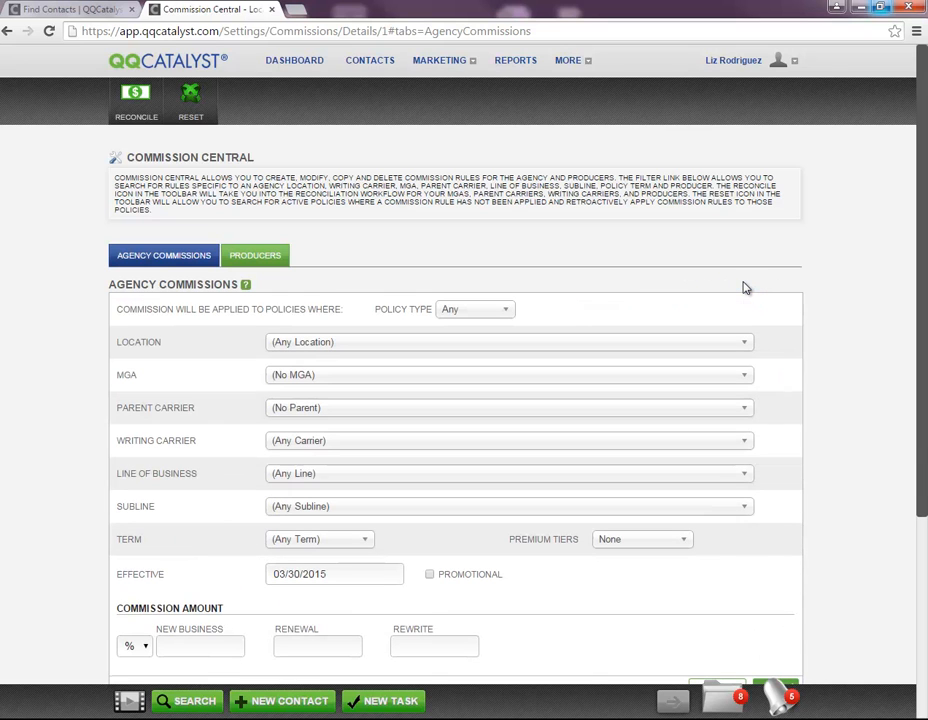
scroll(705, 348, "down", 1)
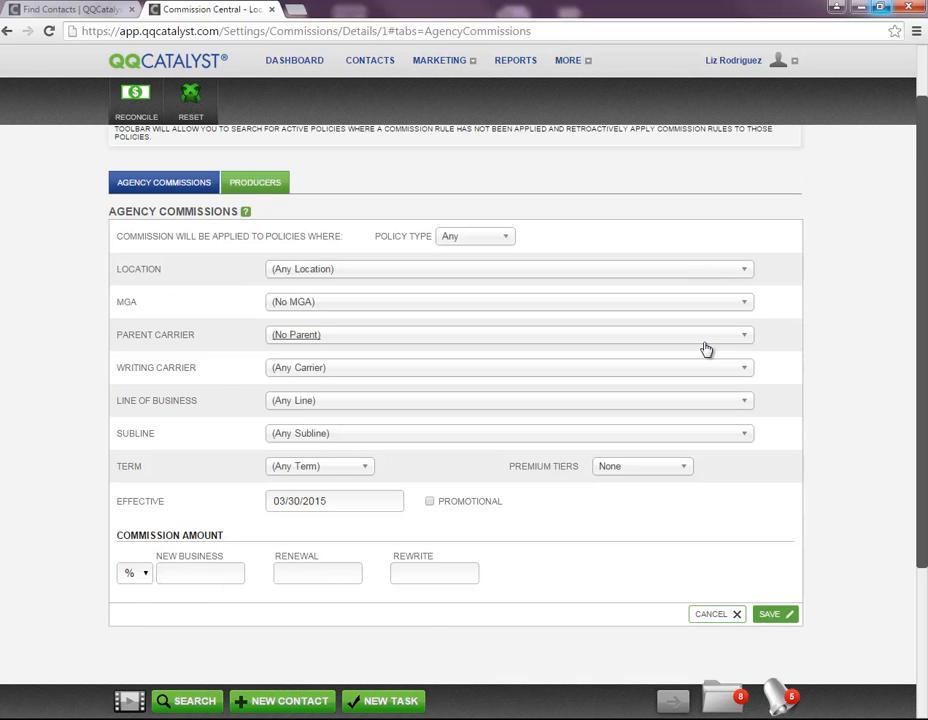
Set the new rule's policy type to Package and its package type to Commercial Package.
left_click(474, 240)
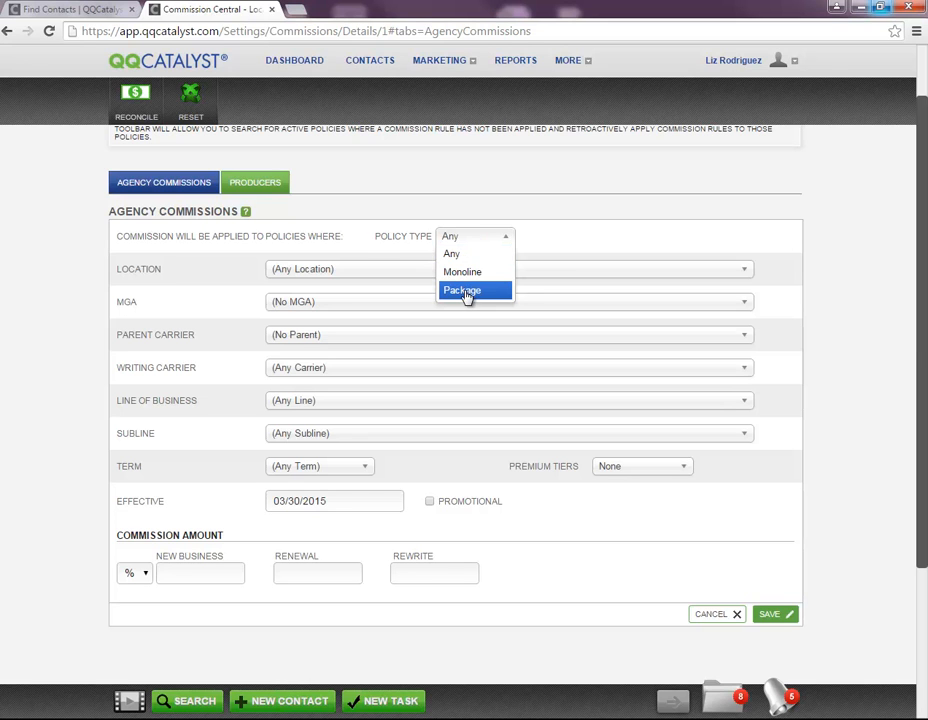
left_click(466, 291)
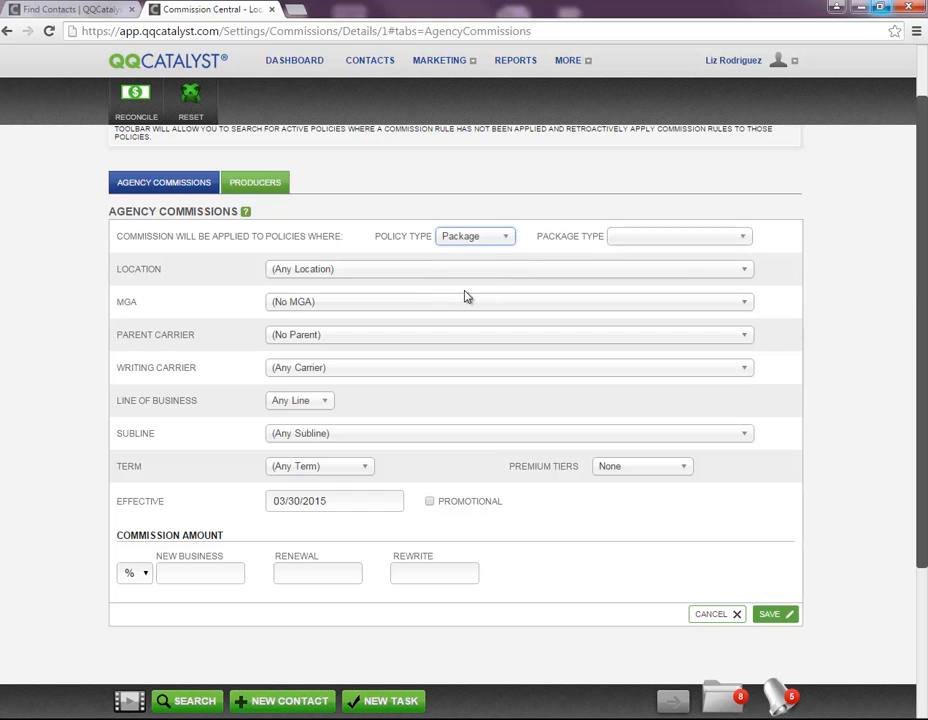
left_click(632, 245)
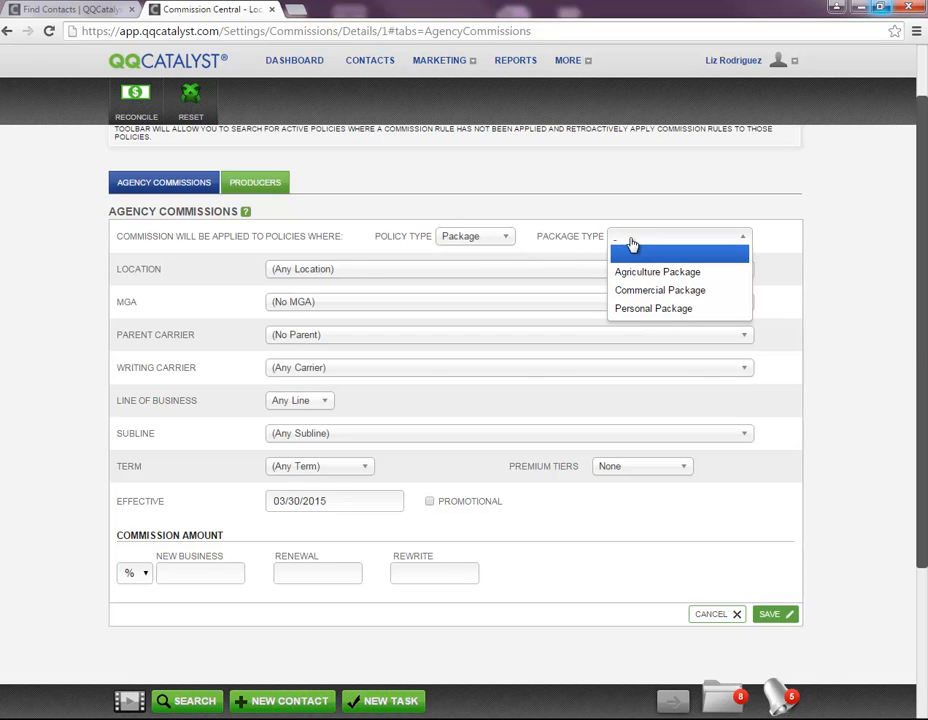
left_click(640, 292)
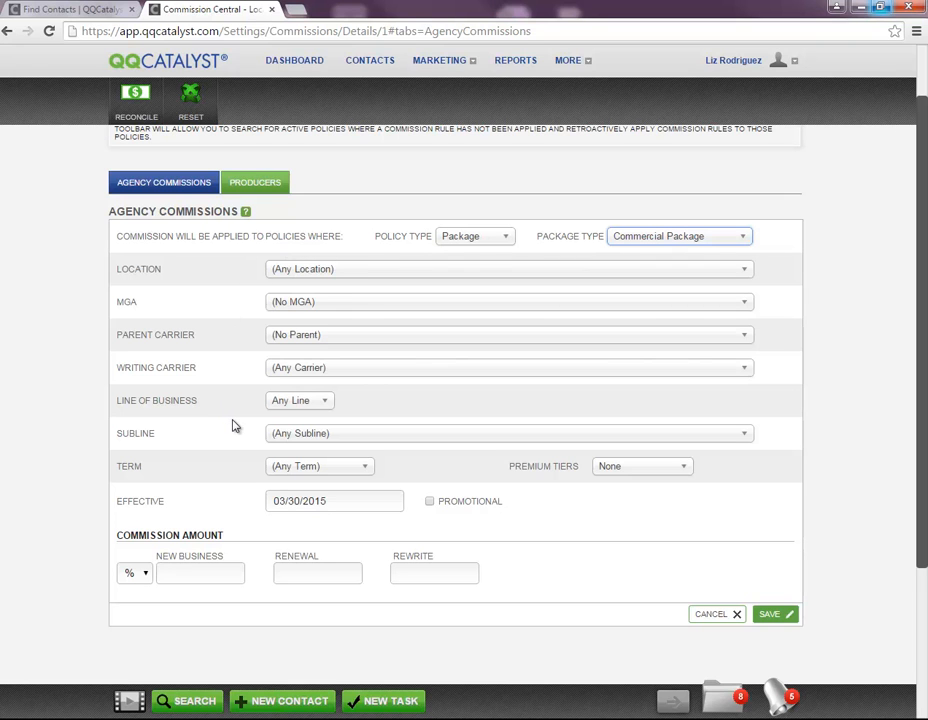
Review the location and MGA choices without changing them, and set the parent carrier to Travelers Group.
left_click(360, 270)
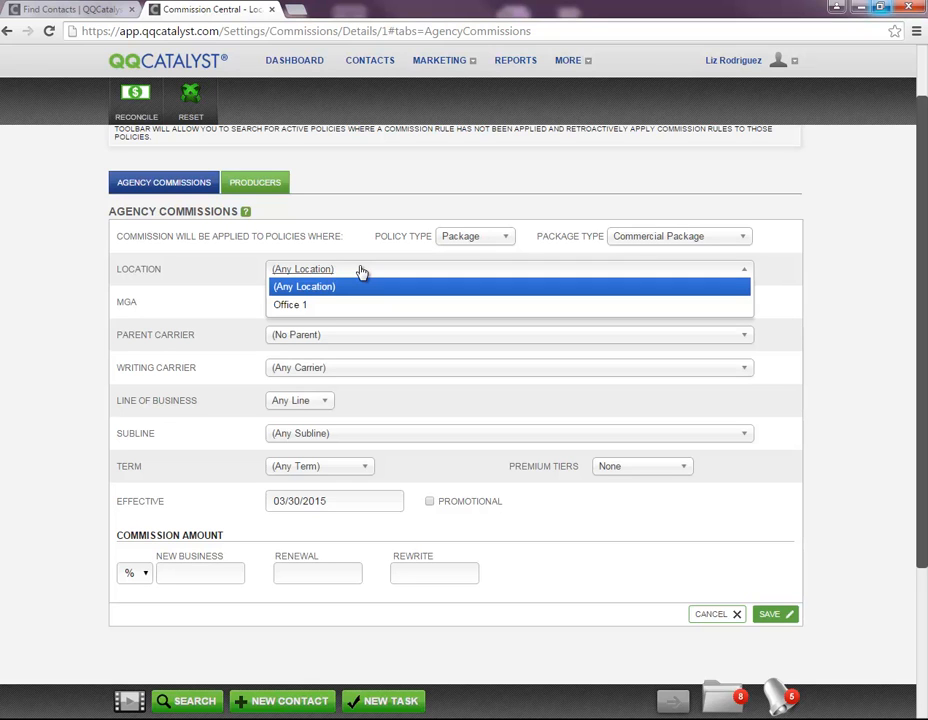
left_click(362, 271)
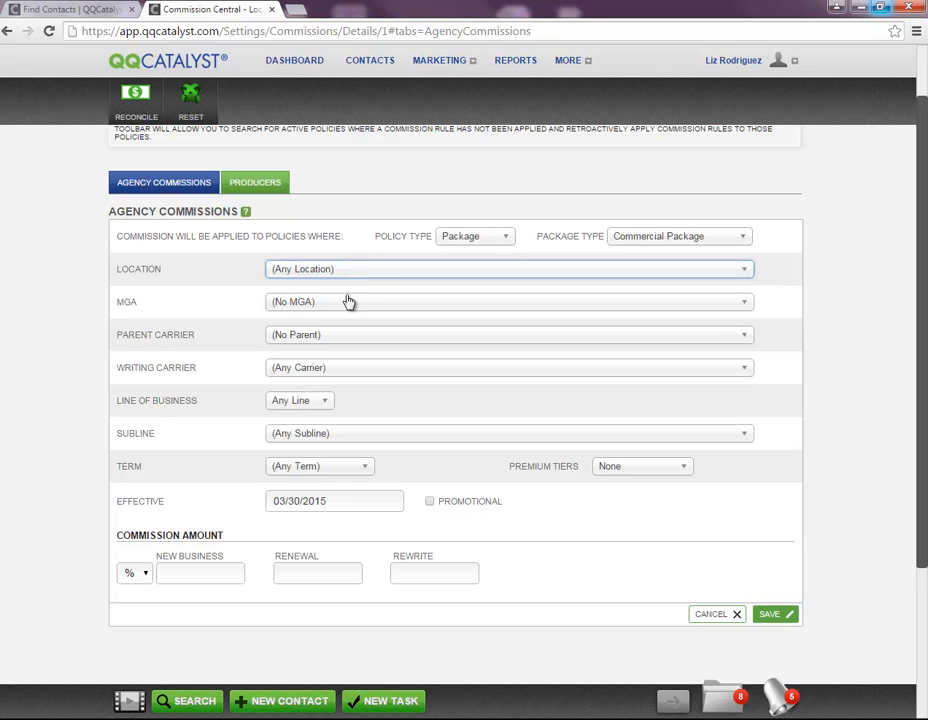
left_click(348, 303)
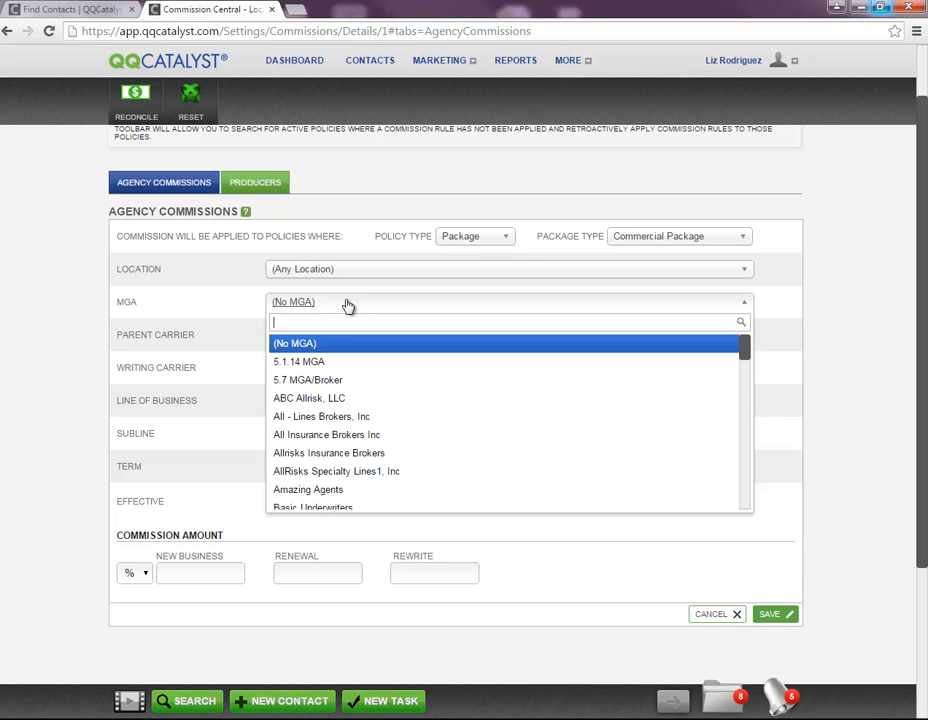
left_click(348, 303)
left_click(329, 337)
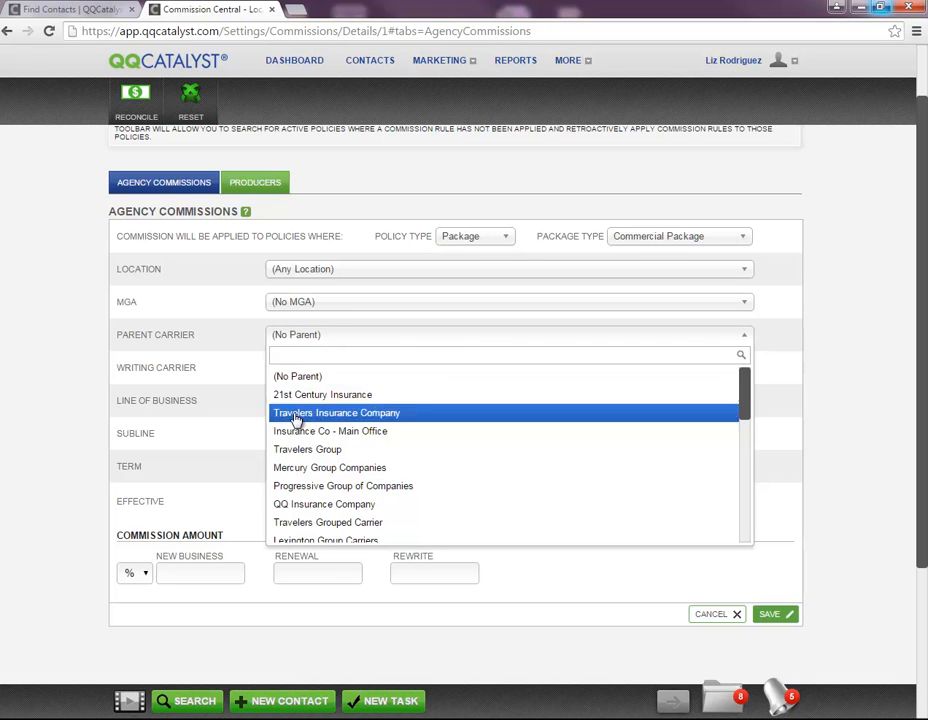
left_click(297, 449)
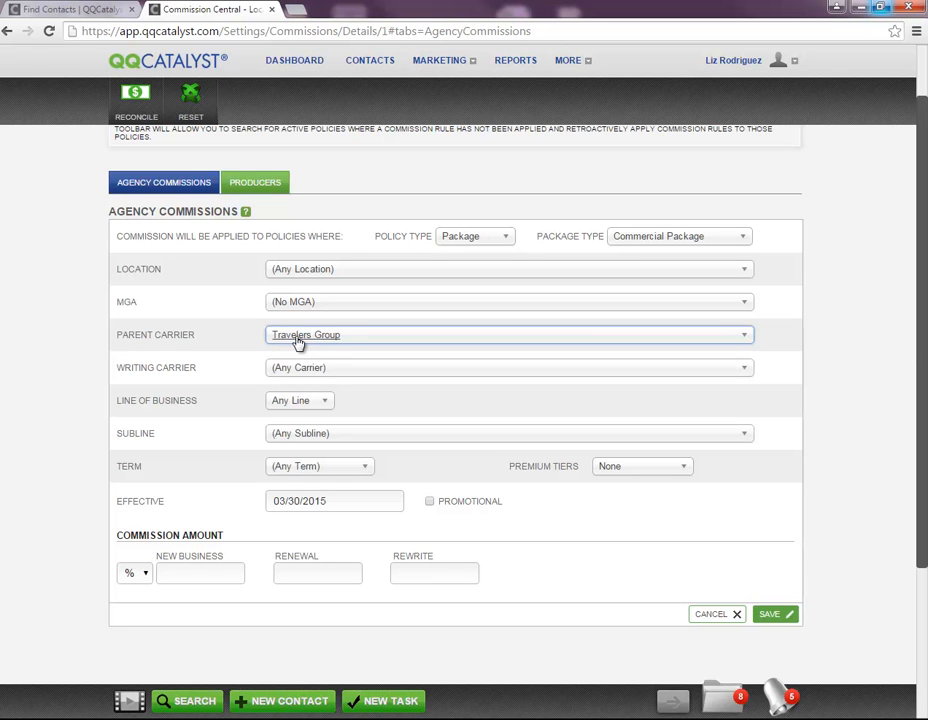
Set the line of business to Multi Line and add Commercial Auto and General Liability.
left_click(295, 401)
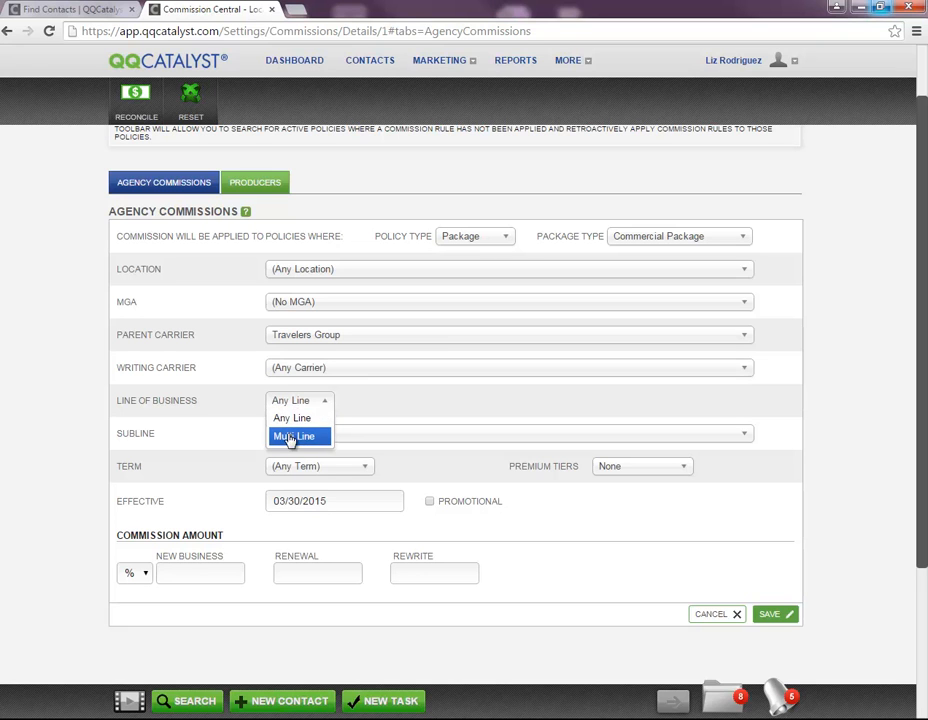
left_click(292, 437)
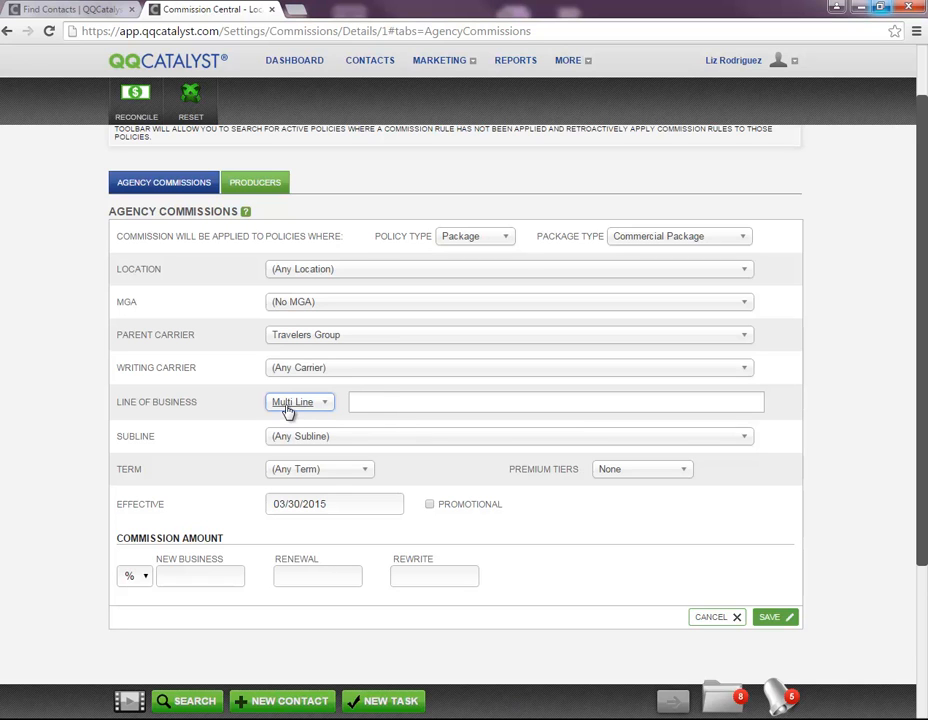
left_click(381, 397)
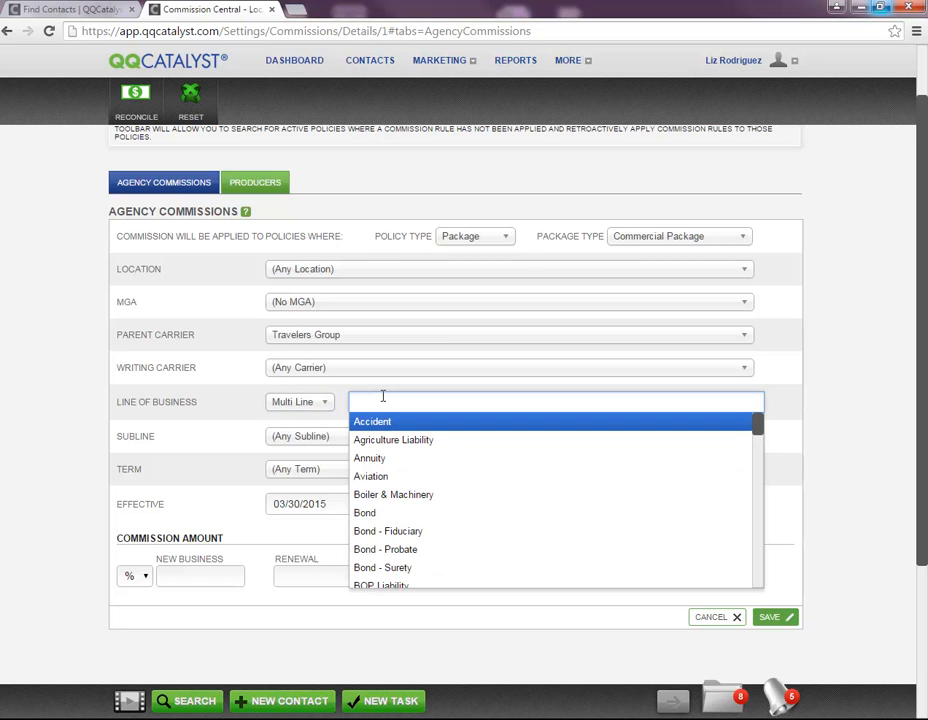
type("com")
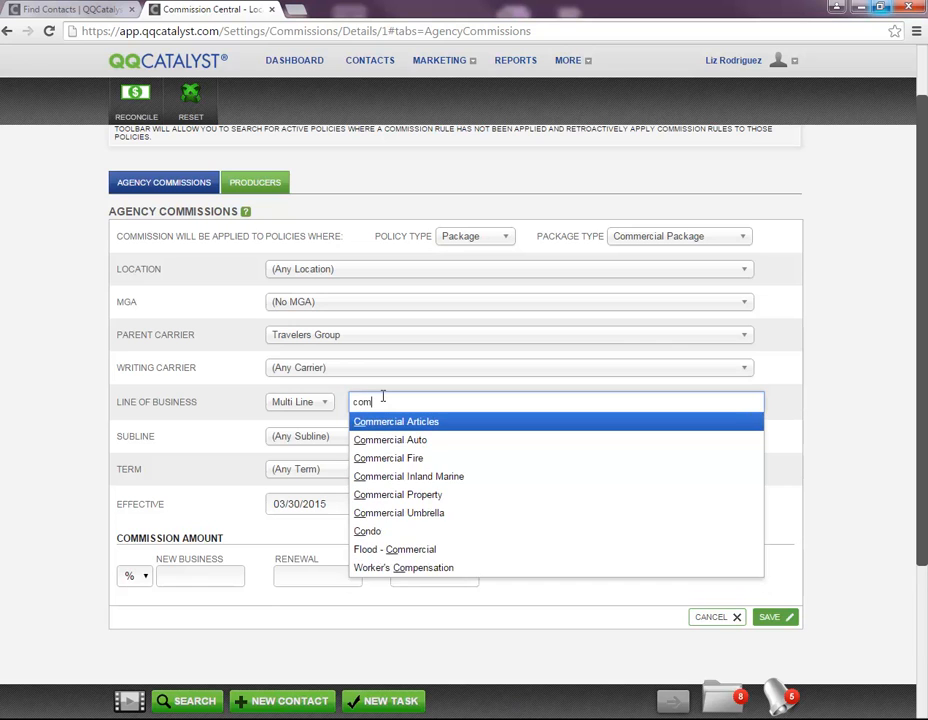
key("Down")
key("Return")
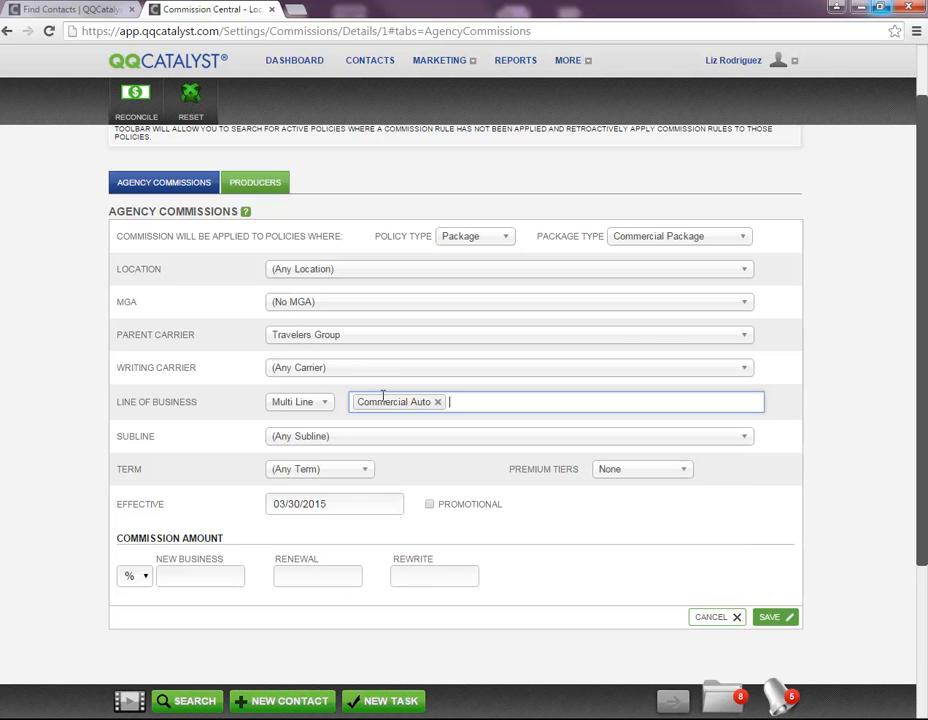
type("gen")
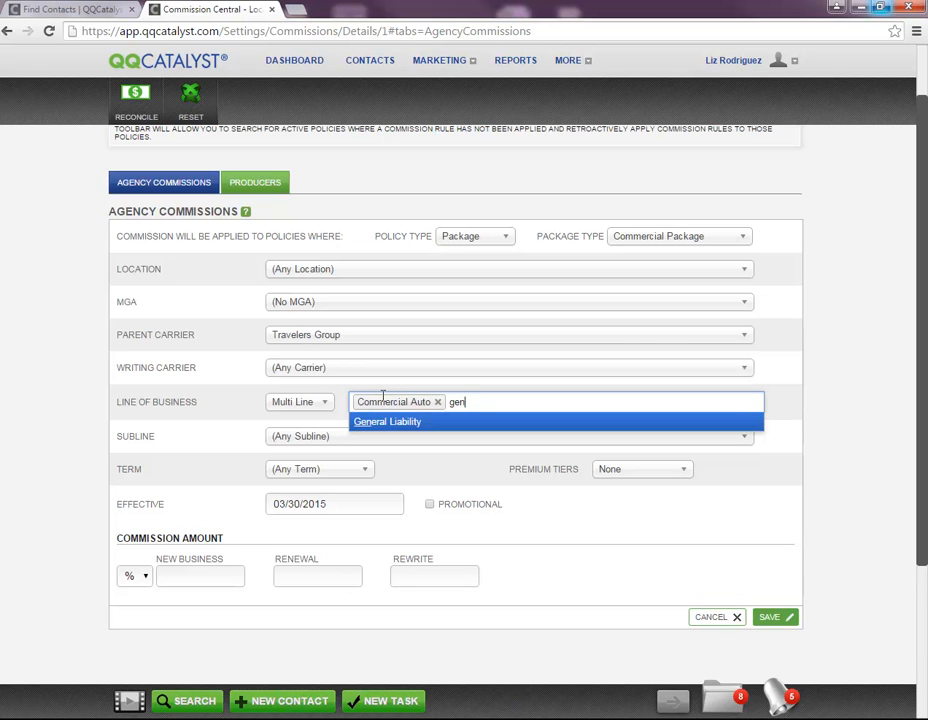
key("Return")
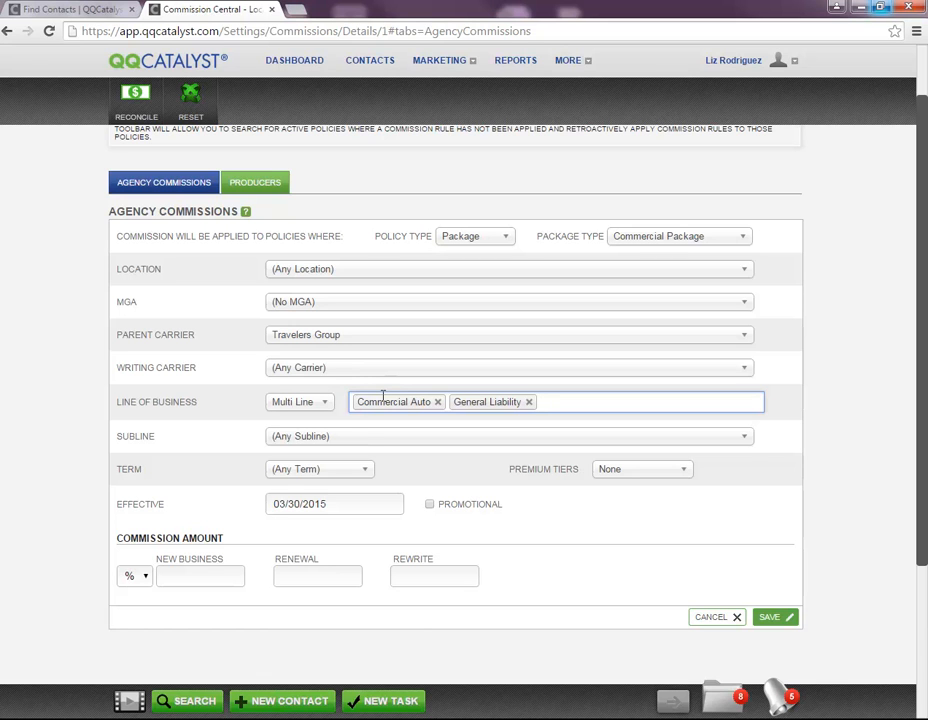
Set the subline to Preferred Program and review the term options, keeping (Any Term).
left_click(358, 439)
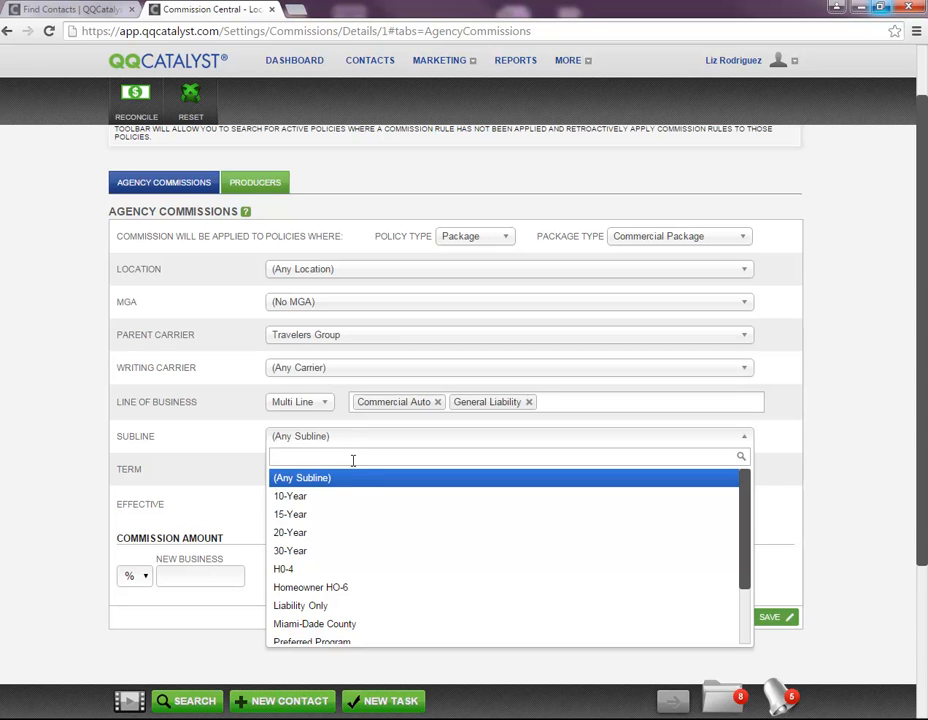
scroll(342, 577, "down", 3)
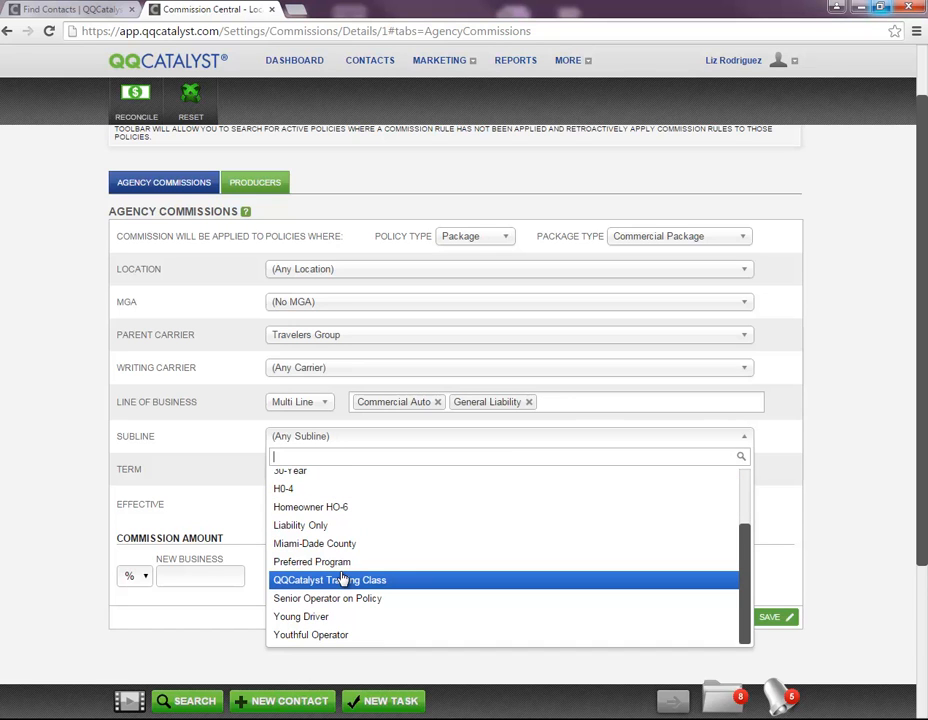
left_click(341, 578)
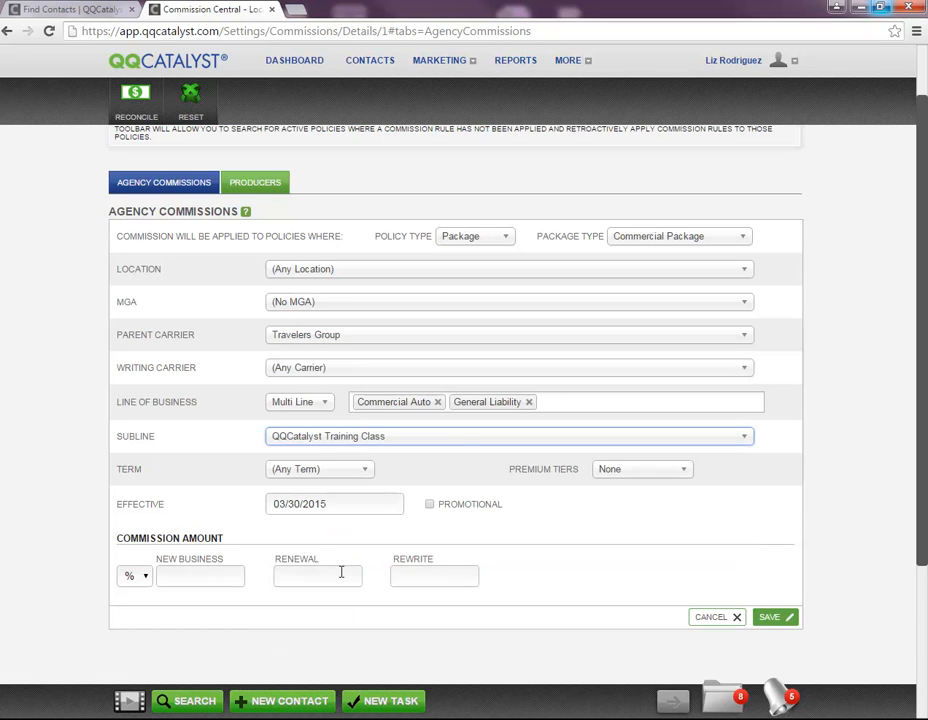
left_click(448, 437)
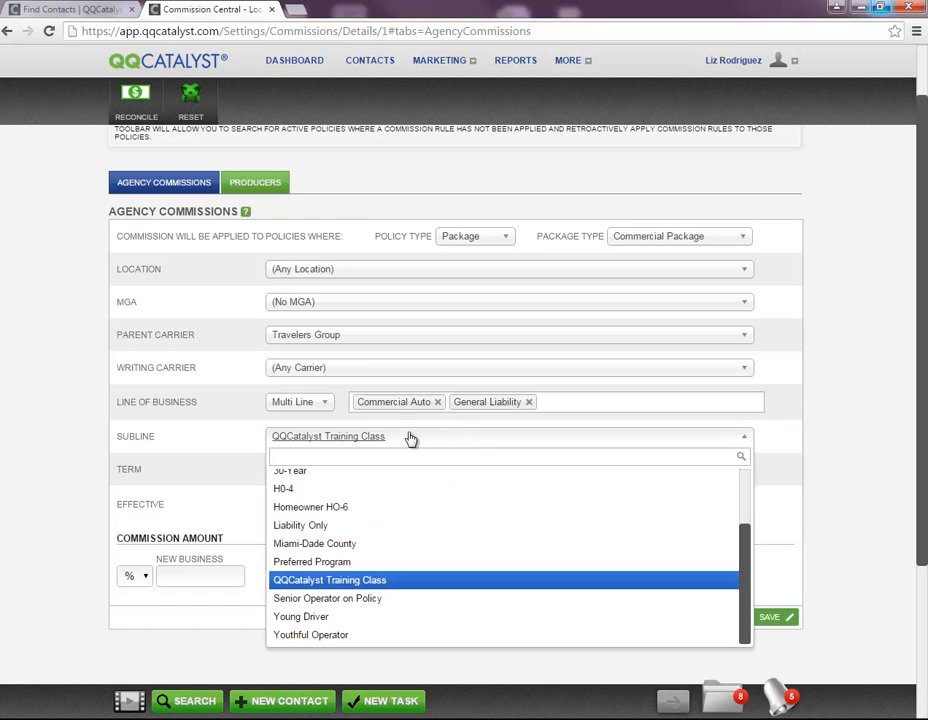
left_click(309, 570)
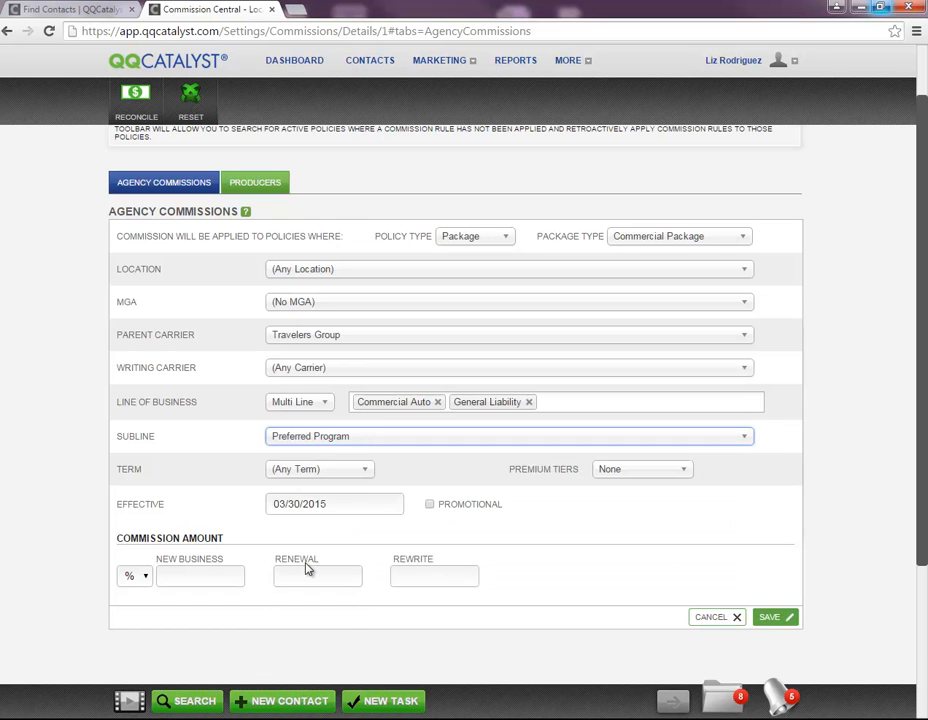
left_click(340, 473)
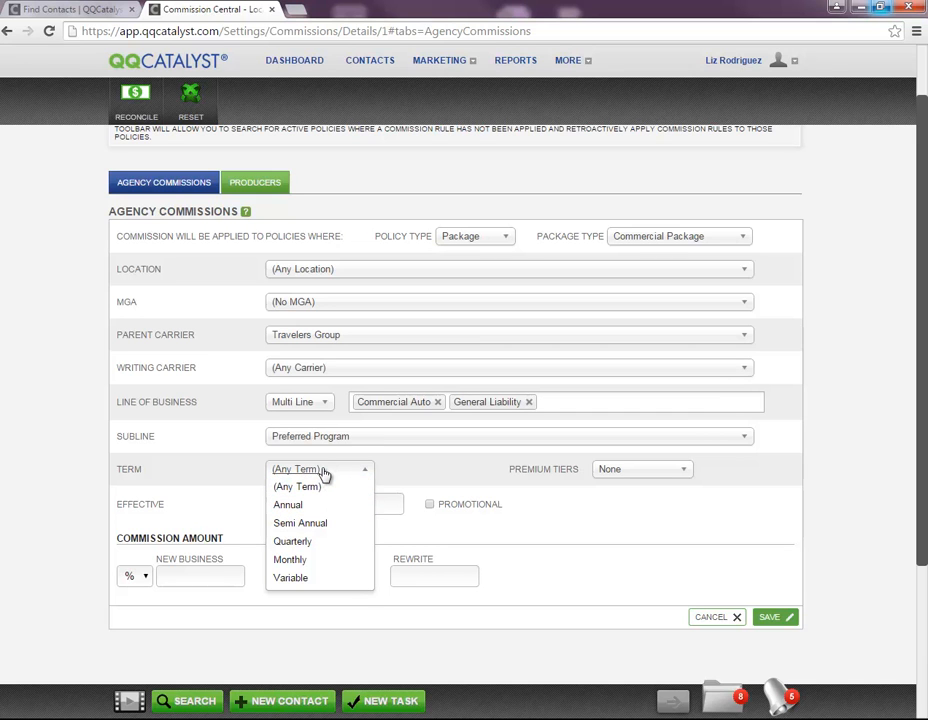
left_click(323, 474)
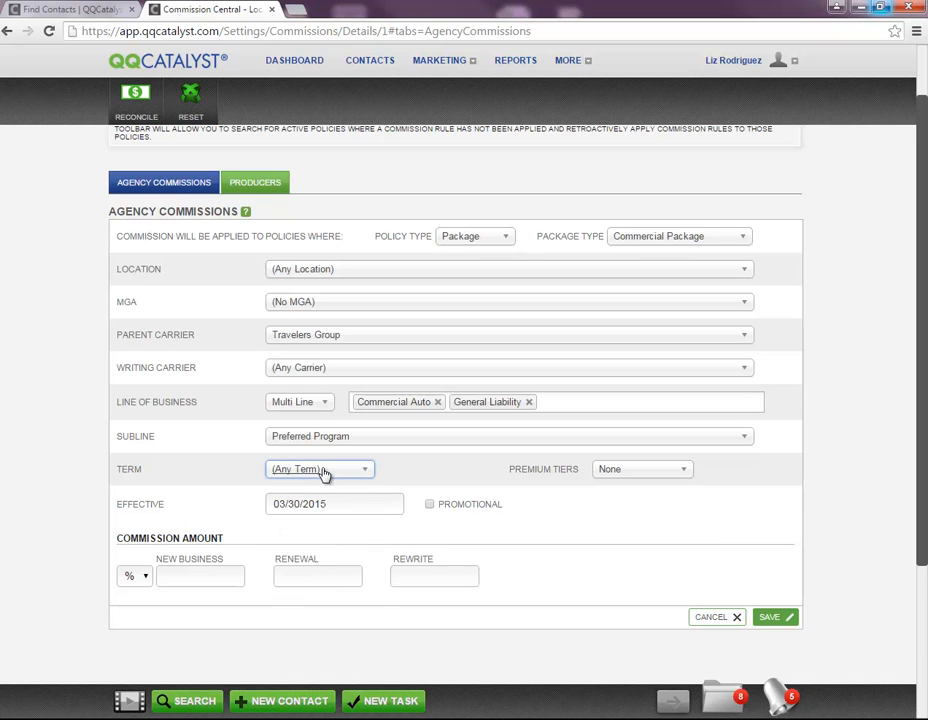
Enter commission percentages of 20 for new business, 15 for renewal and 10 for rewrite, and save the rule.
left_click(230, 577)
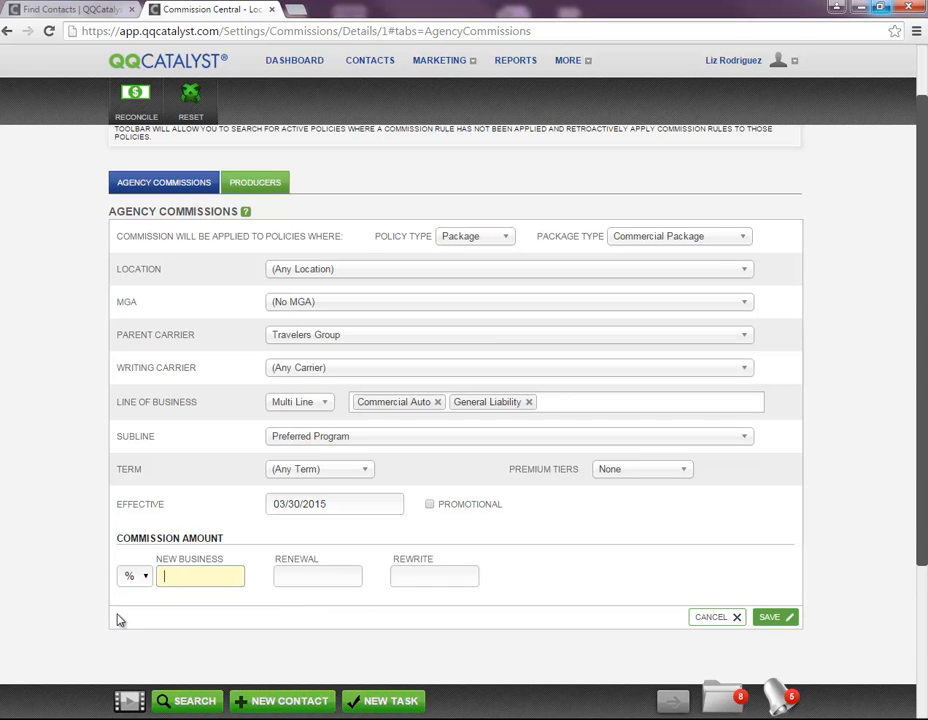
left_click(139, 577)
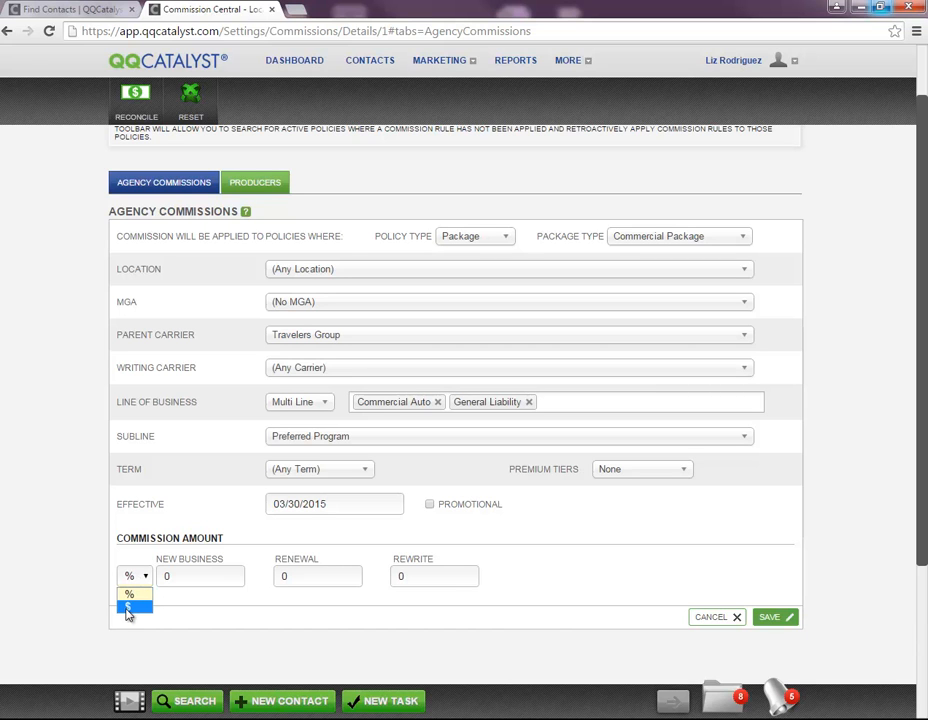
left_click_drag(181, 579, 138, 580)
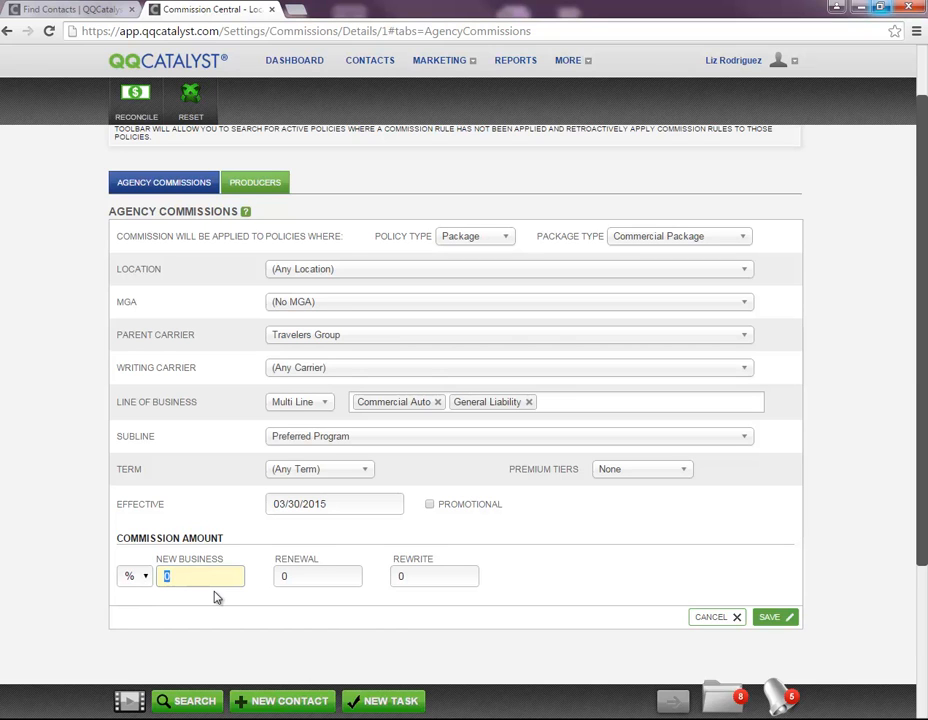
type("20")
key("Tab")
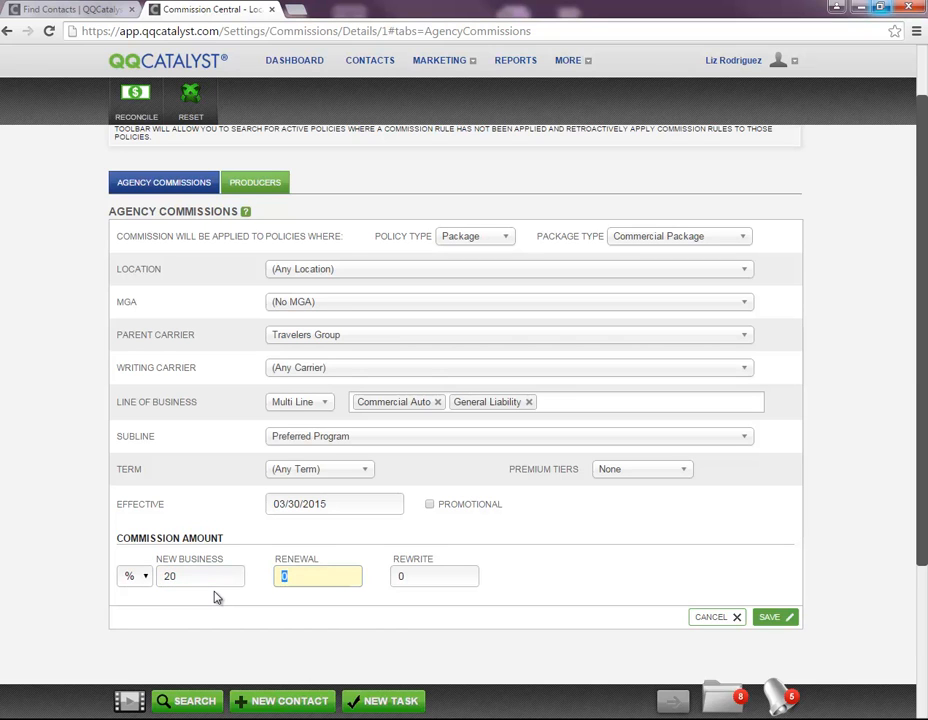
type("15")
key("Tab")
type("10")
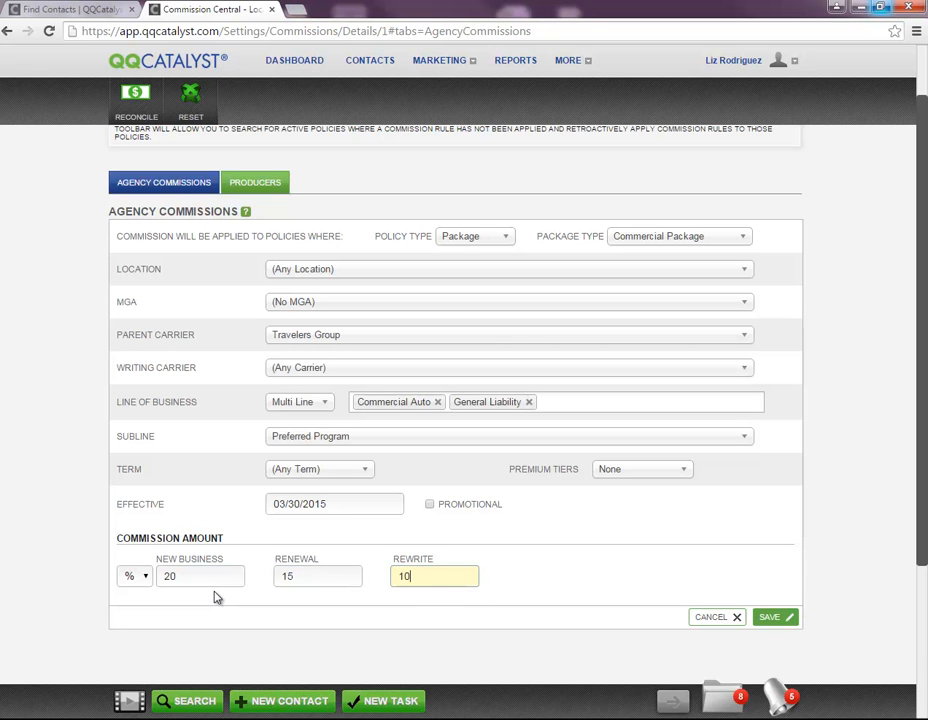
left_click(776, 619)
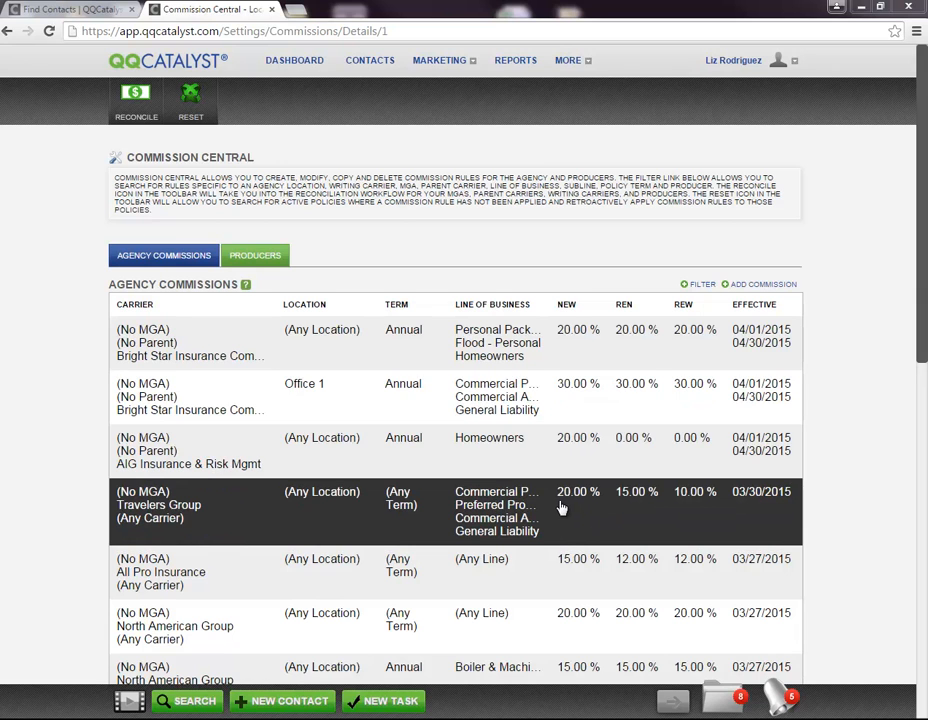
Copy the Travelers Group commission rule, setting the copy's policy type to Any and parent carrier to (No Parent).
left_click(318, 513)
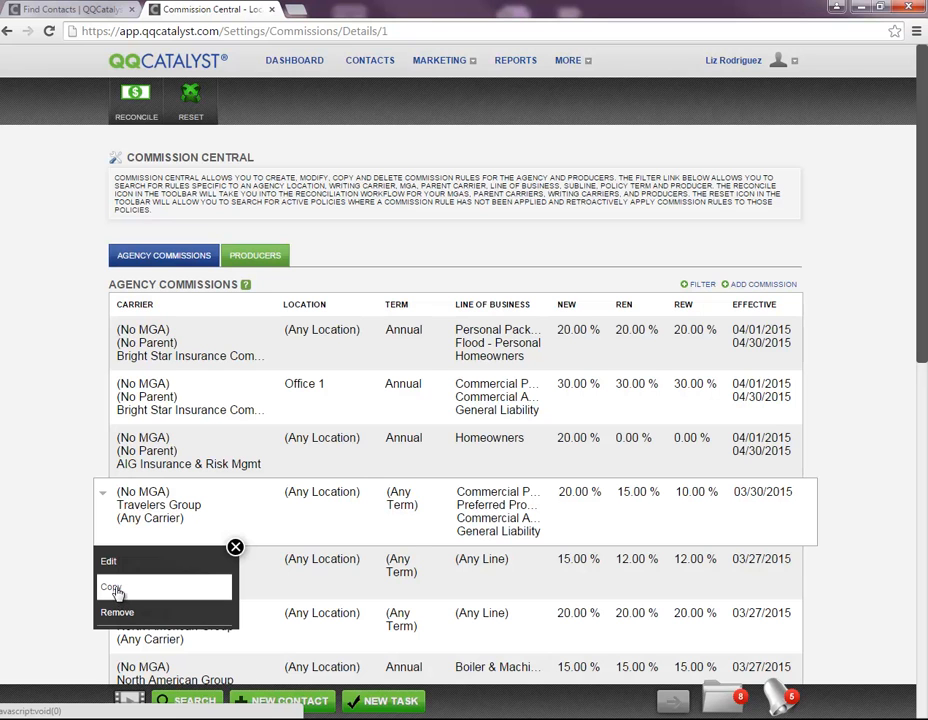
left_click(117, 590)
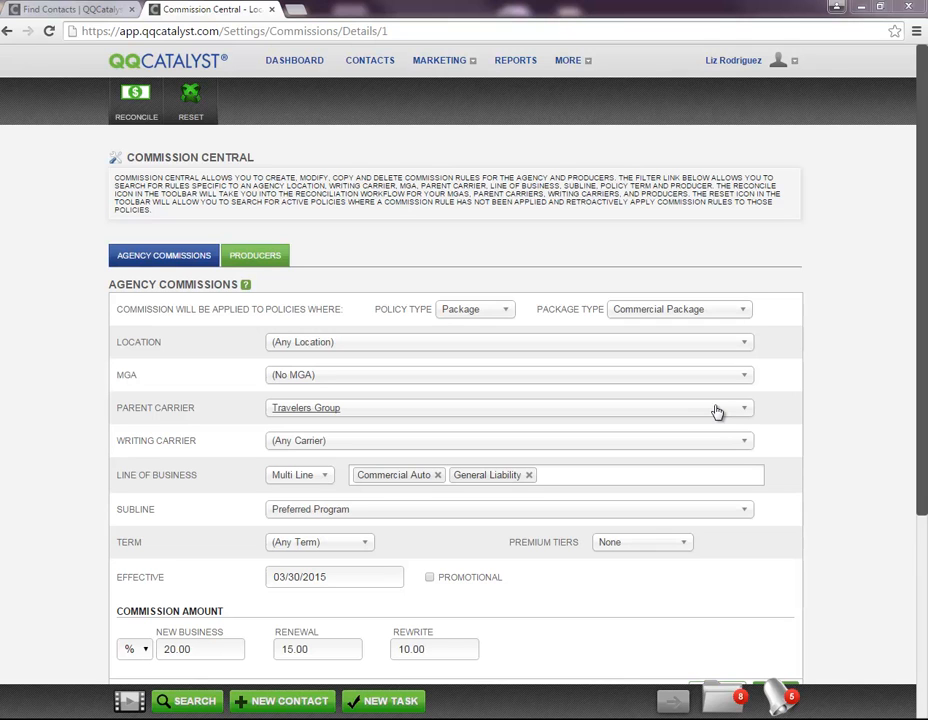
left_click(479, 314)
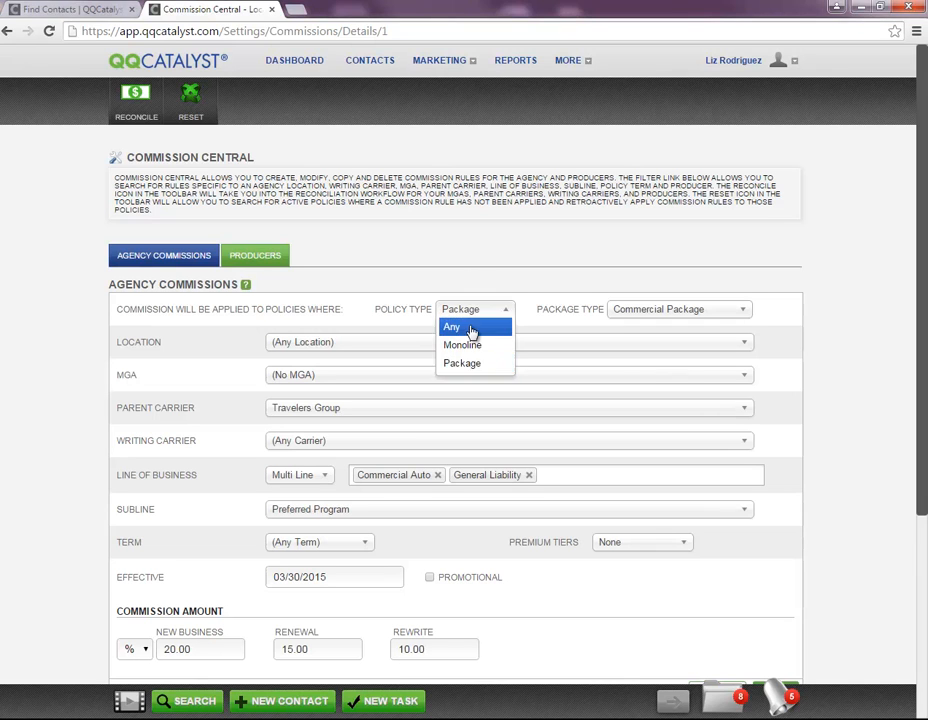
left_click(472, 330)
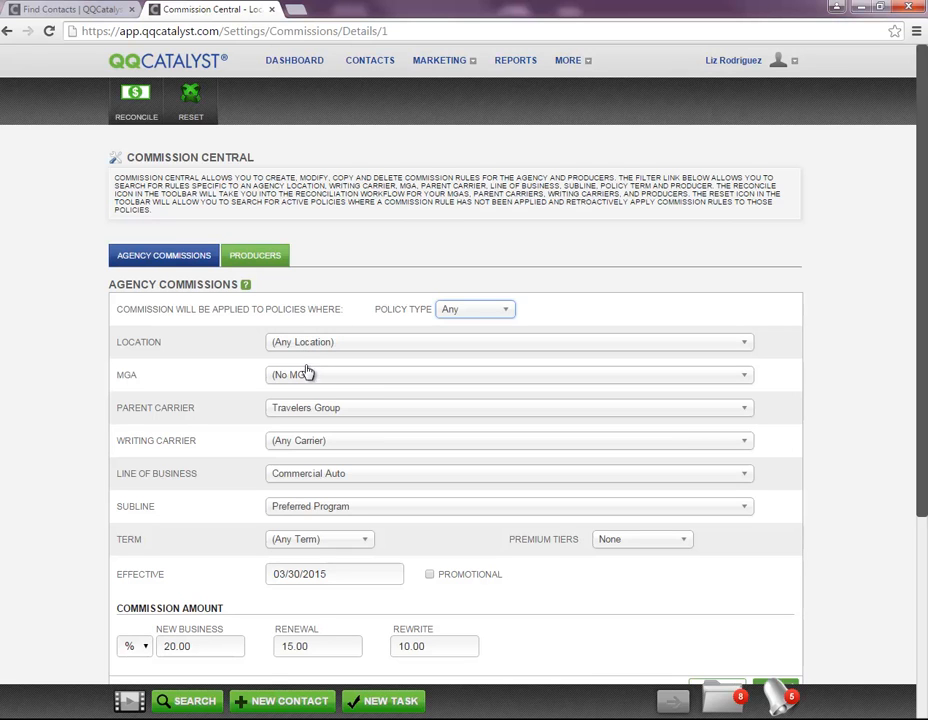
left_click(348, 416)
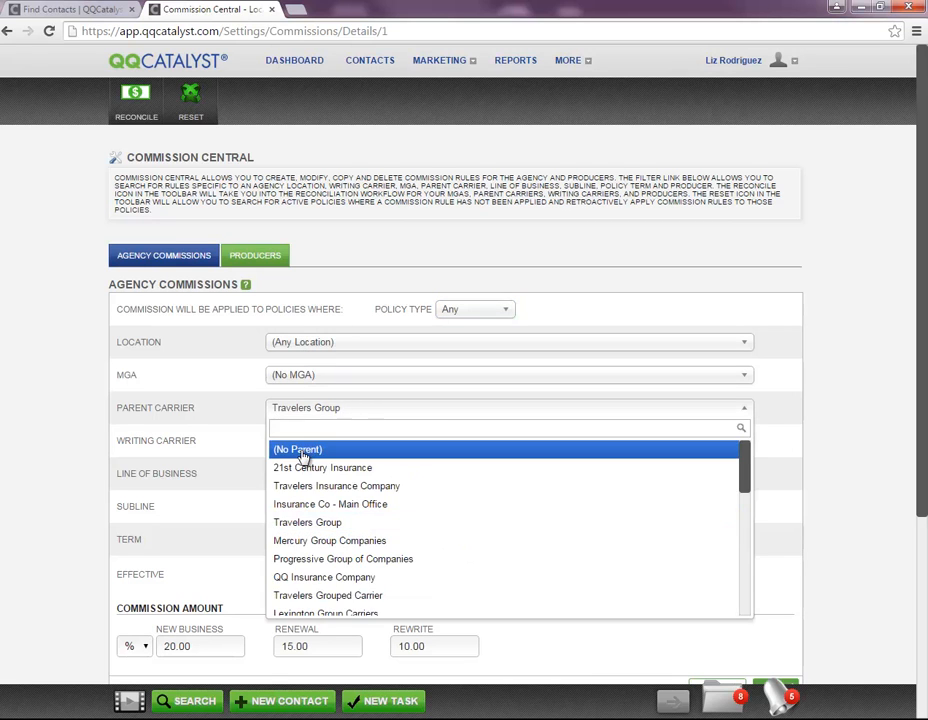
left_click(303, 455)
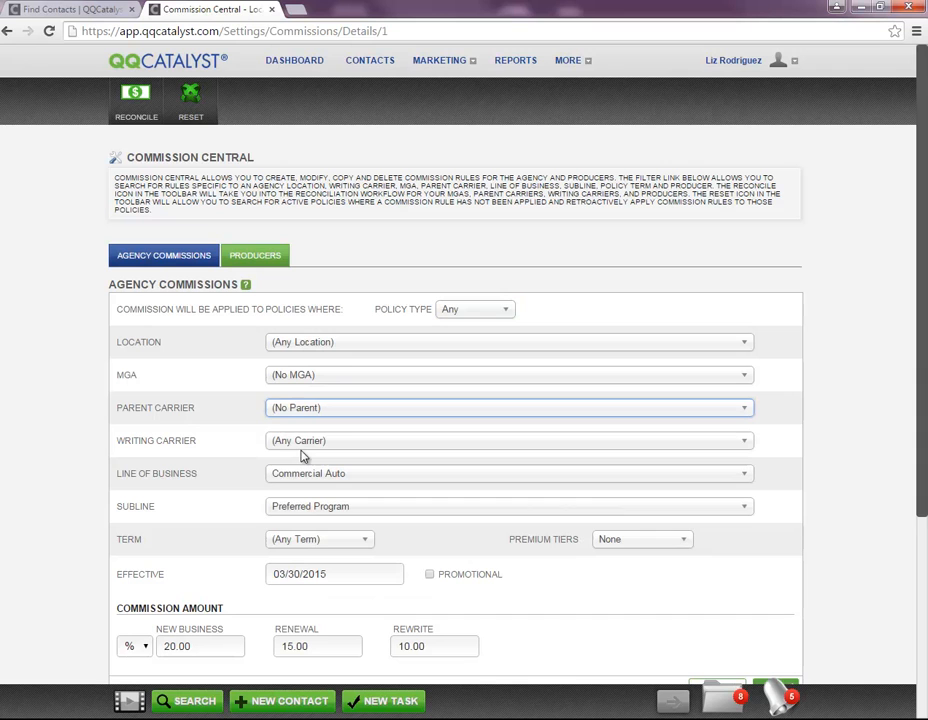
Set the copied rule's writing carrier to New England Insurance Co. and its line of business to Worker's Compensation.
left_click(351, 441)
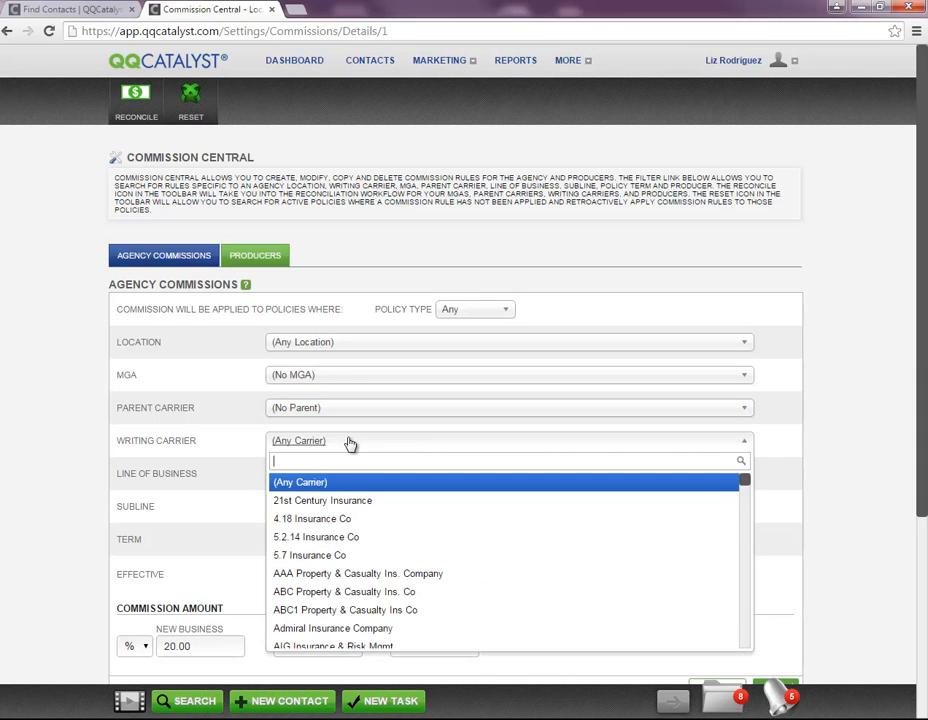
type("new")
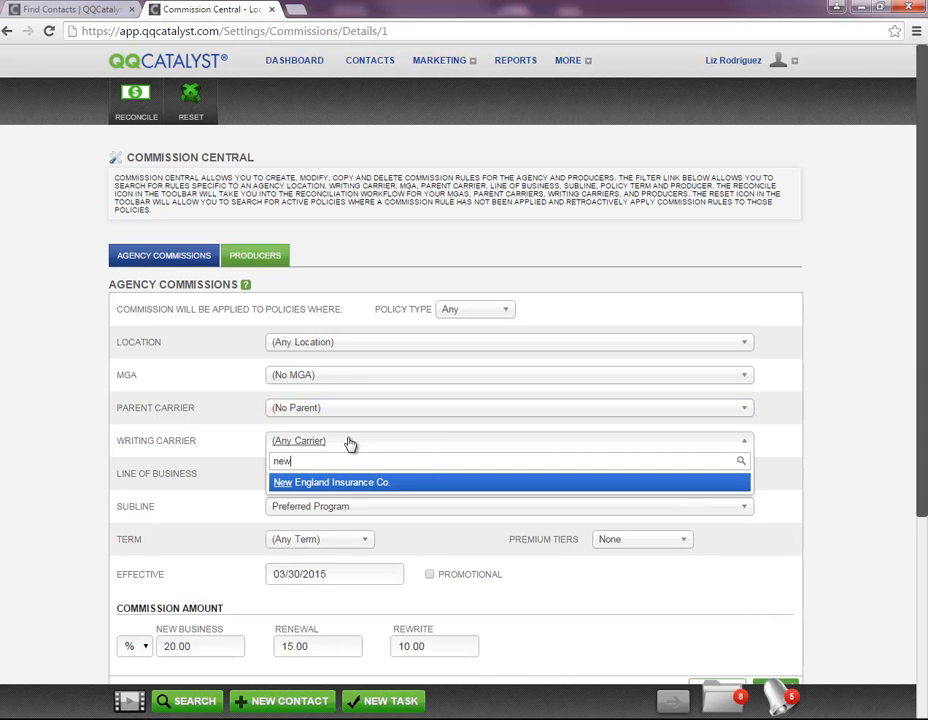
left_click(360, 483)
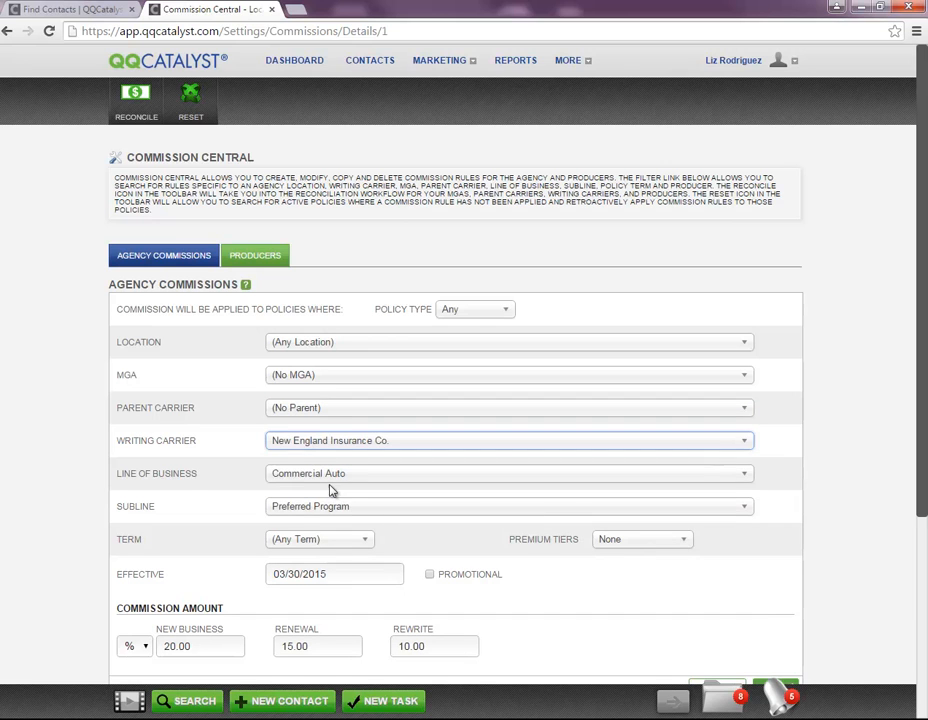
left_click(366, 477)
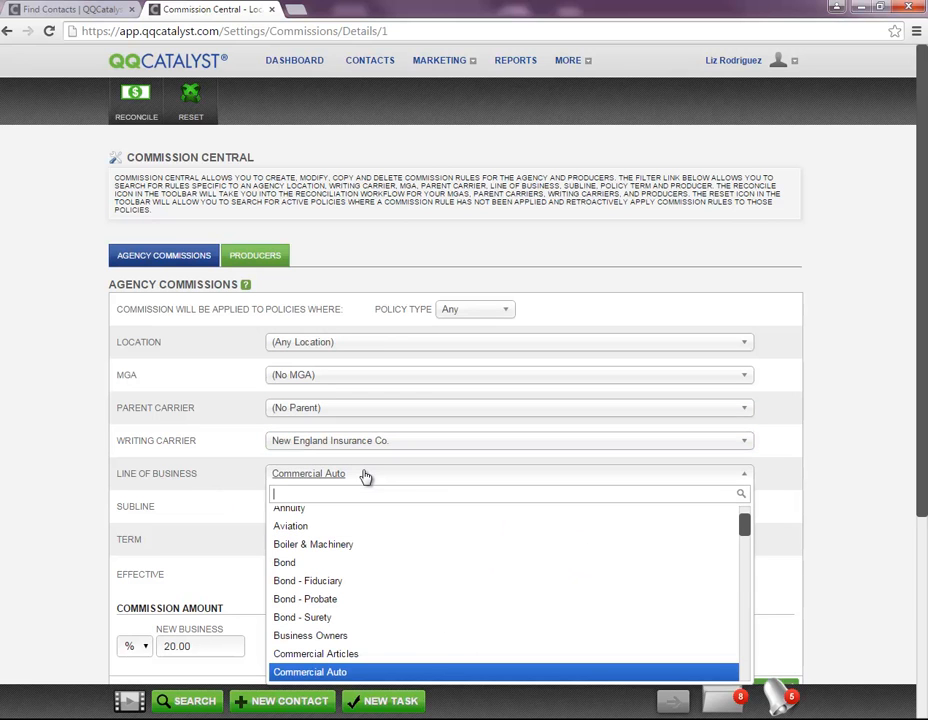
scroll(676, 518, "up", 2)
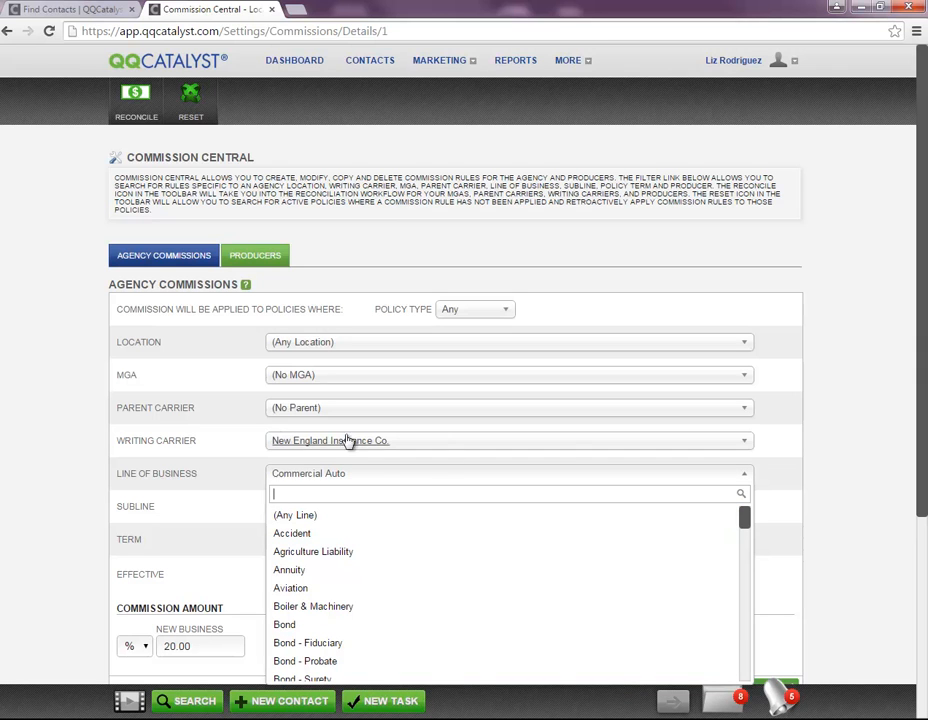
left_click(350, 479)
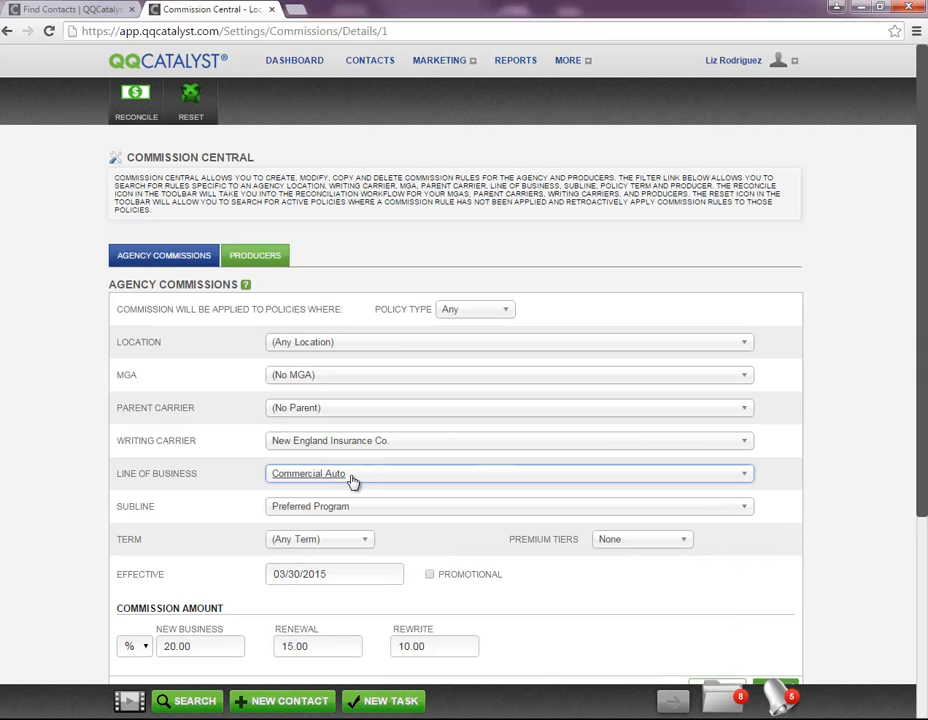
type("w")
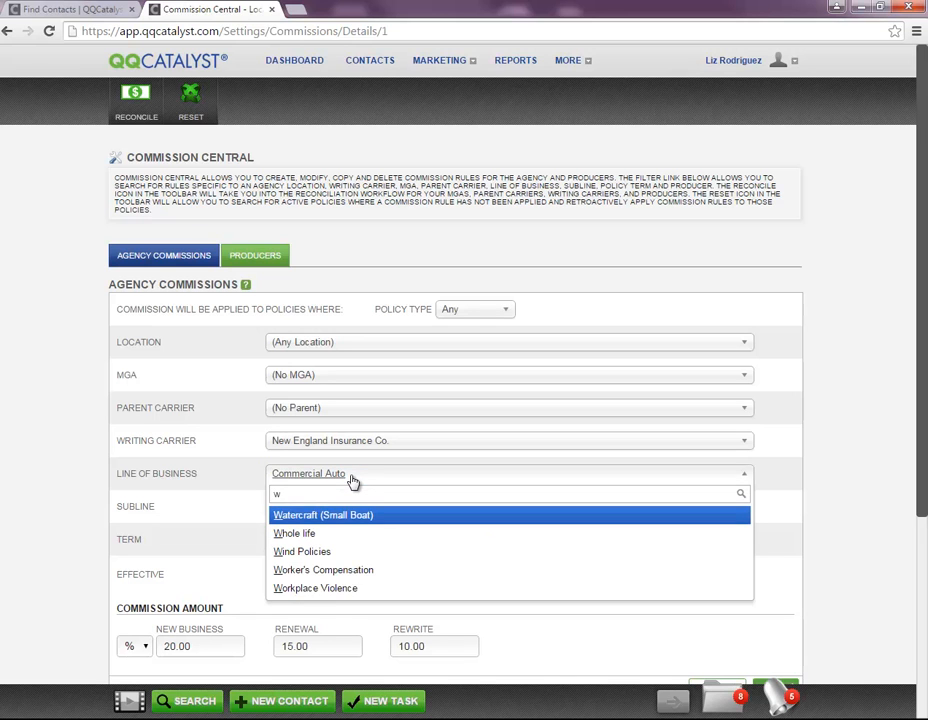
type("o")
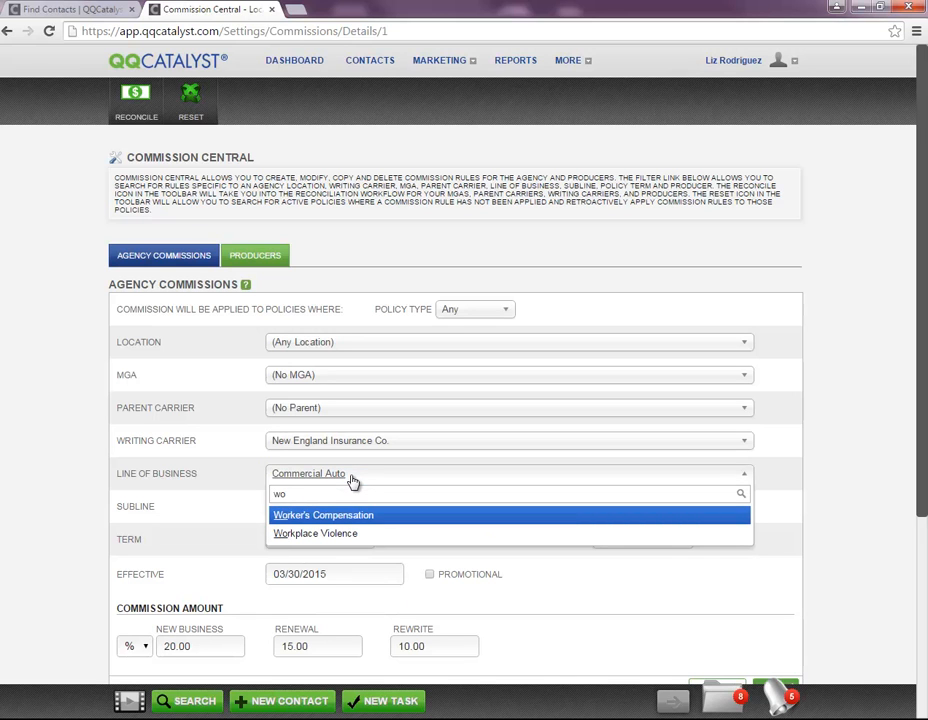
key("Return")
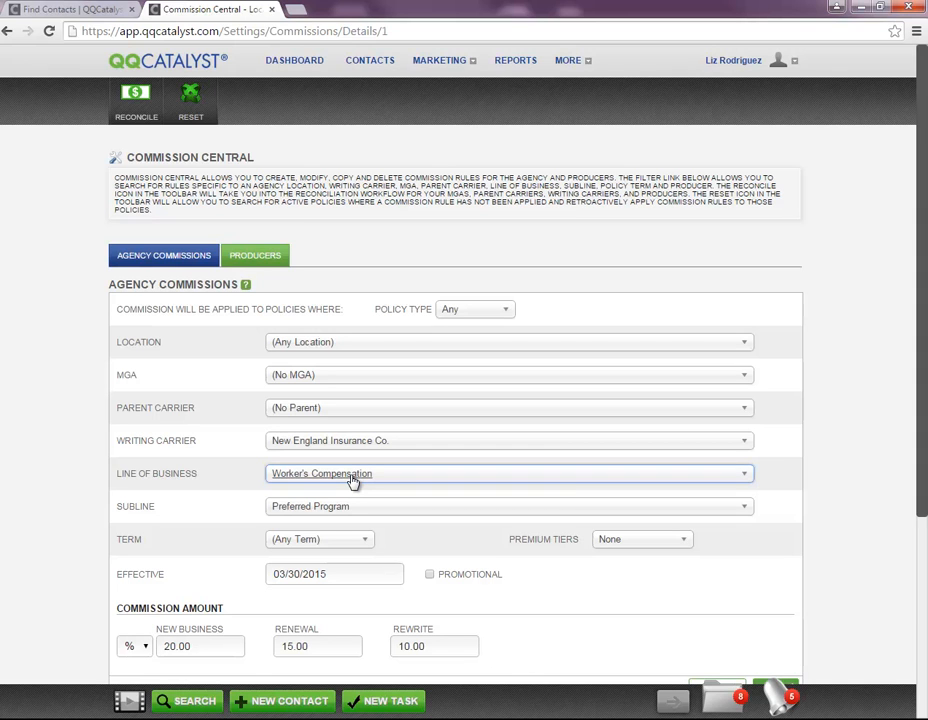
Set the rule's subline to (Any Subline) and its term to Annual.
left_click(360, 509)
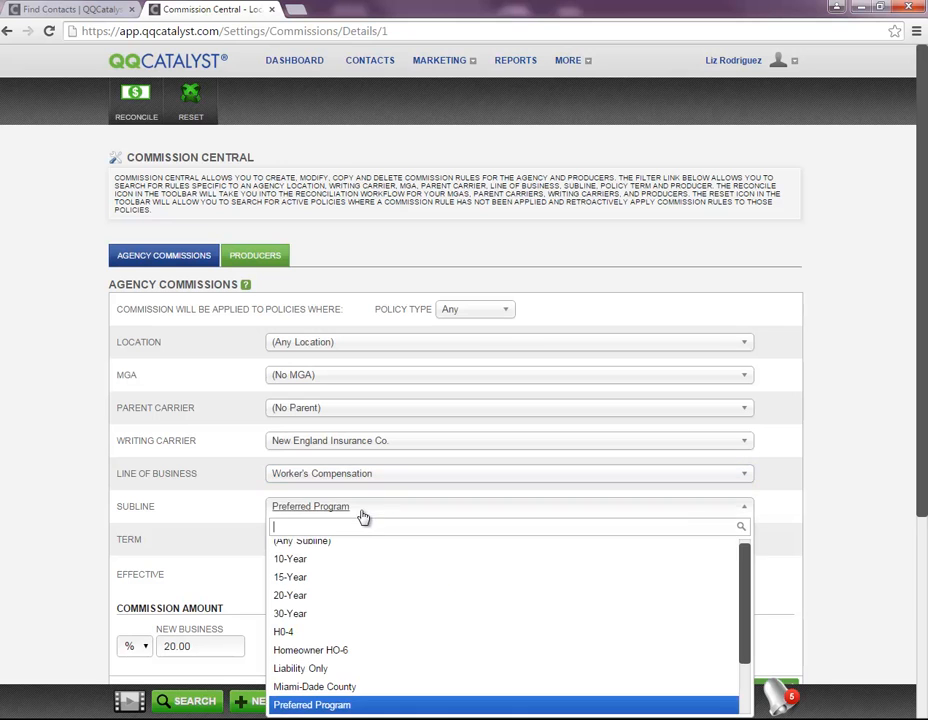
scroll(742, 566, "up", 1)
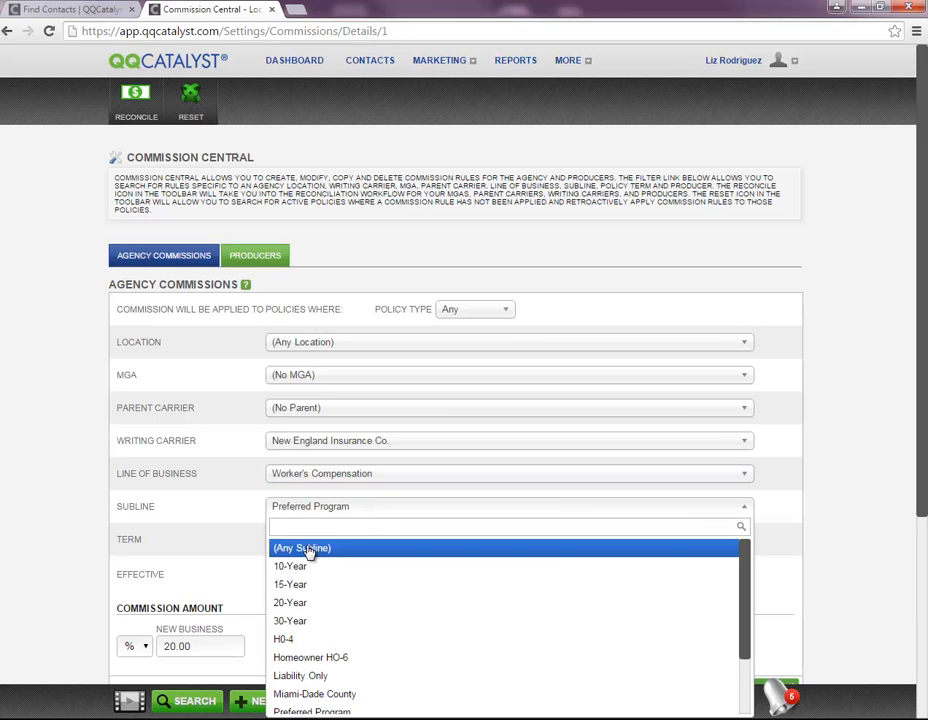
left_click(307, 551)
scroll(165, 535, "down", 1)
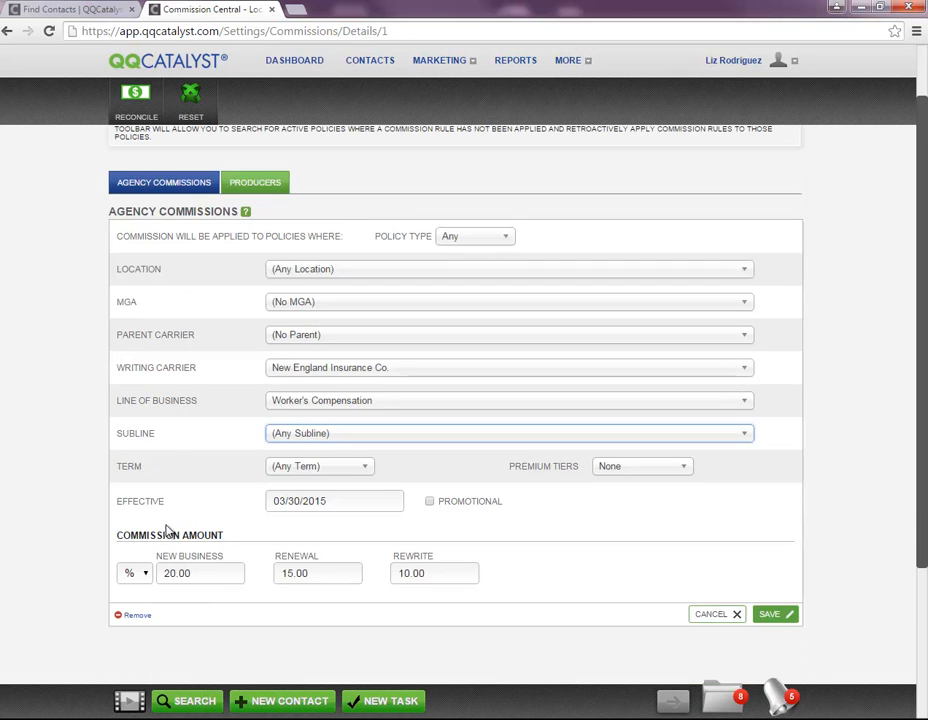
left_click(282, 470)
left_click(287, 498)
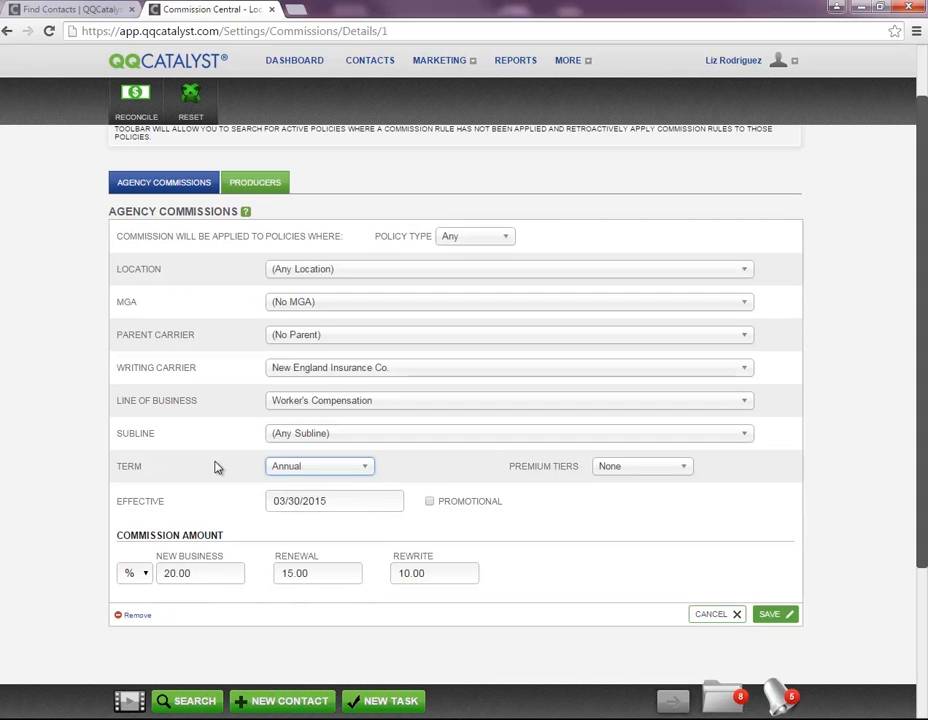
left_click(312, 467)
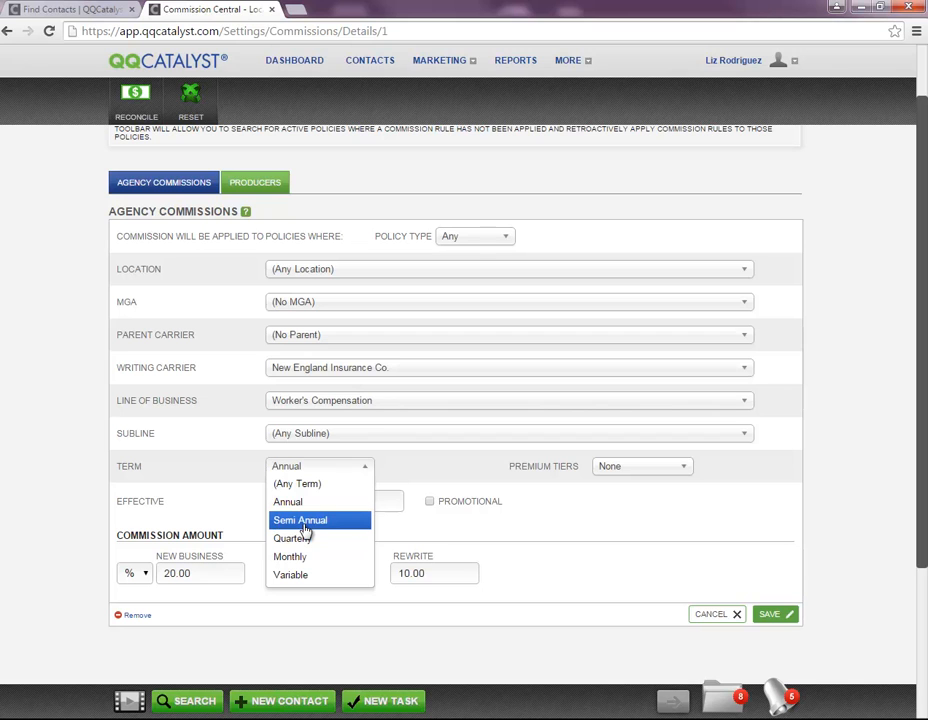
left_click(297, 501)
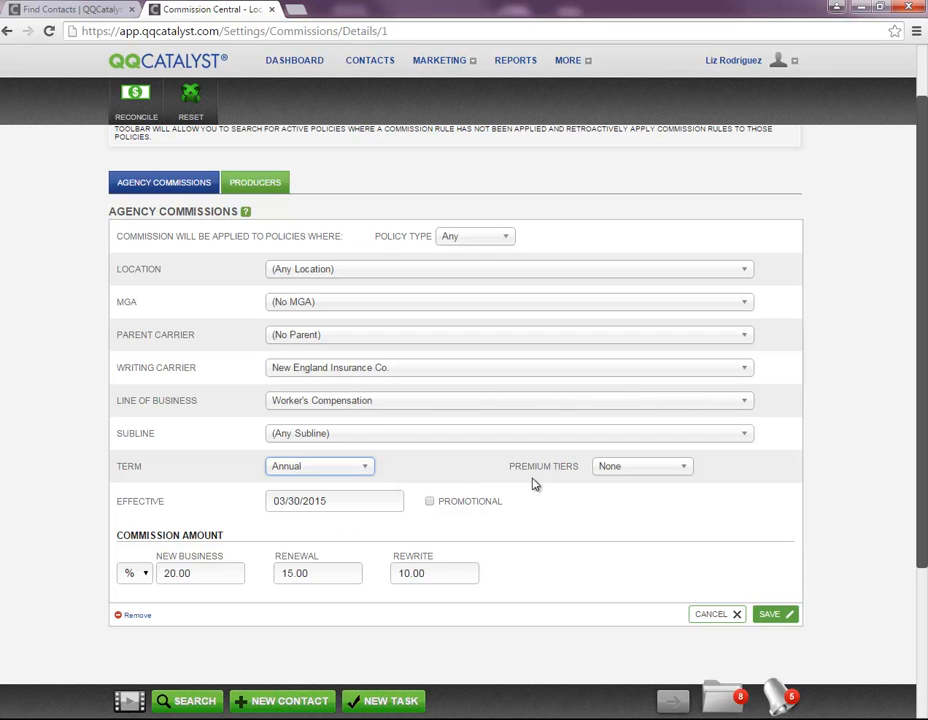
Choose 3 premium tiers and set the first tier to 15% for new business, renewal and rewrite, up to 2000.
left_click(637, 472)
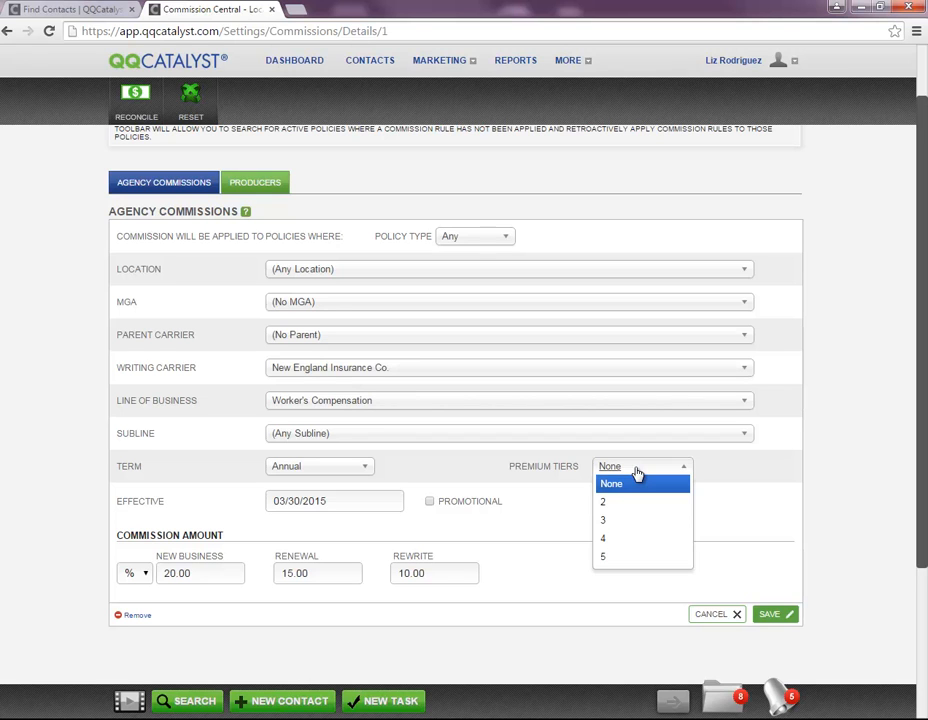
left_click(622, 521)
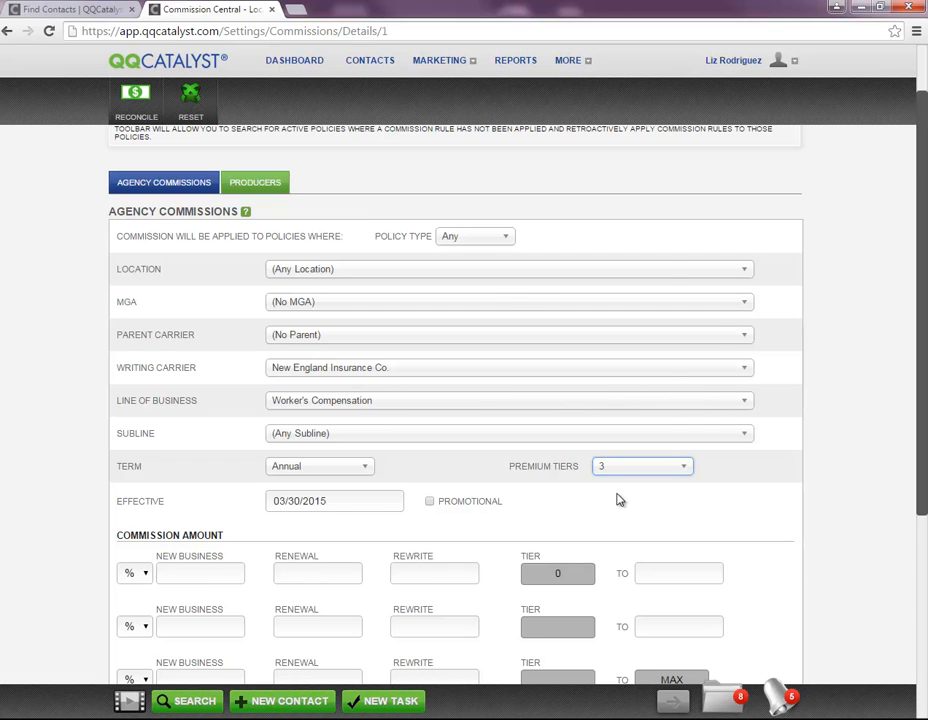
scroll(617, 500, "down", 3)
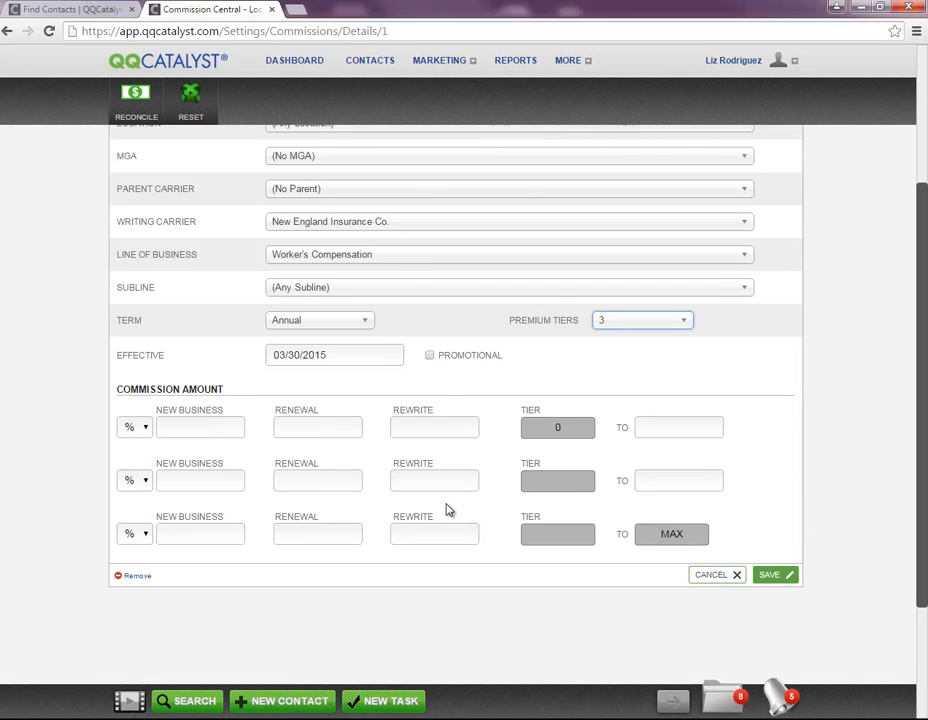
left_click(172, 428)
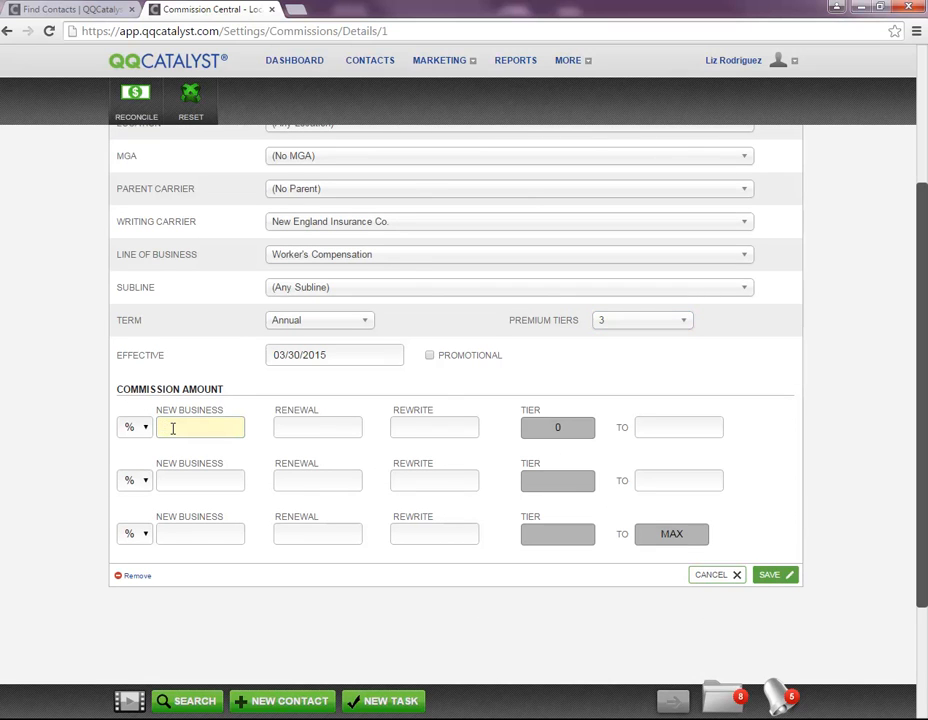
type("15")
key("Tab")
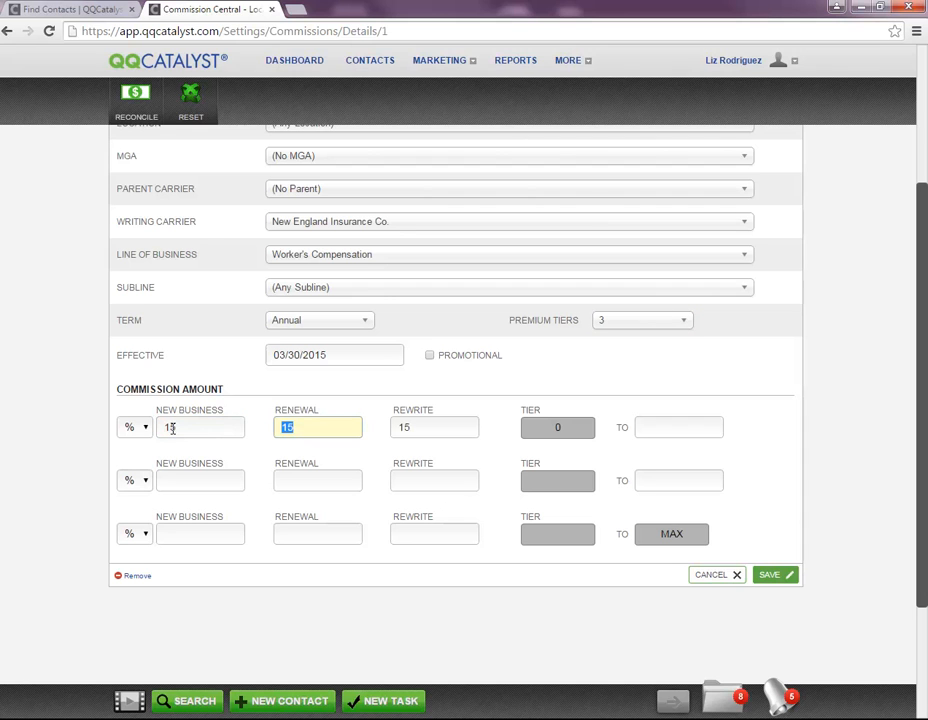
key("Tab")
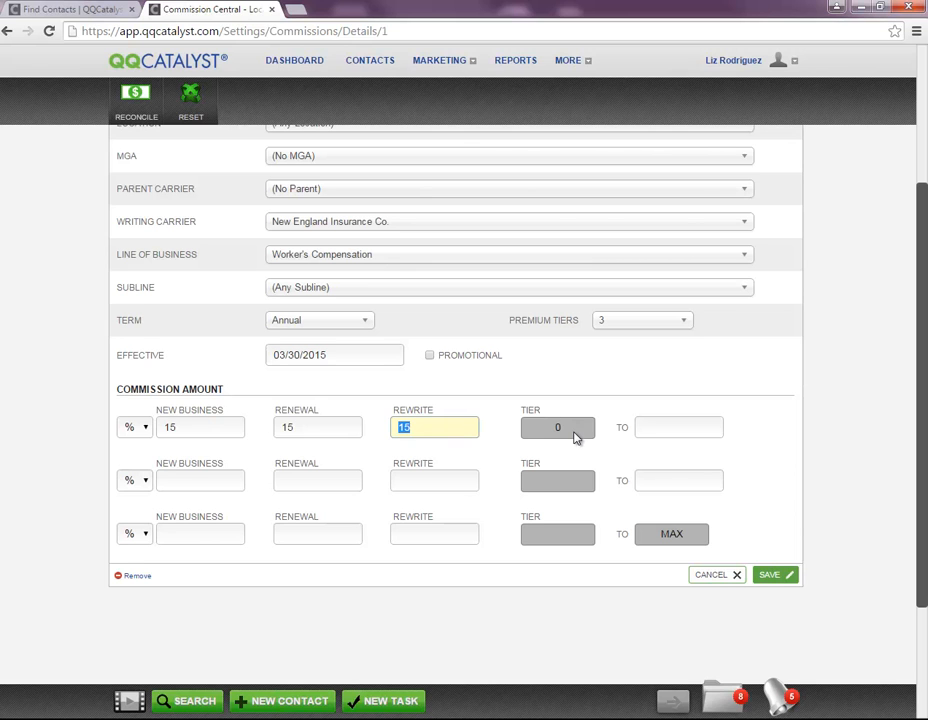
left_click(673, 431)
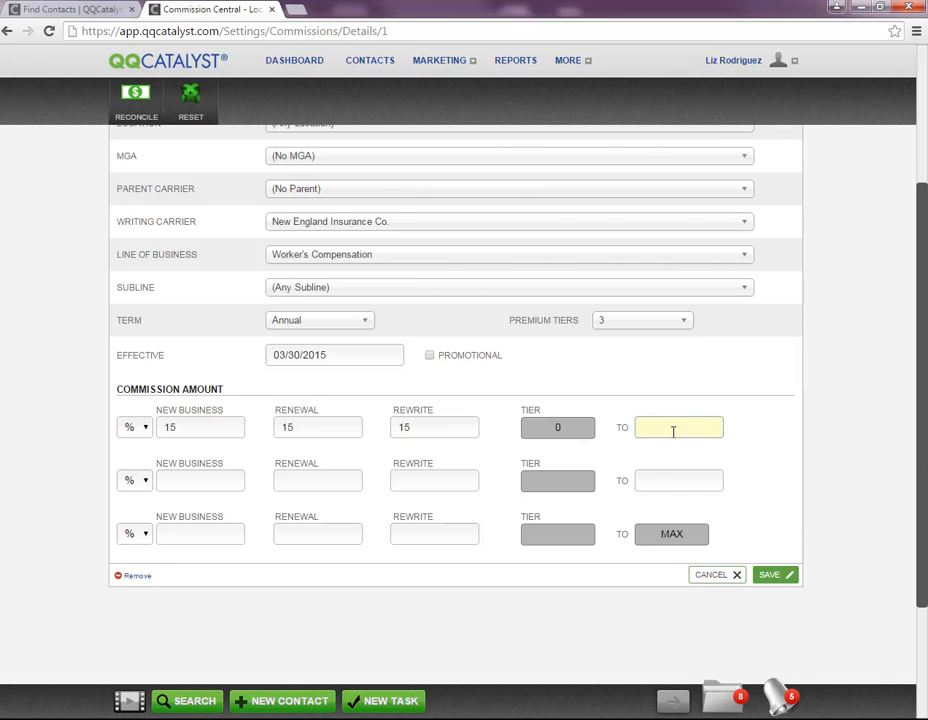
type("2000")
Set the second tier to 20% for new business, renewal and rewrite, with an upper limit of 5000.
left_click(211, 480)
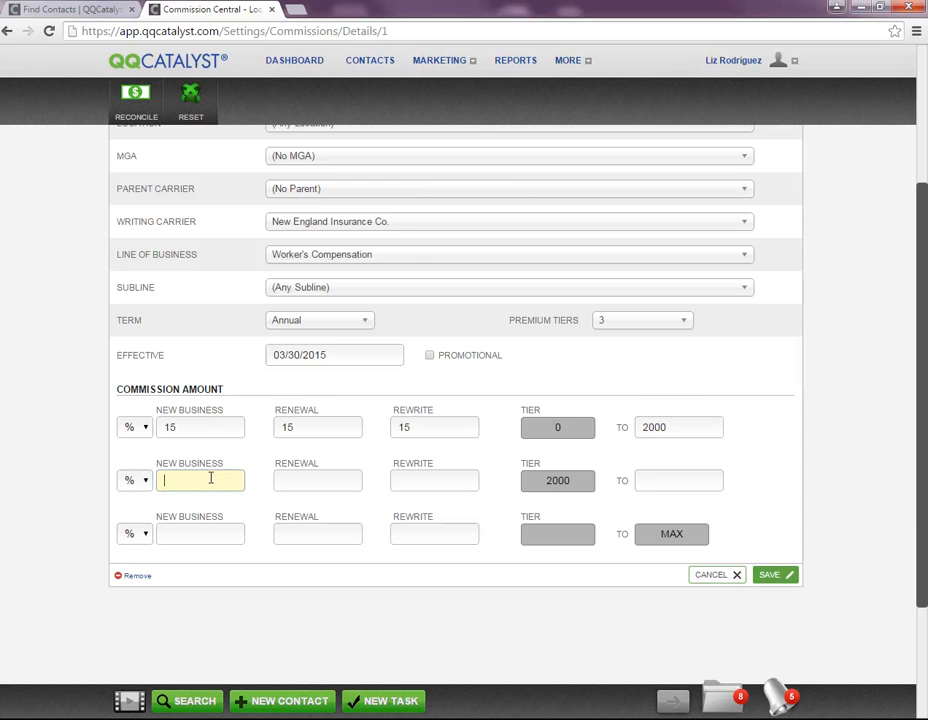
type("20")
key("Tab")
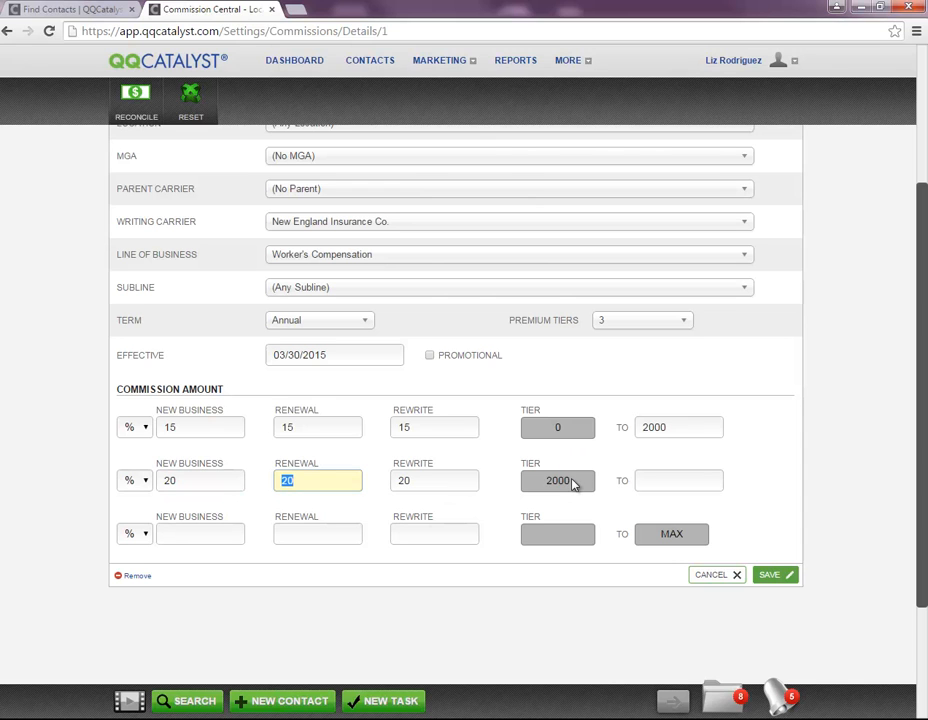
left_click(665, 479)
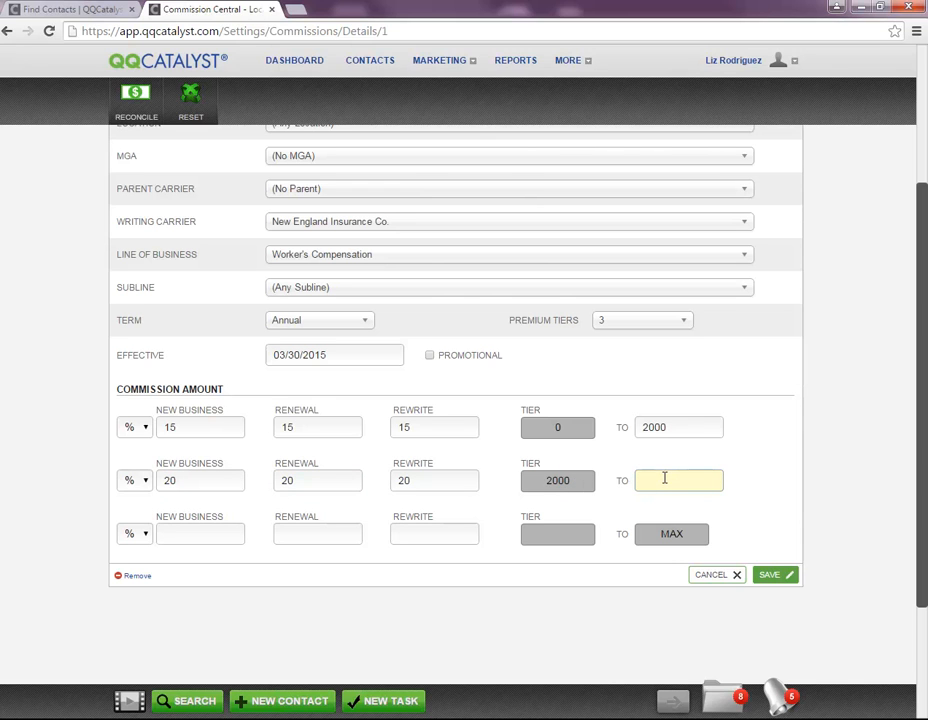
type("5000")
Set the third tier to 25% for new business, renewal and rewrite, and save the commission rule.
left_click(195, 531)
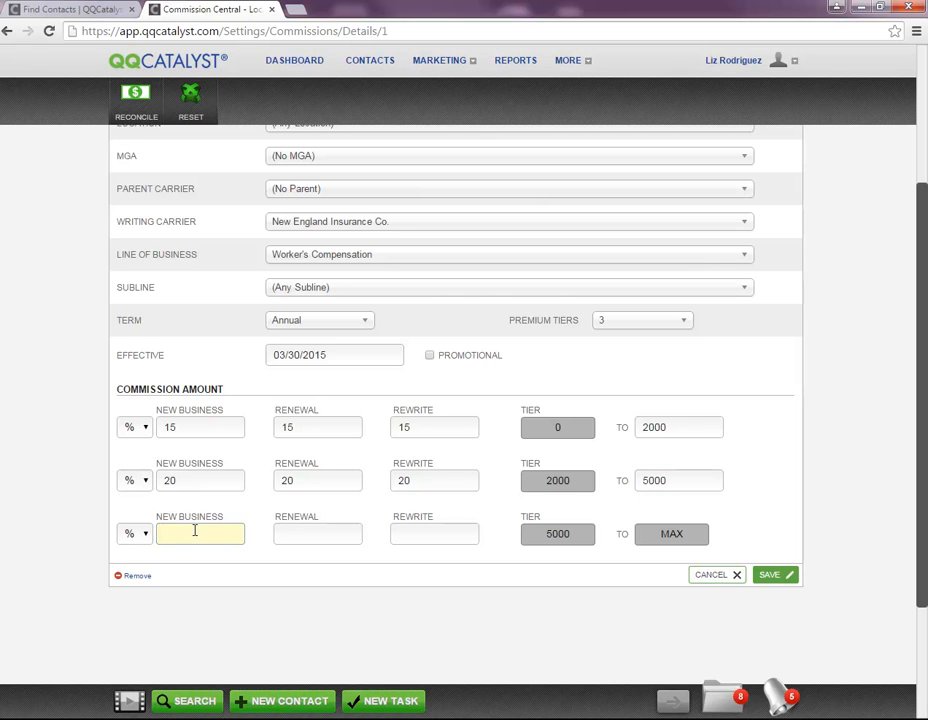
type("25")
key("Tab")
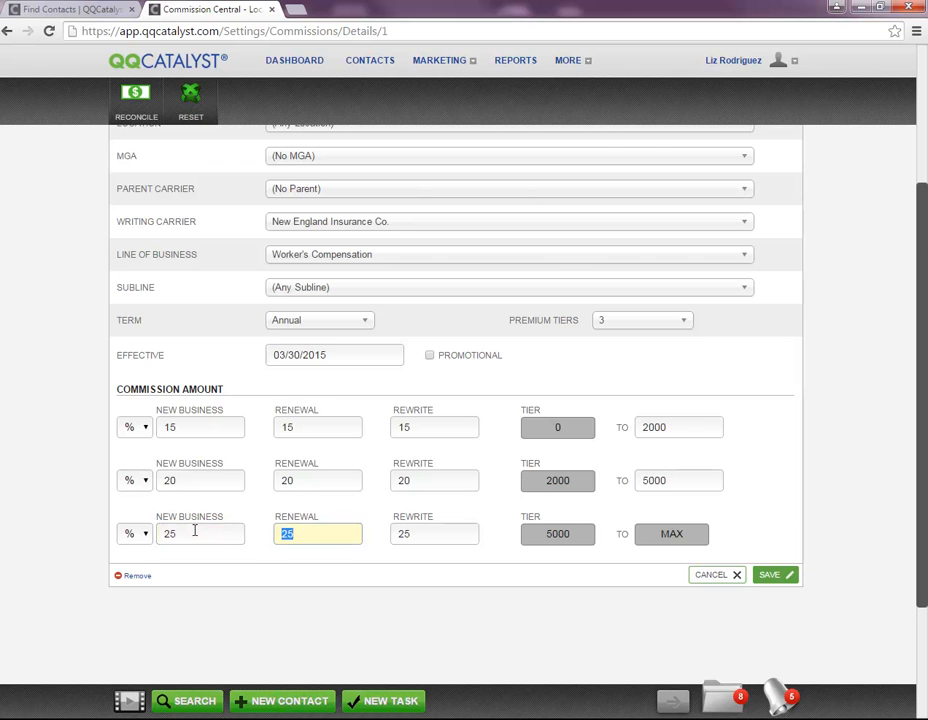
key("Tab")
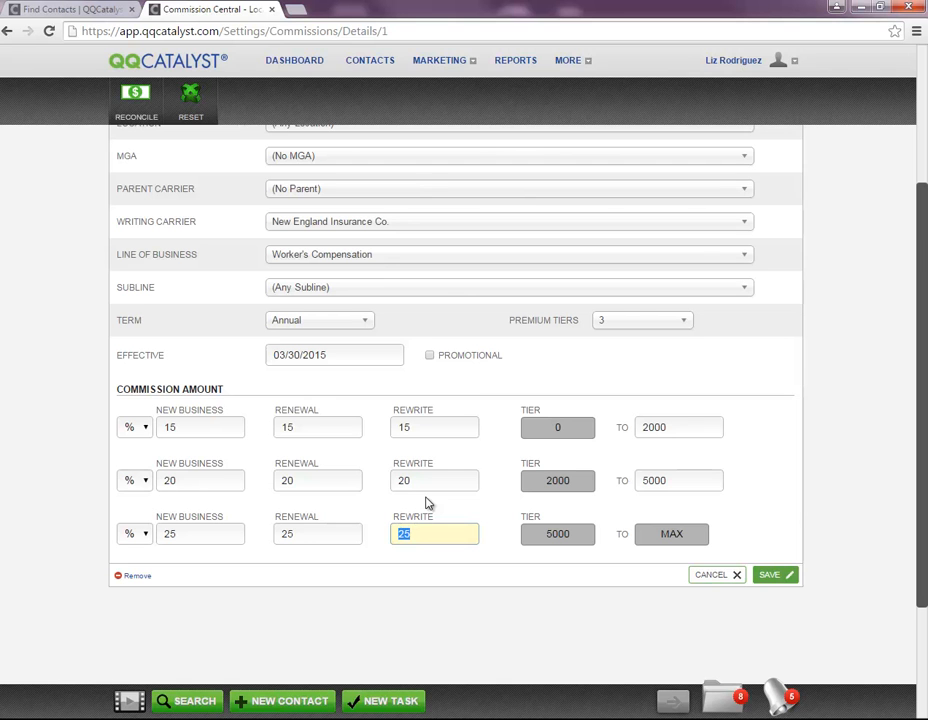
left_click(768, 576)
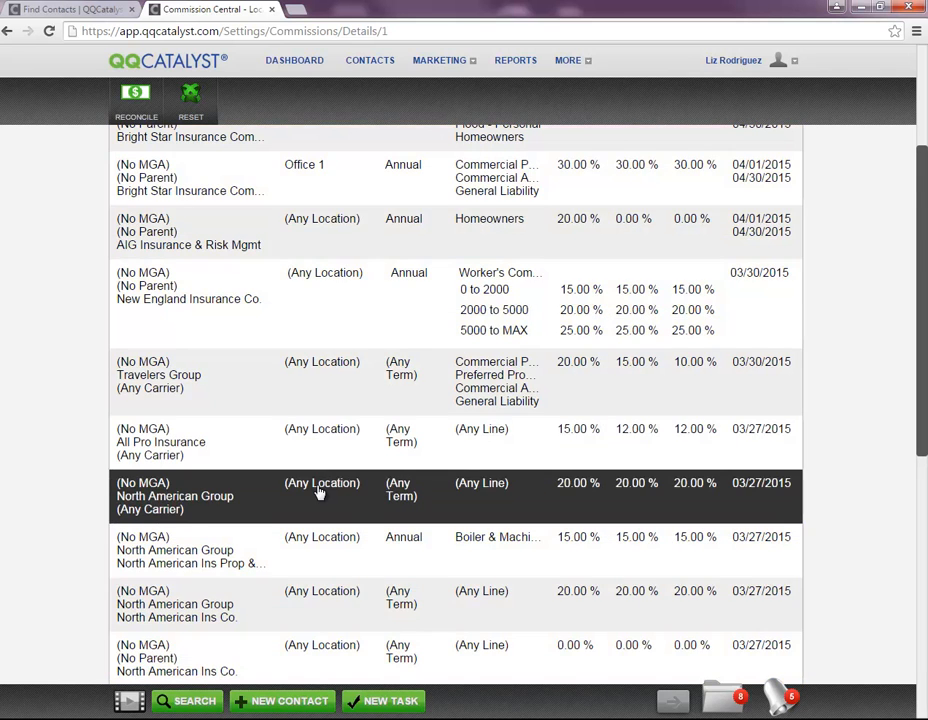
Open a copy of the New England Insurance Co. Worker's Compensation rule from the agency commissions list.
scroll(318, 492, "up", 3)
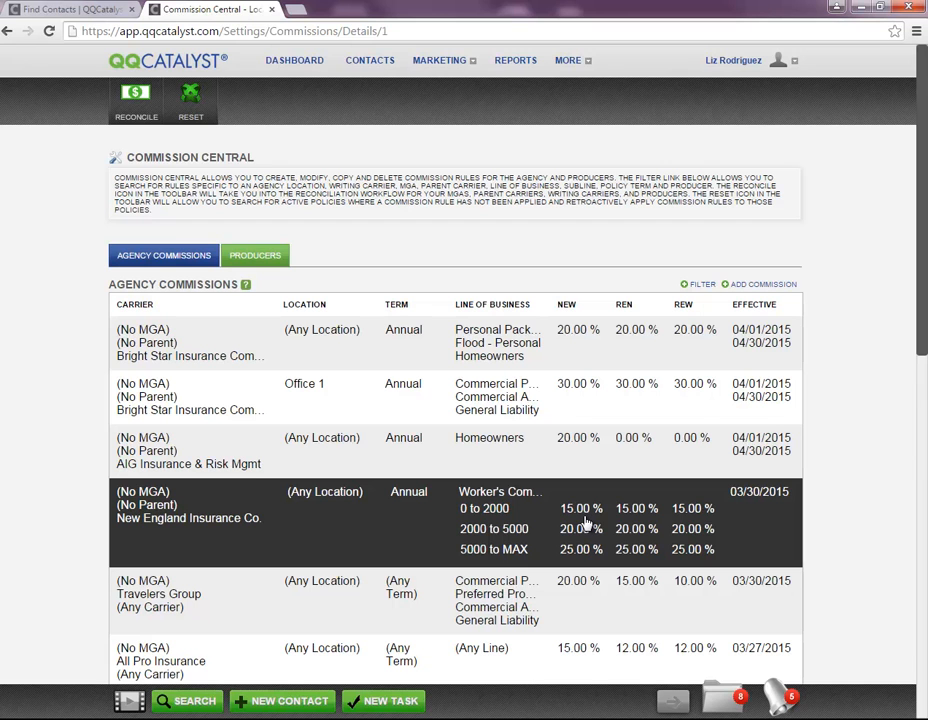
scroll(587, 523, "down", 1)
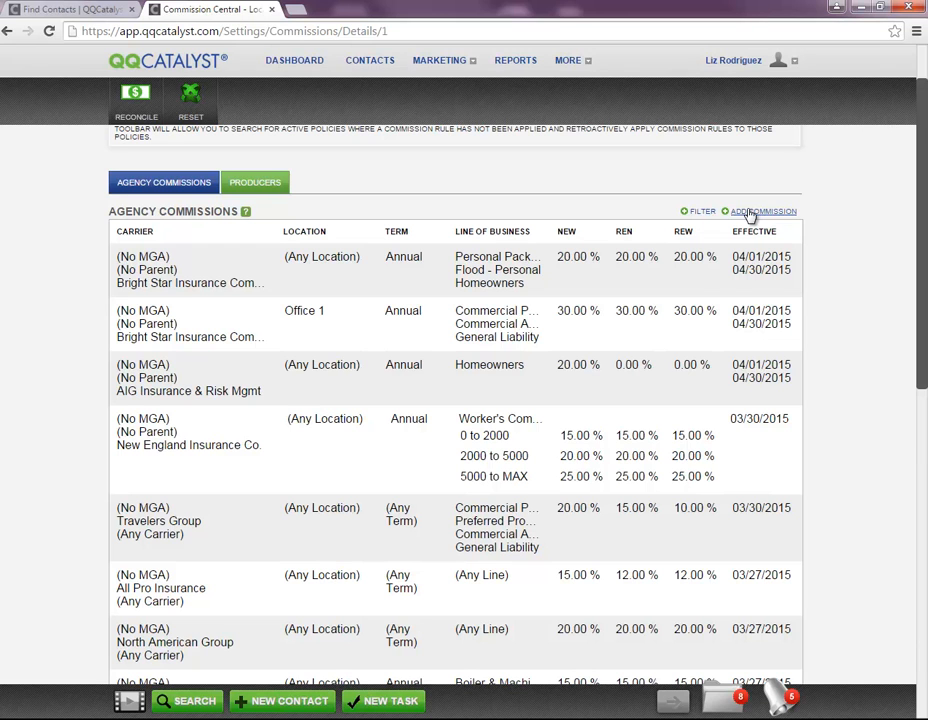
left_click(170, 458)
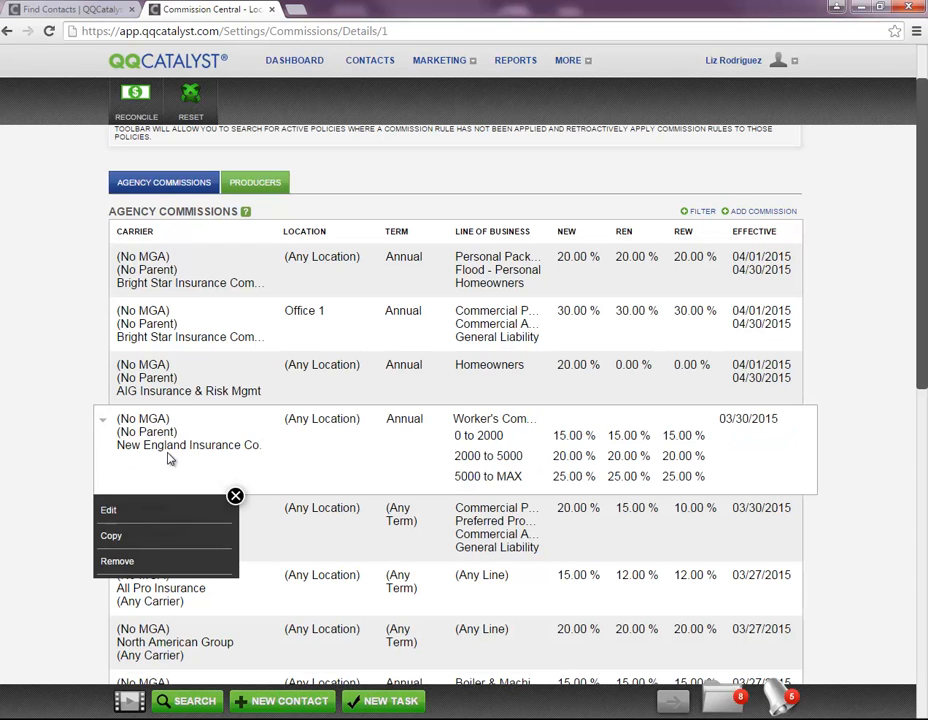
left_click(62, 543)
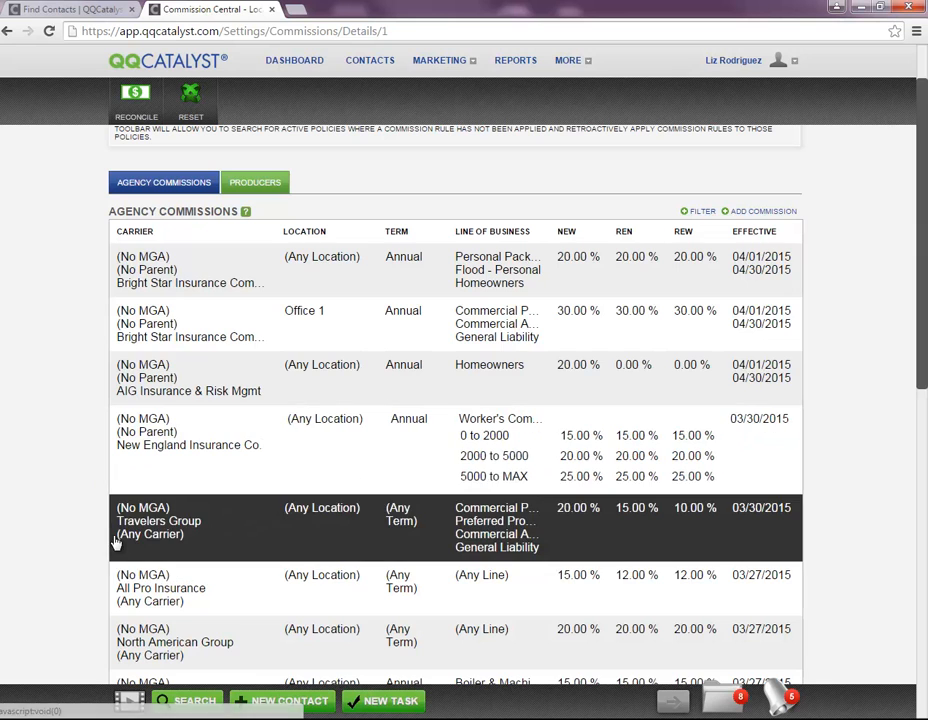
scroll(55, 481, "down", 1)
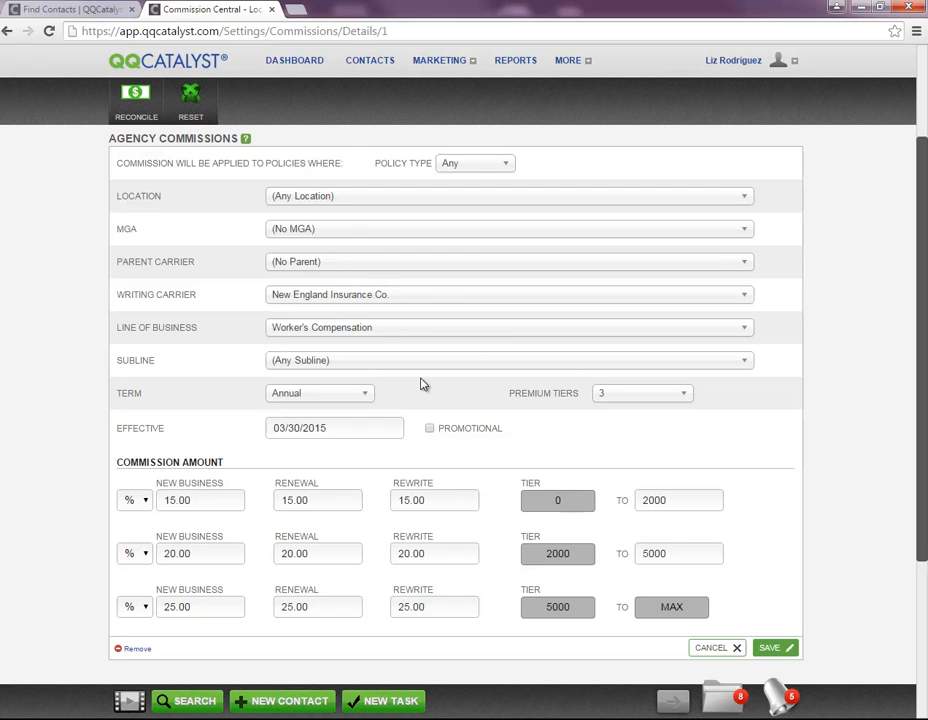
scroll(421, 384, "down", 1)
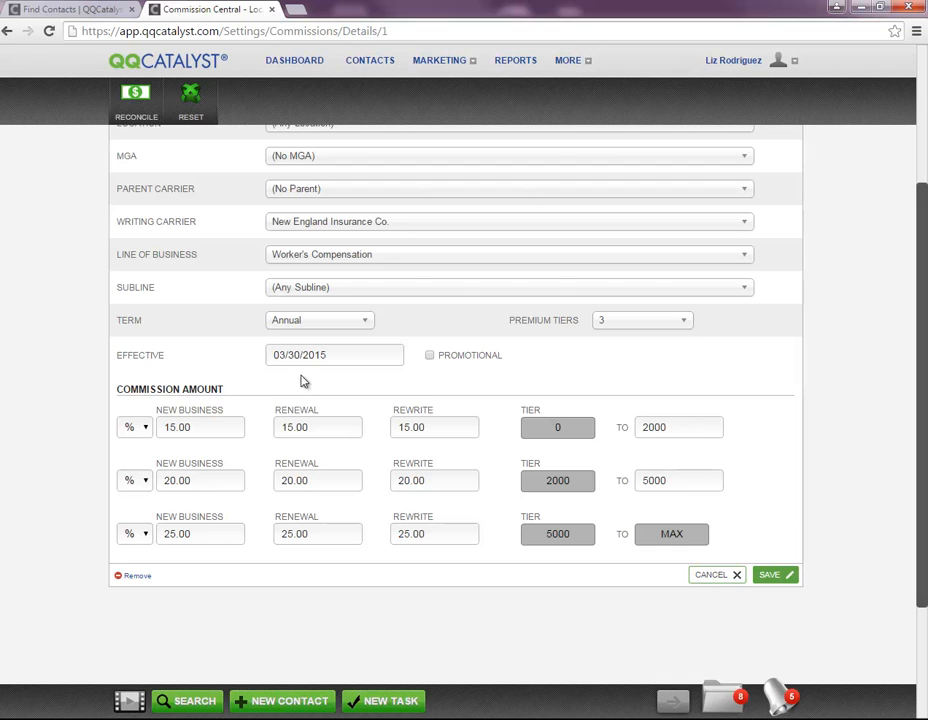
Mark the copied New England Insurance Co. rule as promotional and set its effective date to 05/01/2015.
left_click(430, 357)
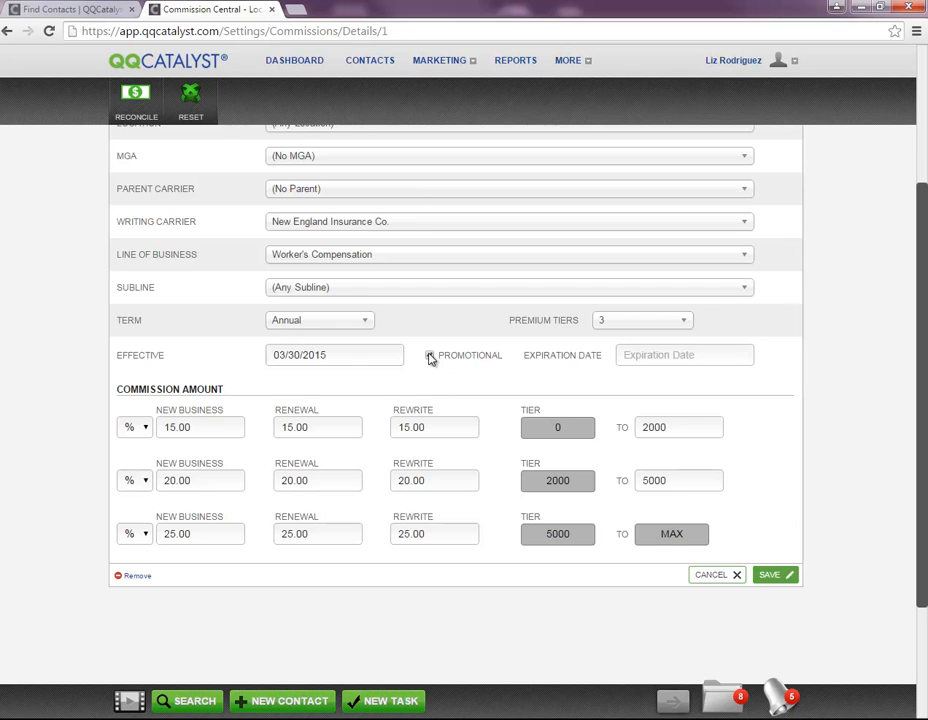
left_click(338, 355)
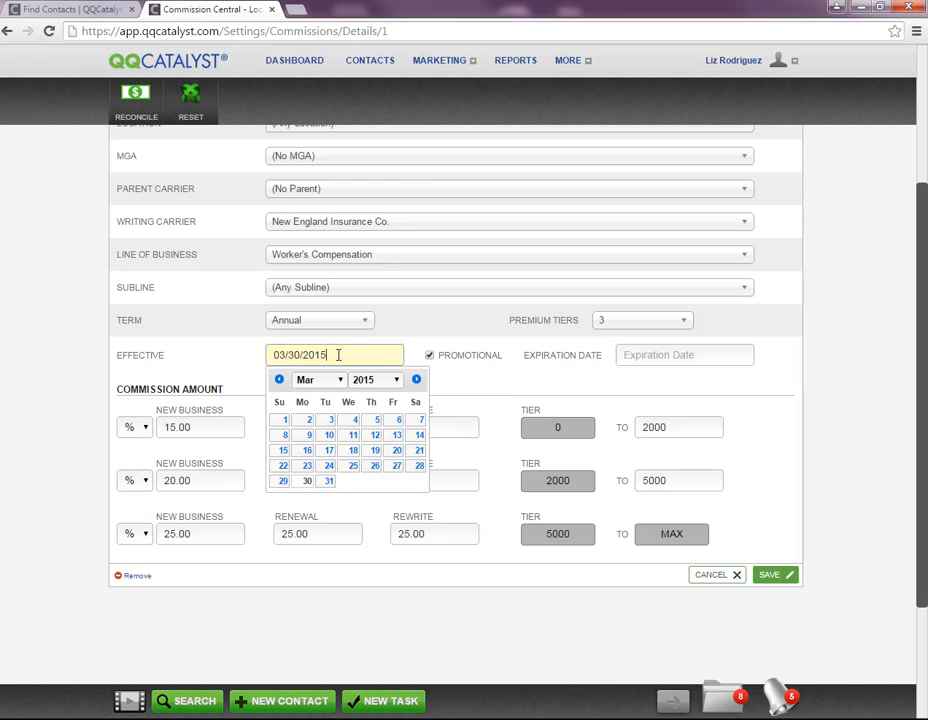
left_click(331, 381)
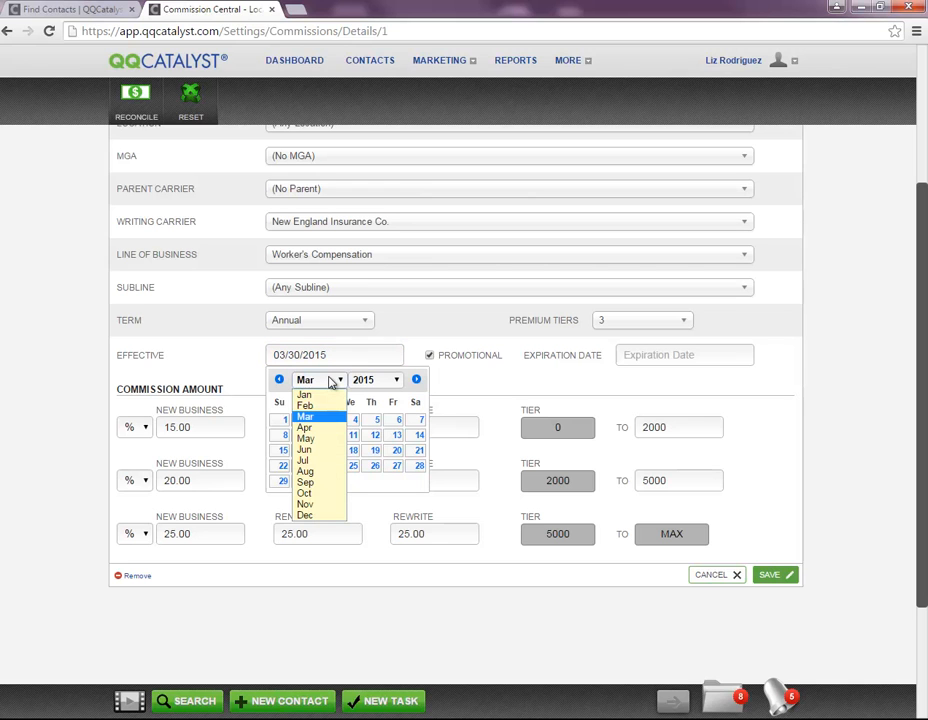
left_click(311, 439)
left_click(398, 422)
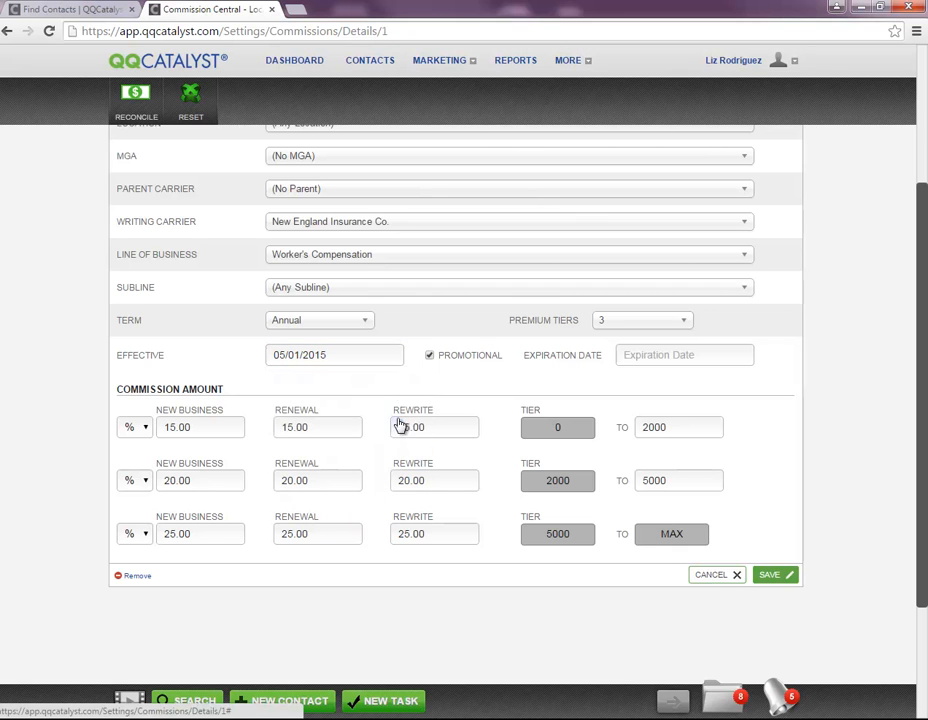
Set the promotional agency rule's expiration date to 05/31/2015.
left_click(645, 353)
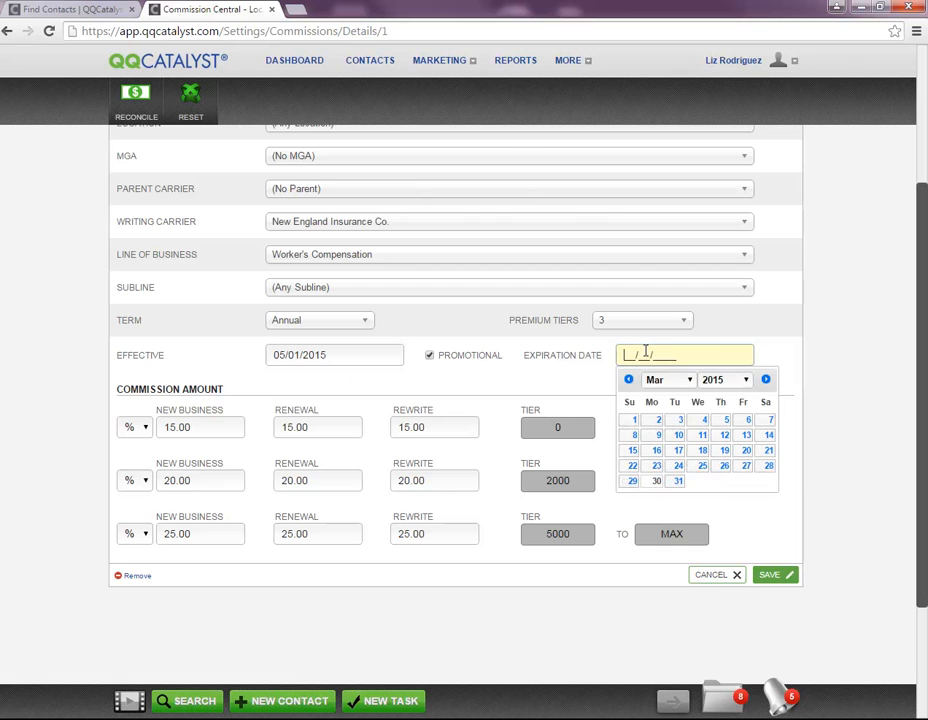
left_click(689, 380)
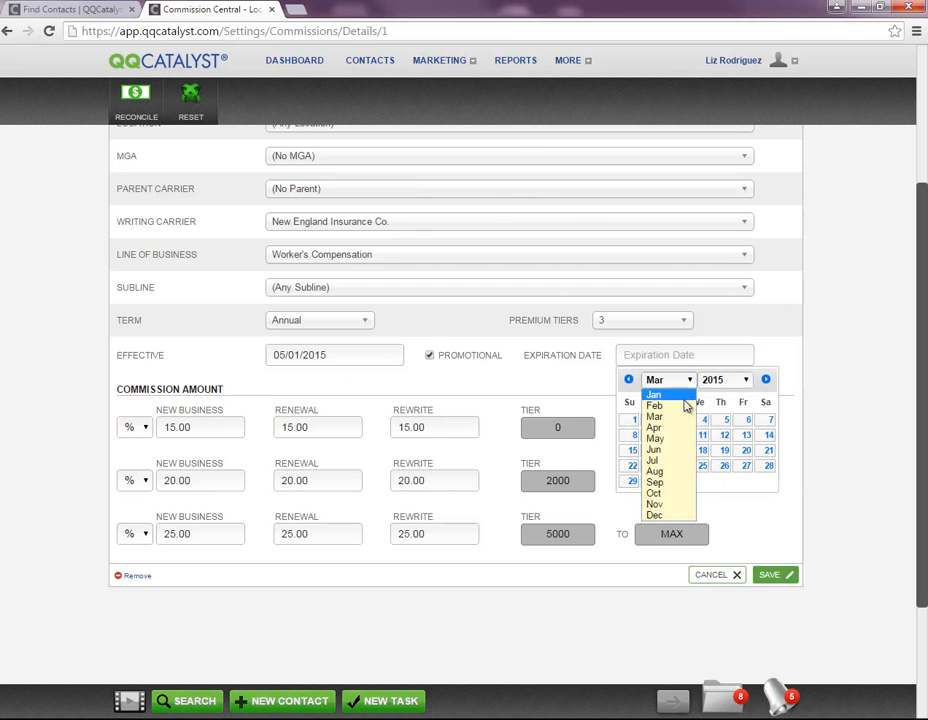
left_click(680, 439)
left_click(631, 498)
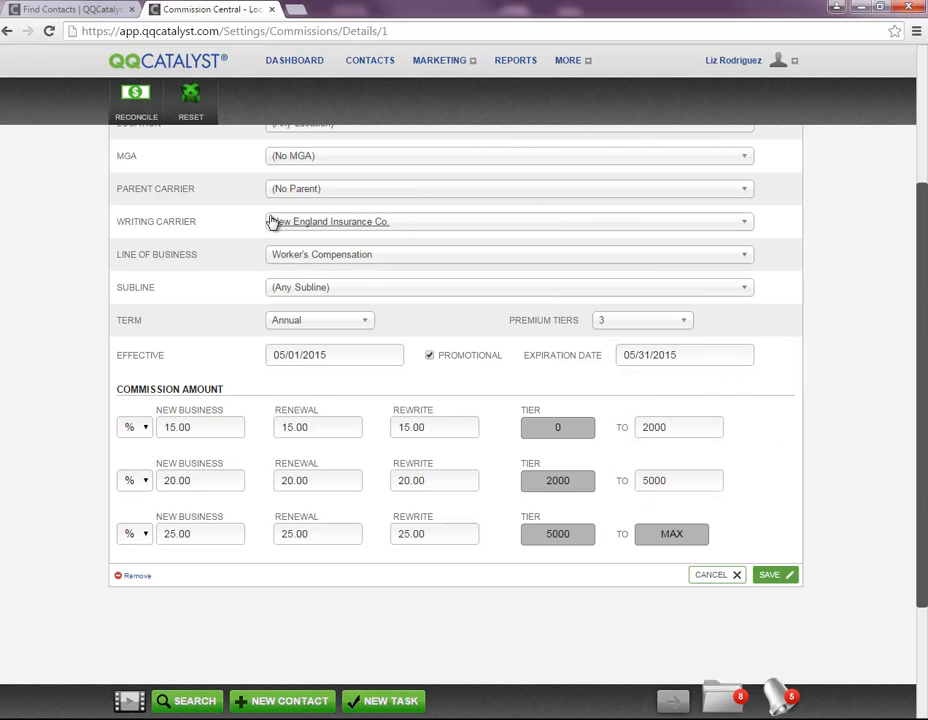
Set the first tier's commission to 30% for new business, renewal and rewrite.
left_click_drag(230, 428, 143, 434)
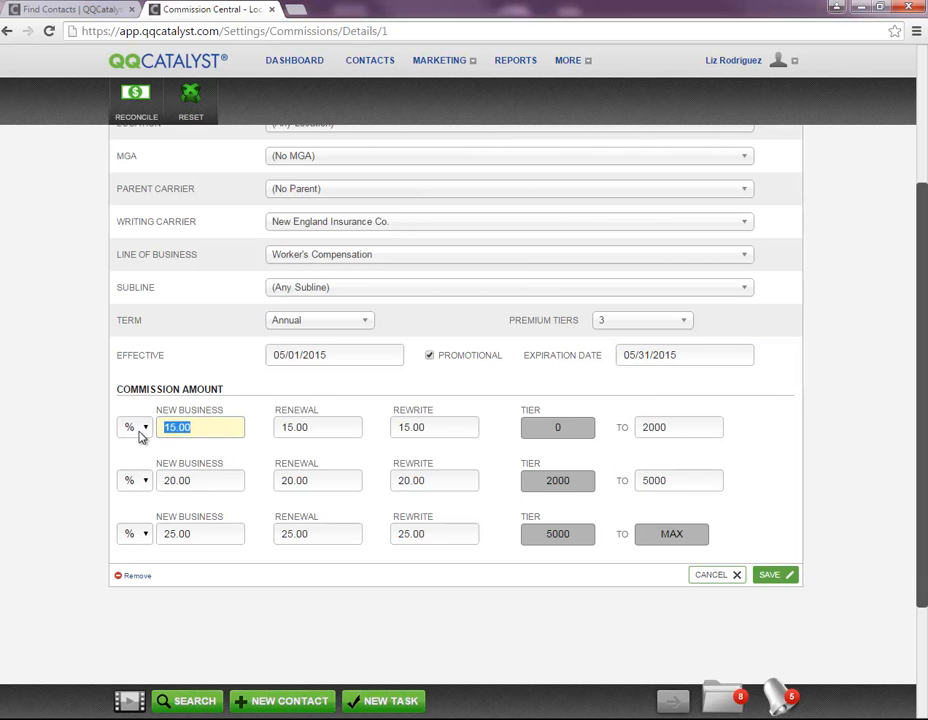
type("30")
key("Tab")
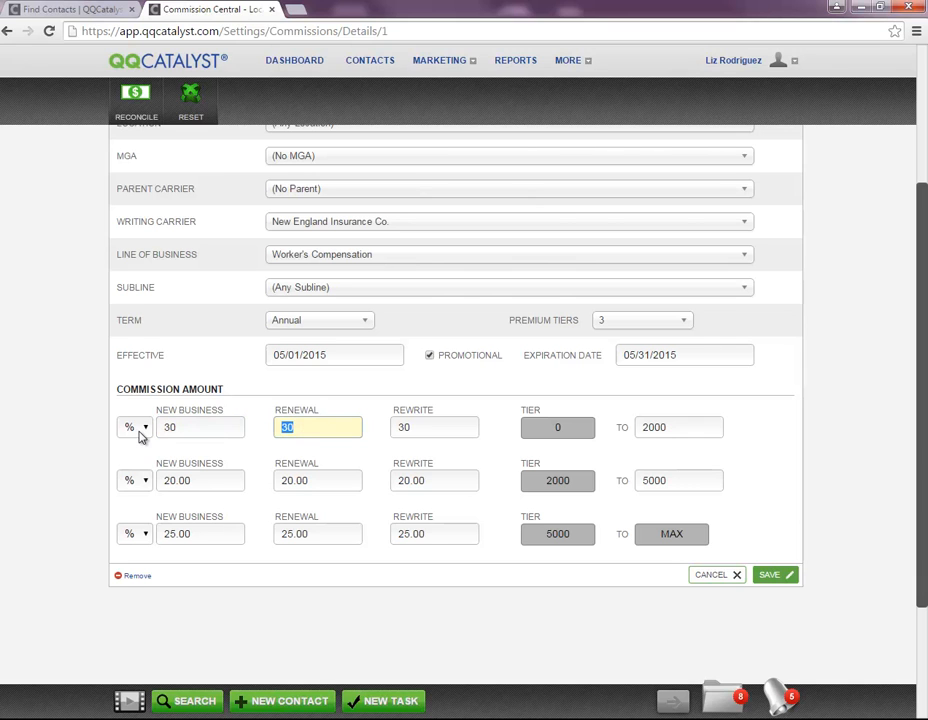
Set the second tier's commission to 40% for new business, renewal and rewrite.
left_click(164, 478)
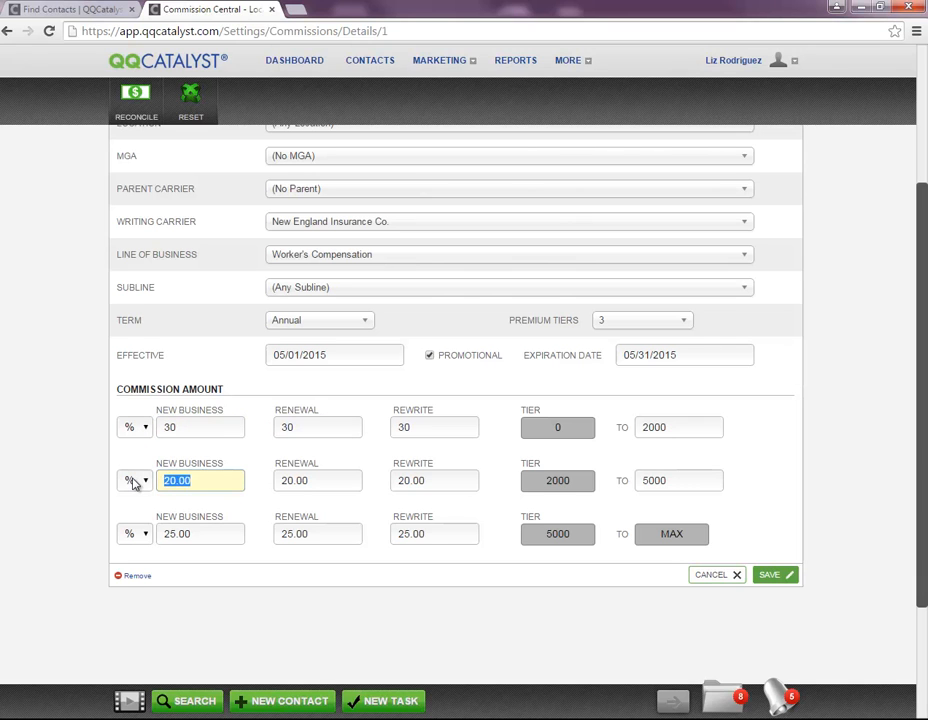
type("401")
key("Tab")
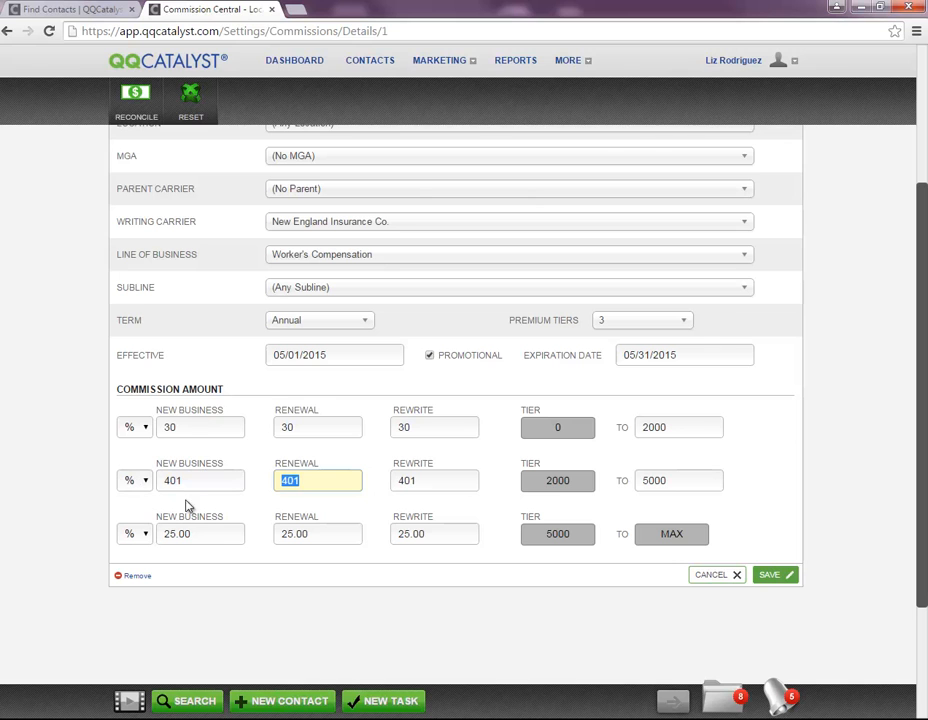
left_click(225, 484)
type("40")
key("Tab")
type("40")
key("Tab")
type("40")
Set the third tier's commission to 50% for new business, renewal and rewrite, and save the promotional rule.
left_click(199, 534)
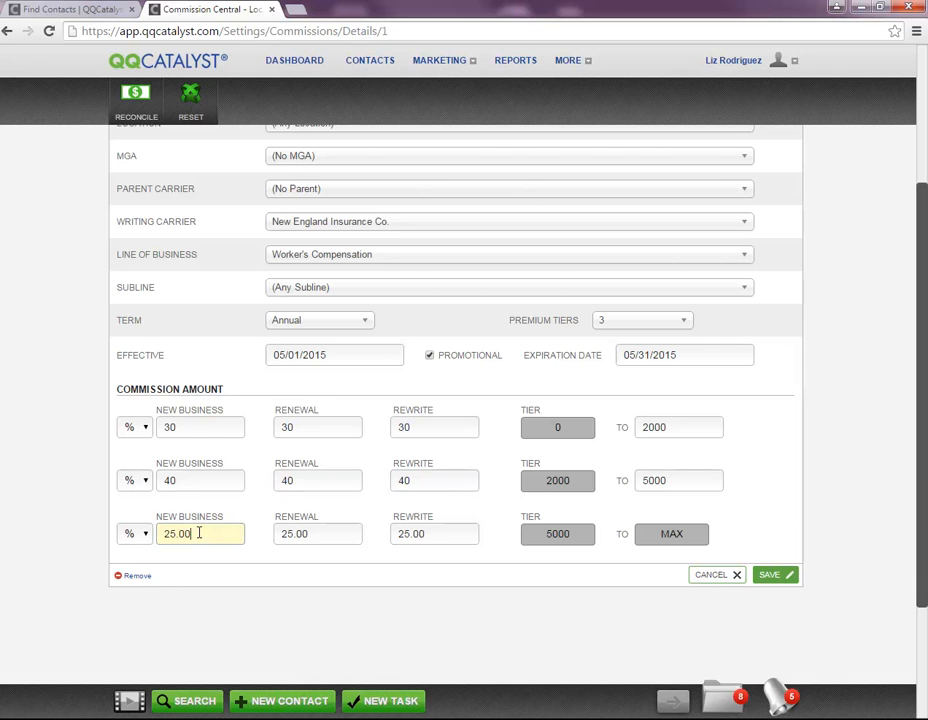
left_click_drag(199, 534, 128, 533)
type("50")
key("Tab")
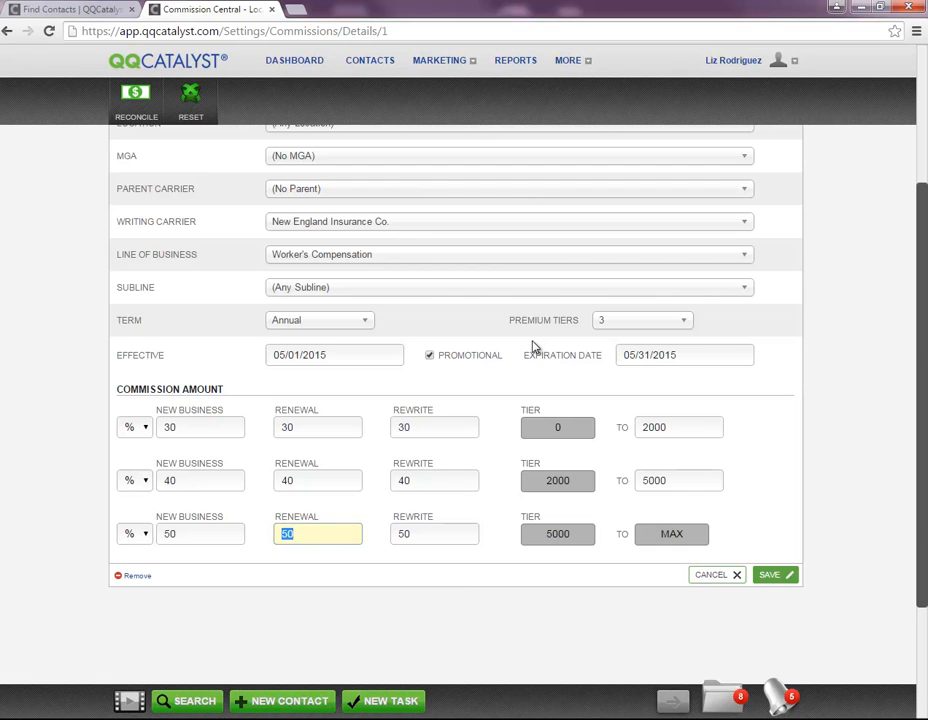
left_click(767, 575)
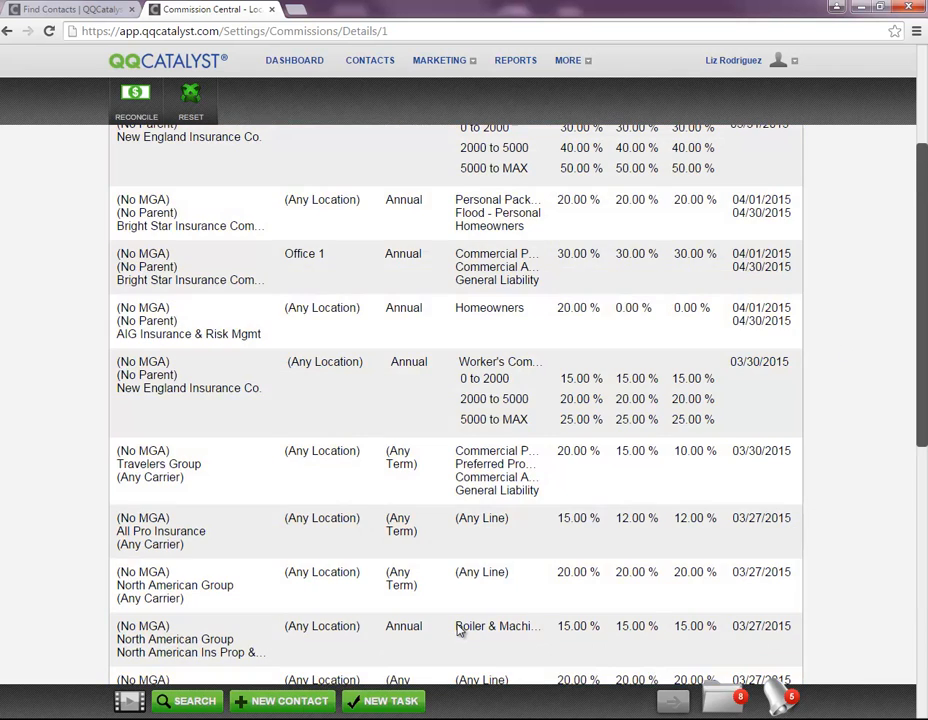
Switch to the producer commissions and start adding a new commission rule.
scroll(459, 628, "up", 3)
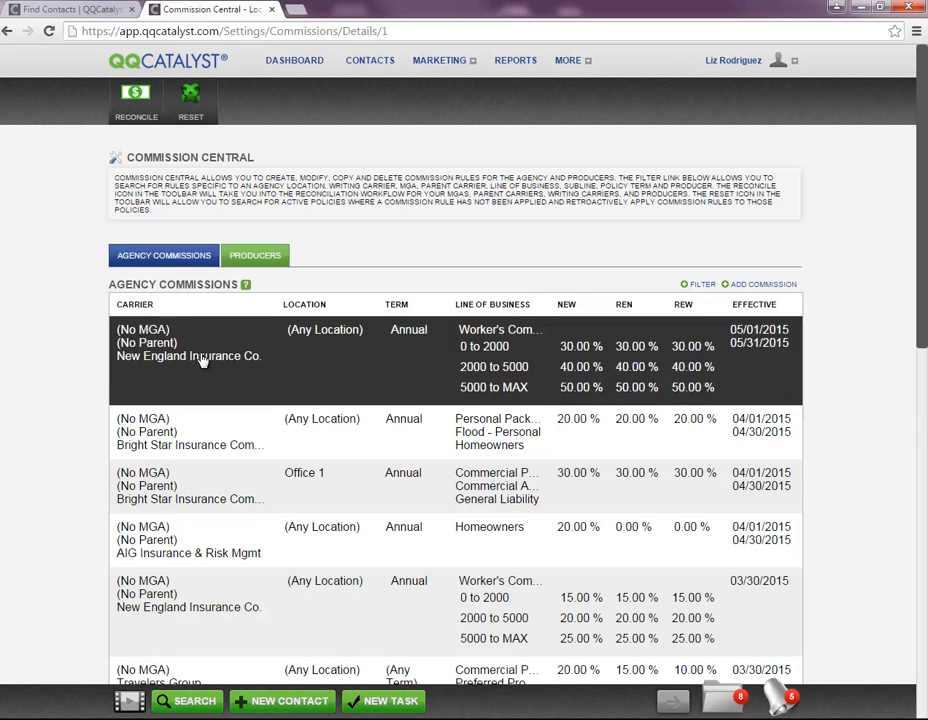
left_click(257, 258)
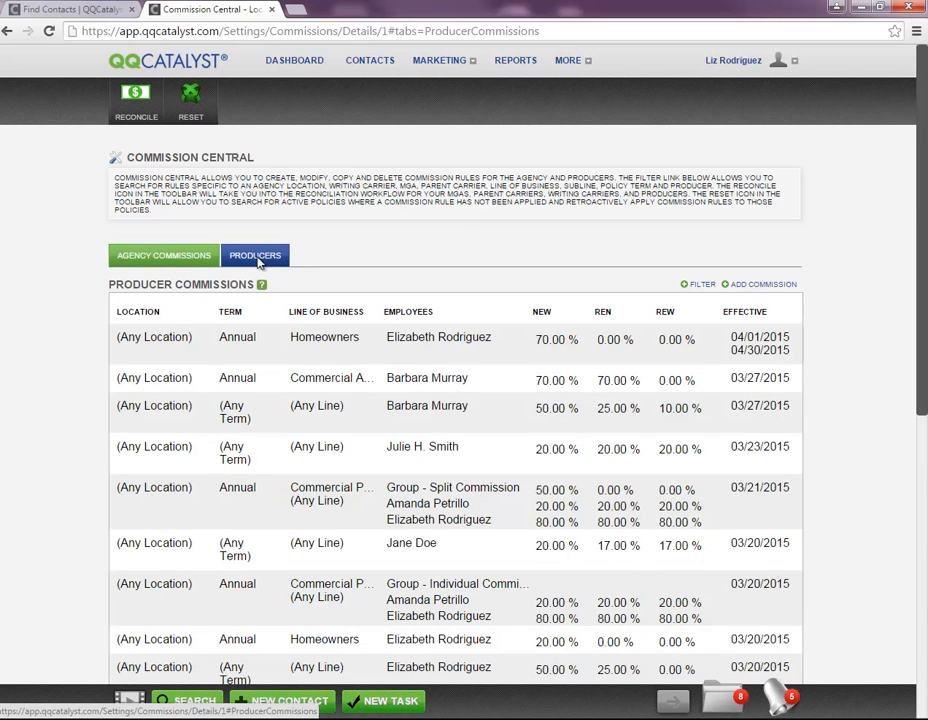
left_click(744, 287)
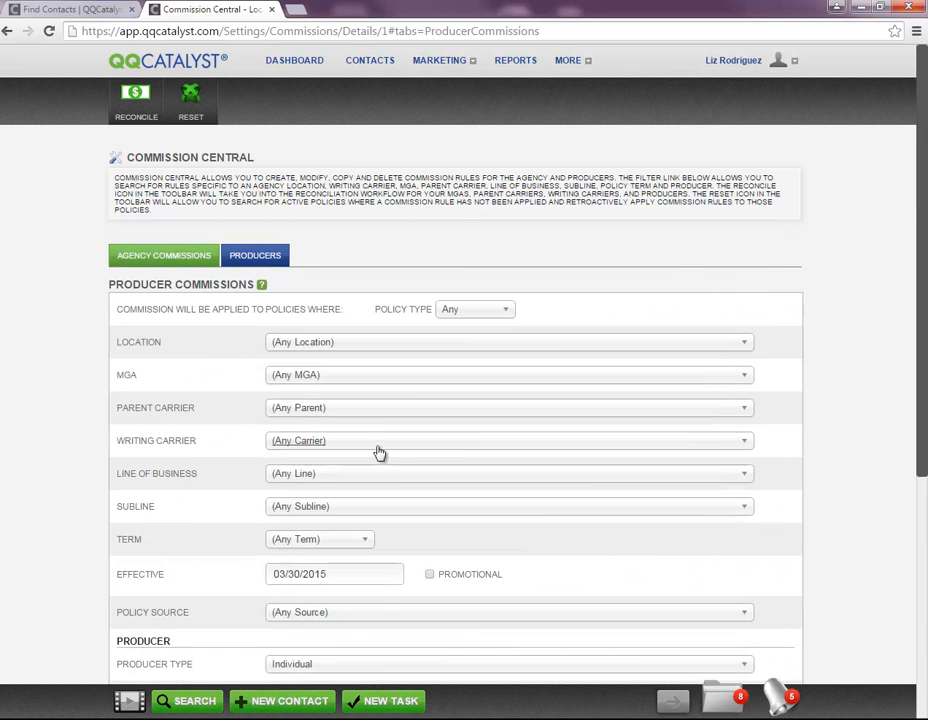
Set the new producer rule's writing carrier to New England Insurance Co.
left_click(377, 447)
type("m")
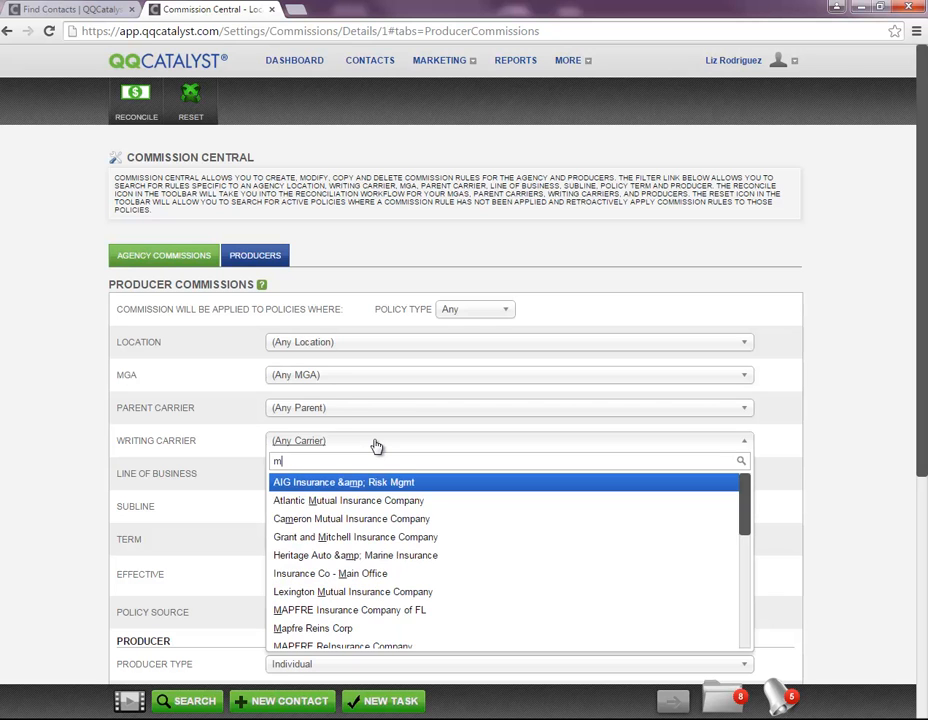
type("e")
key("BackSpace")
key("BackSpace")
type("n")
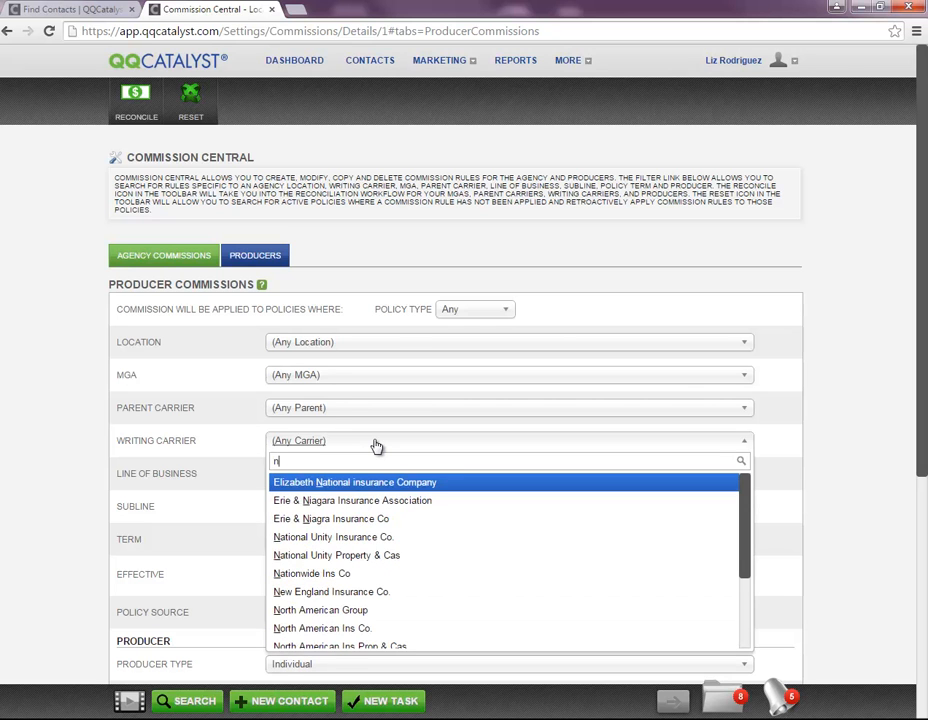
type("ew")
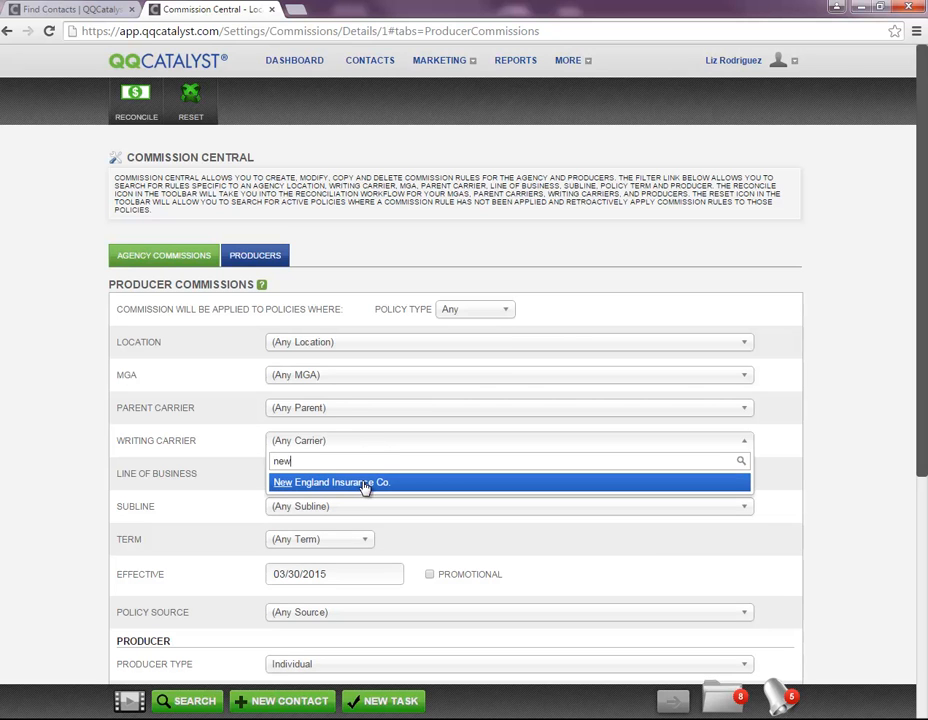
left_click(365, 483)
Assign the individual producer to the rule and choose Agency Commission as the commission type.
scroll(433, 520, "down", 1)
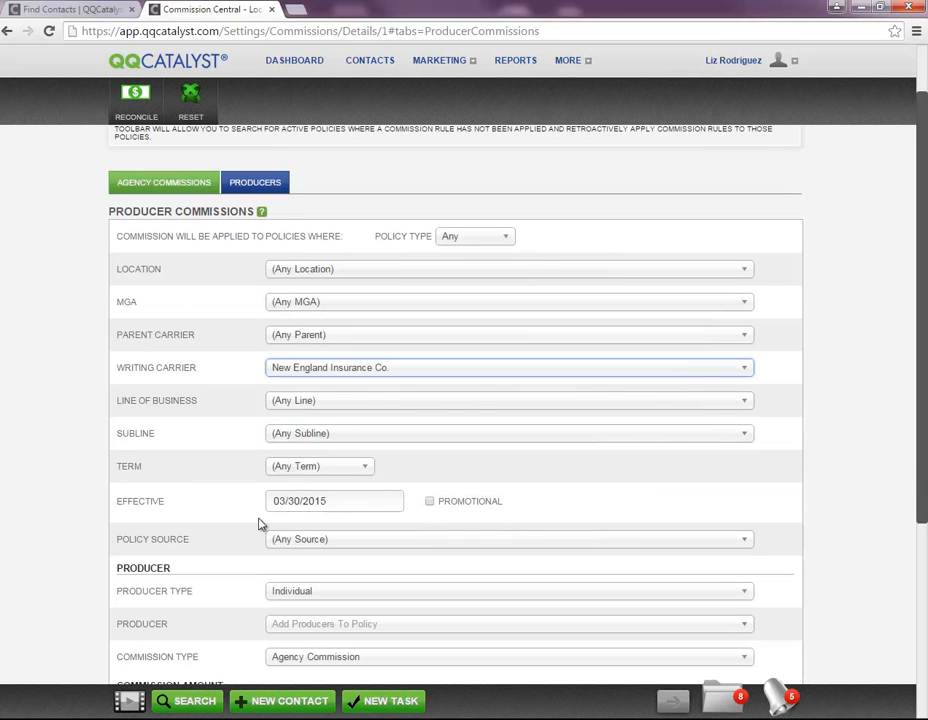
scroll(303, 547, "down", 2)
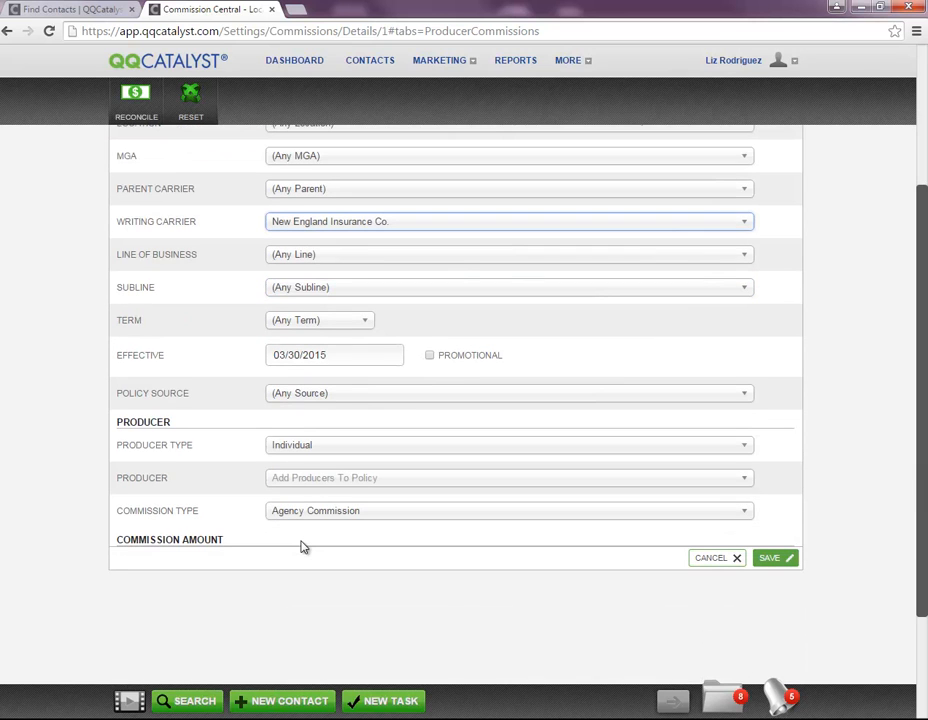
left_click(343, 515)
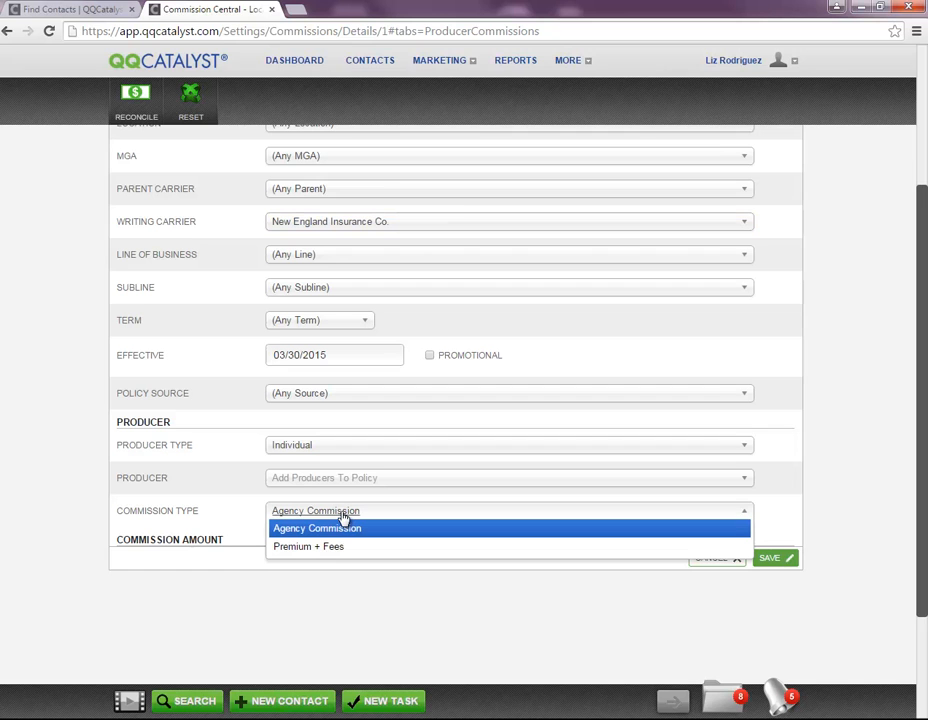
left_click(345, 481)
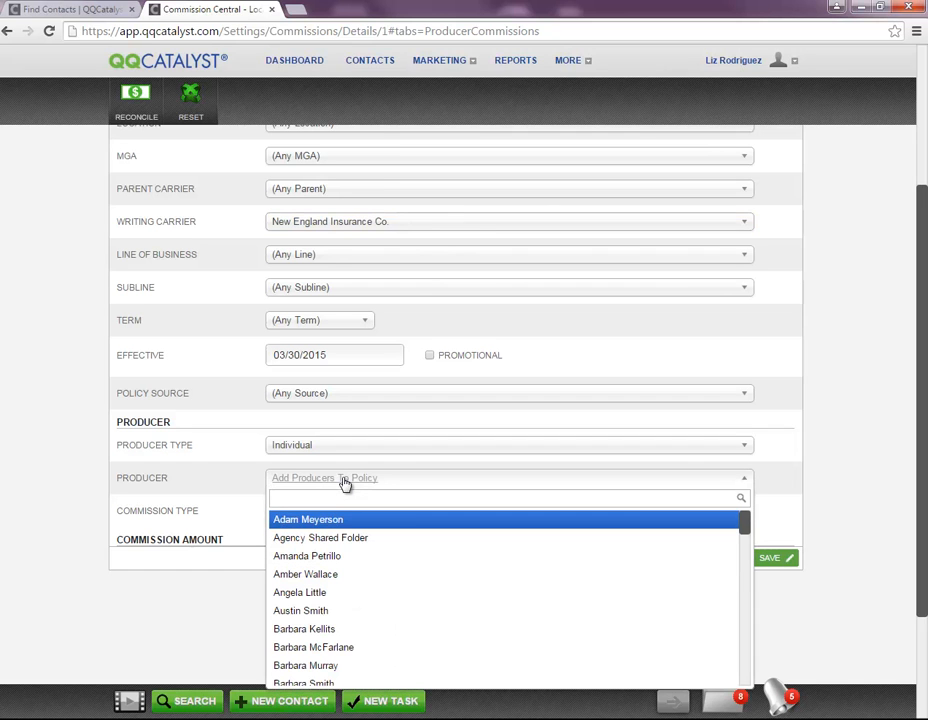
type("b")
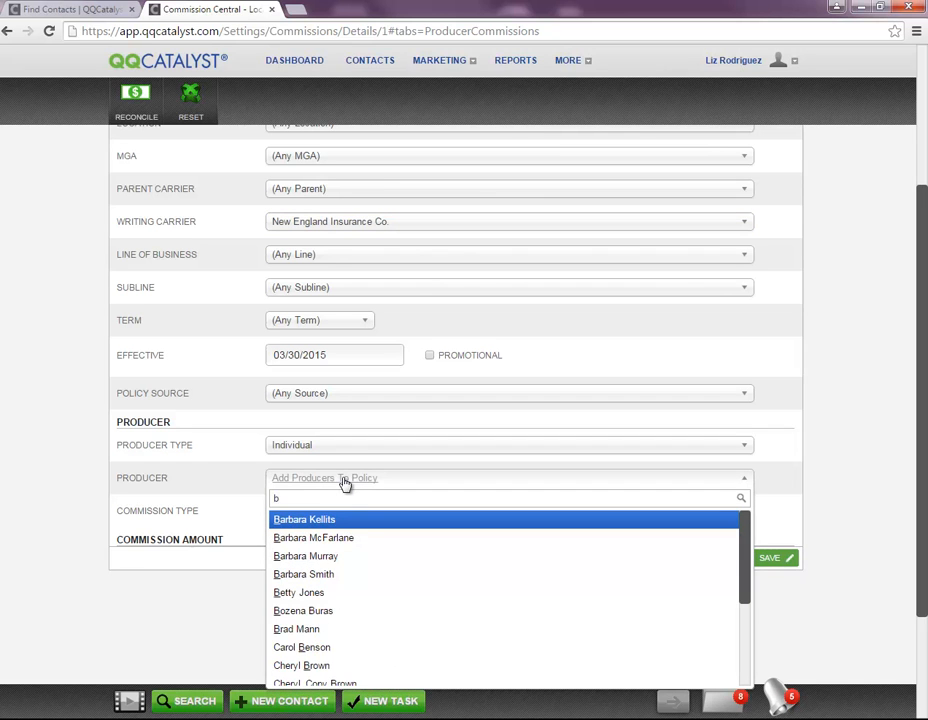
key("BackSpace")
type("e")
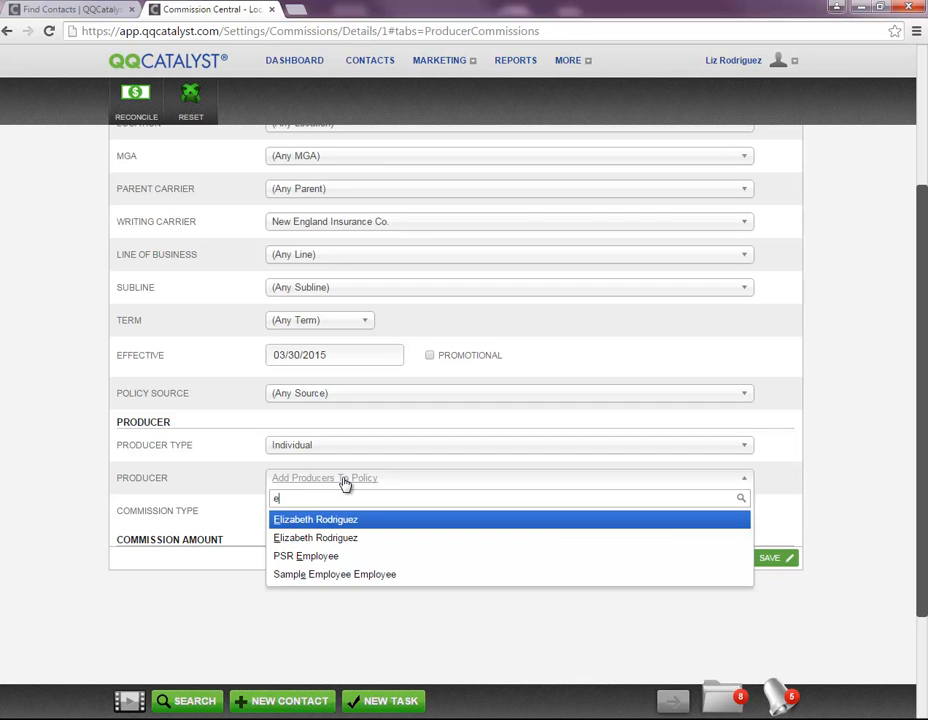
key("Return")
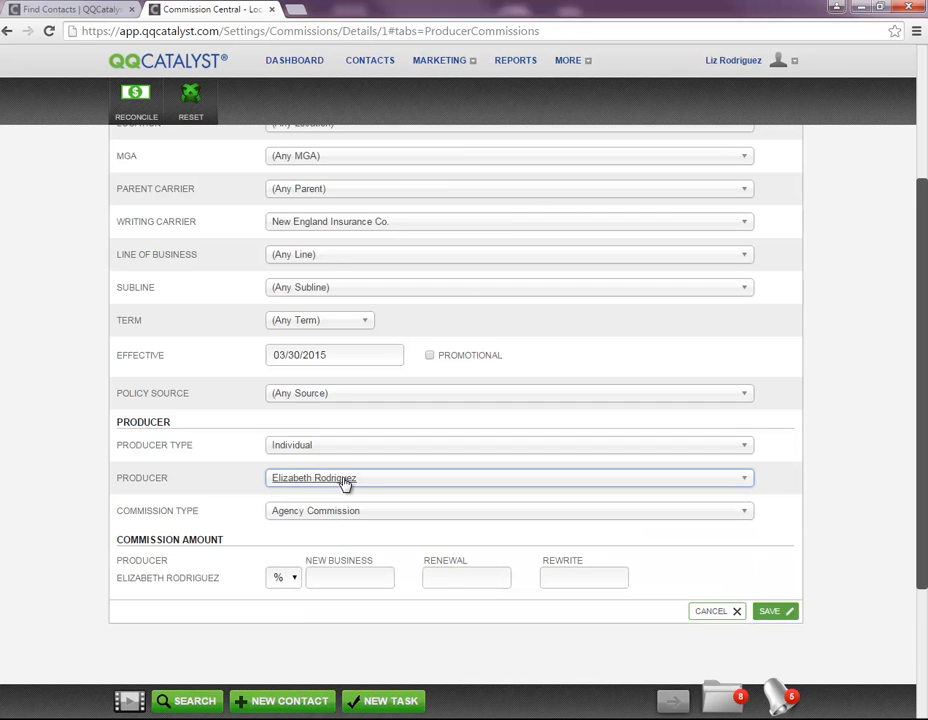
left_click(367, 513)
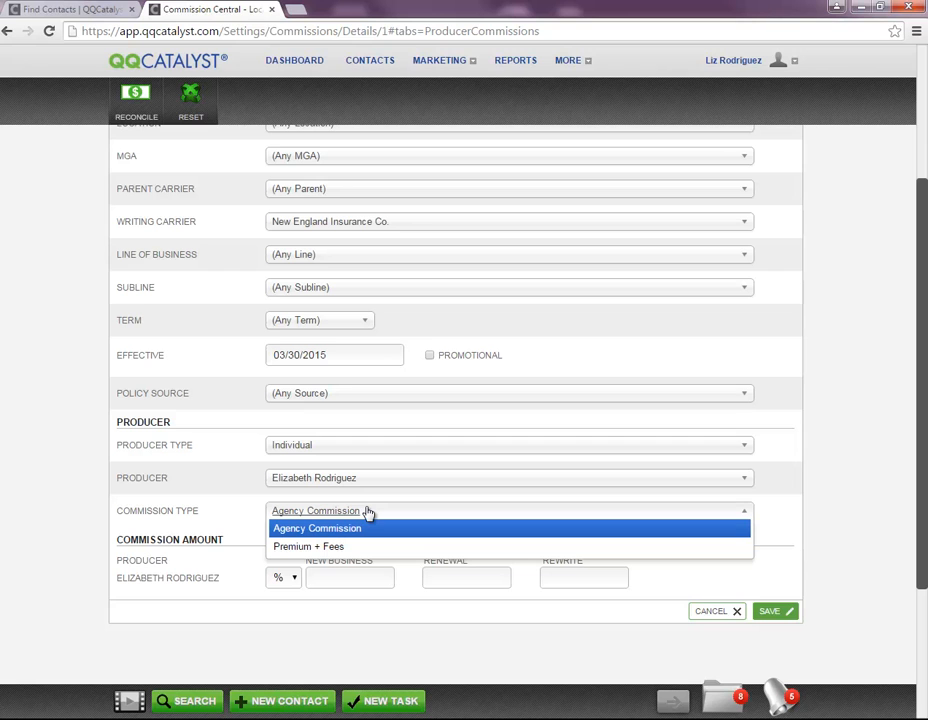
left_click(289, 529)
Mark the producer rule as promotional and set its effective date to 04/01/2015.
scroll(196, 244, "up", 3)
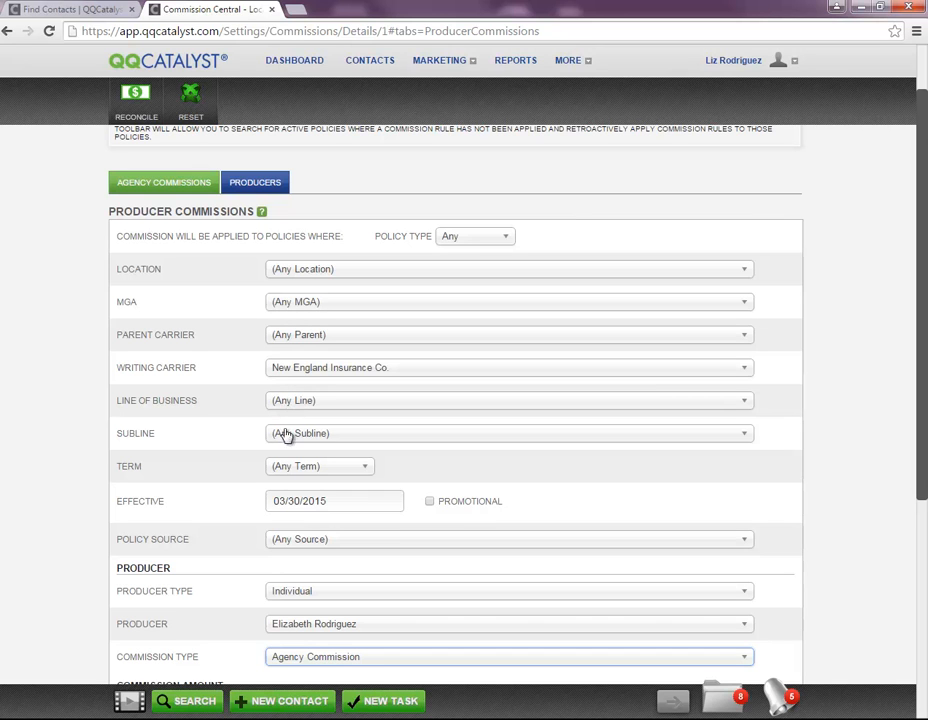
scroll(197, 435, "down", 1)
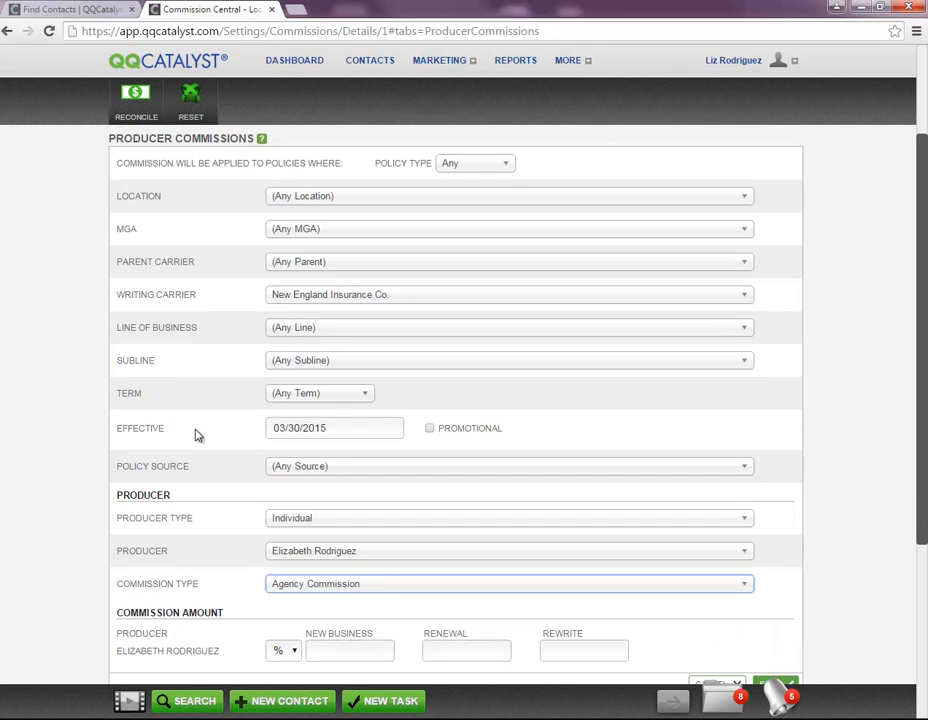
left_click(430, 429)
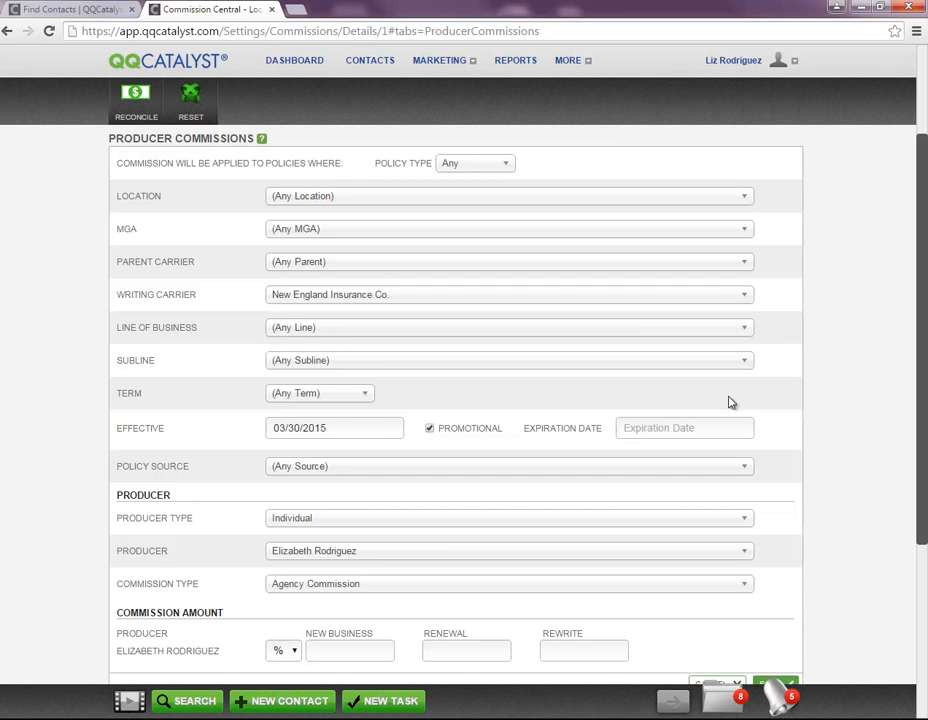
left_click(367, 428)
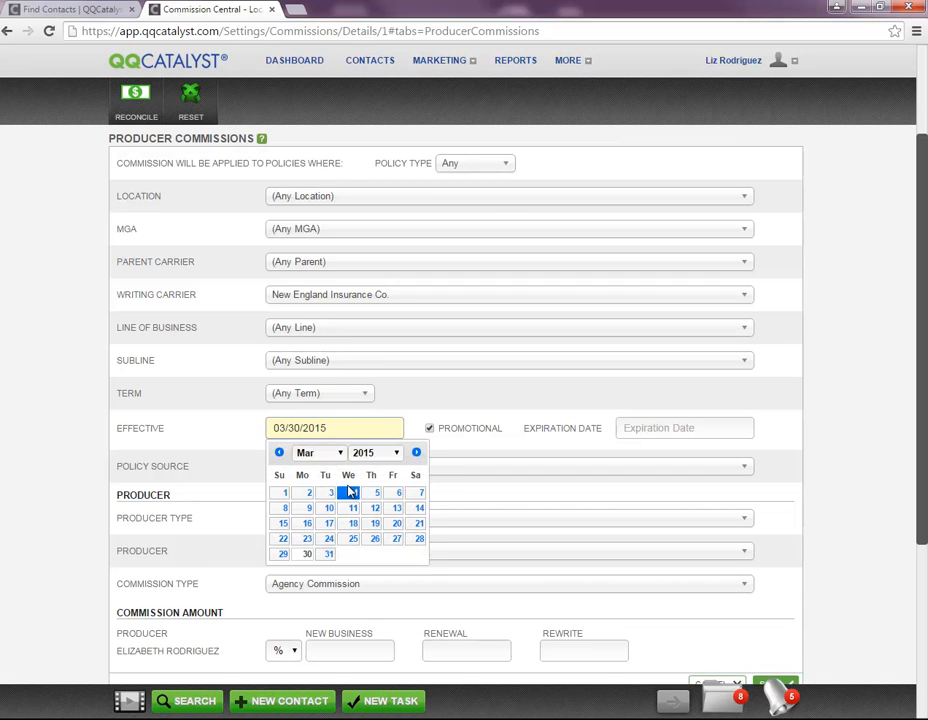
left_click(416, 452)
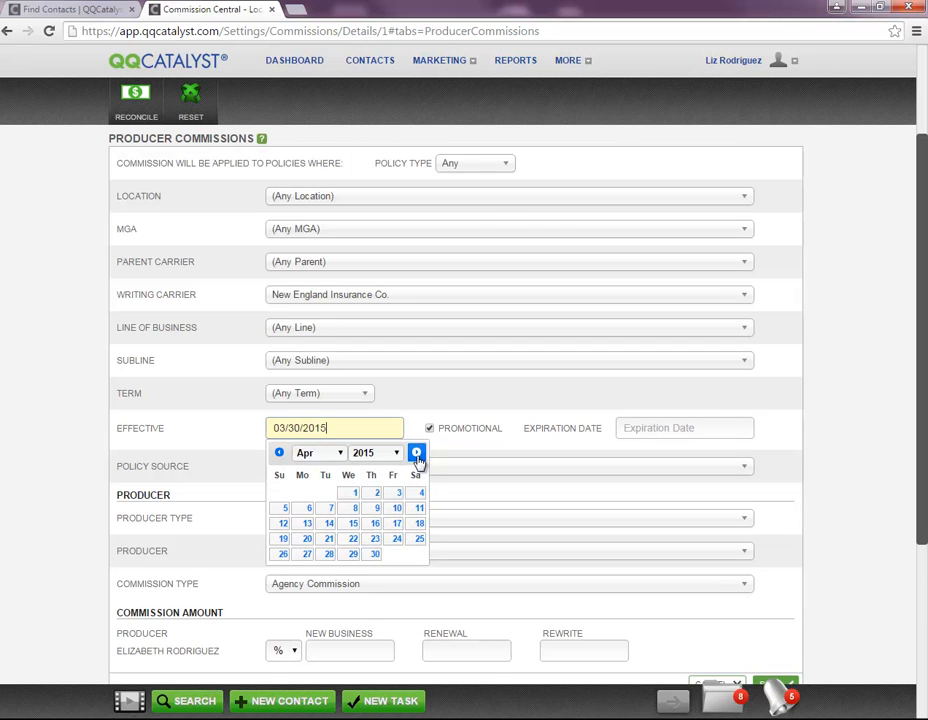
left_click(352, 494)
Set the promotional producer rule's expiration date to 04/30/2015.
left_click(655, 428)
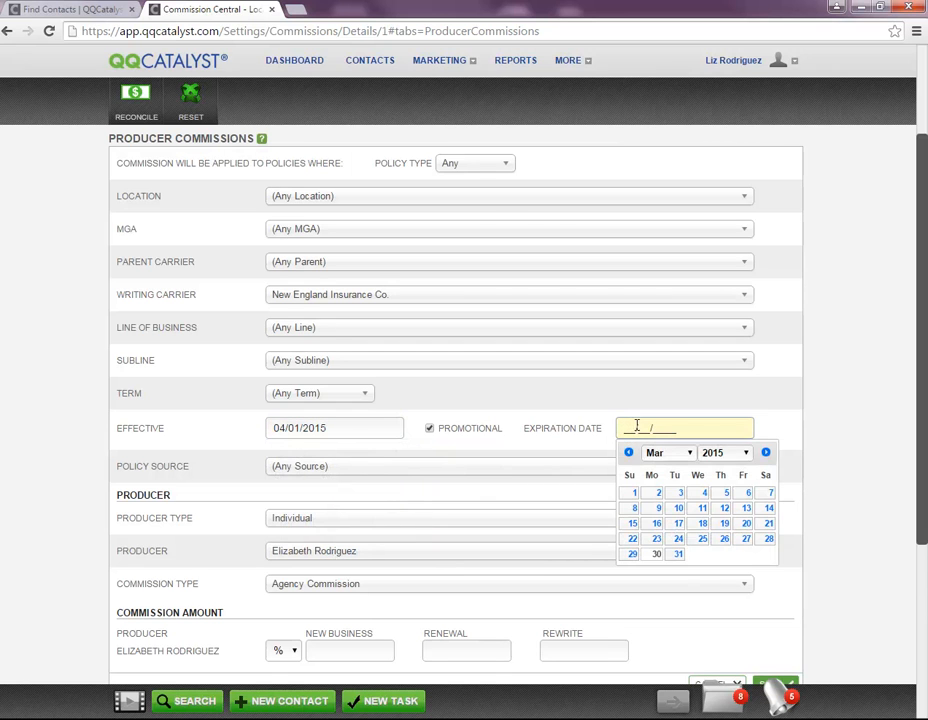
left_click(766, 452)
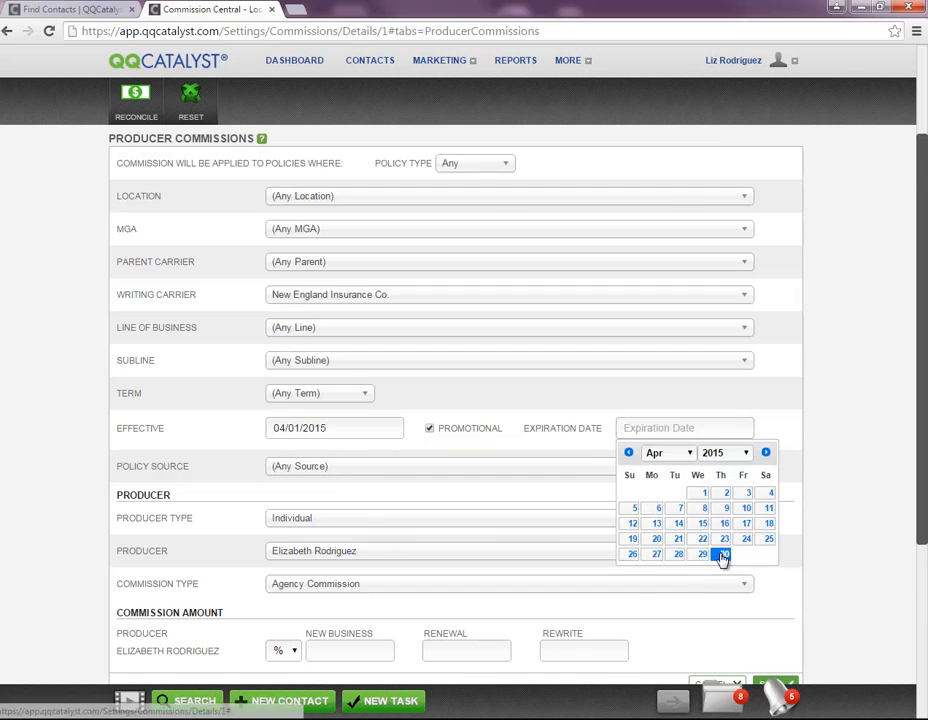
left_click(722, 555)
Set the producer's new business, renewal and rewrite commission to 70% and save the rule.
scroll(193, 524, "down", 1)
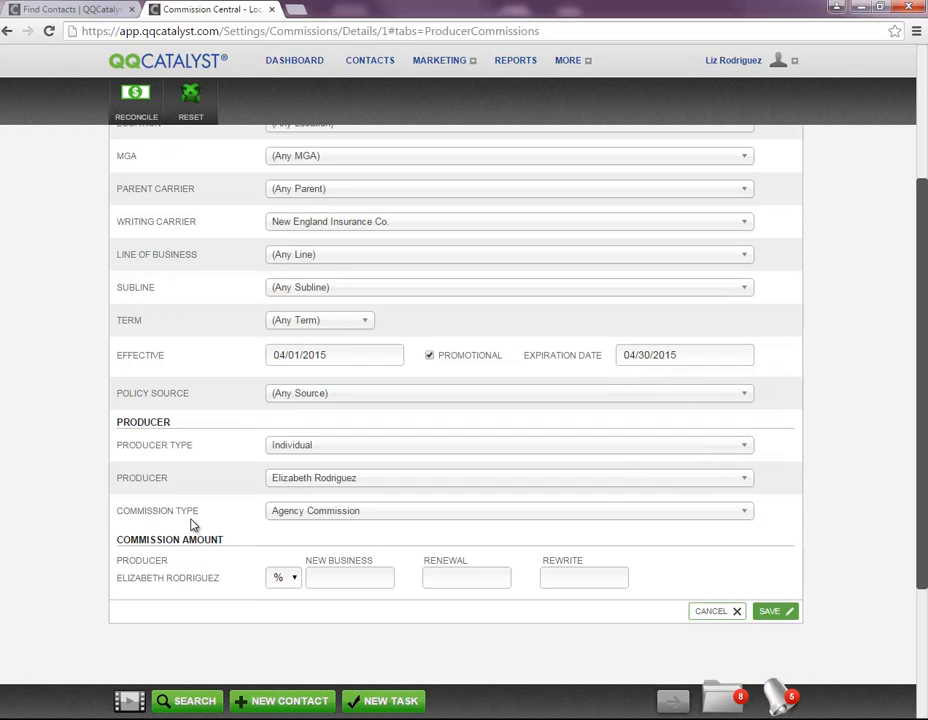
left_click(309, 579)
type("70")
key("Tab")
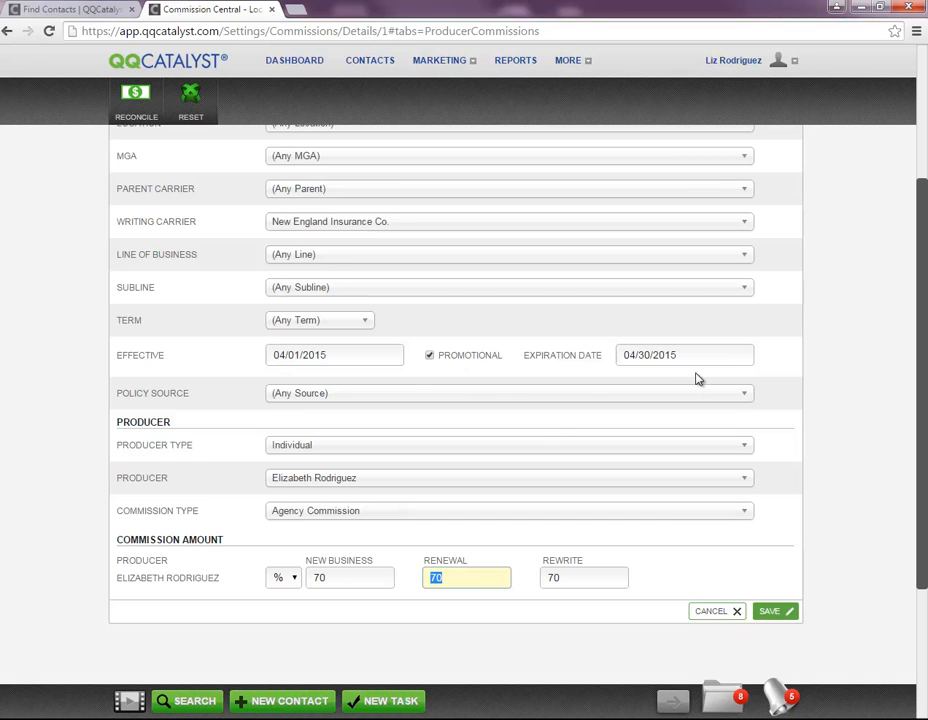
left_click(768, 612)
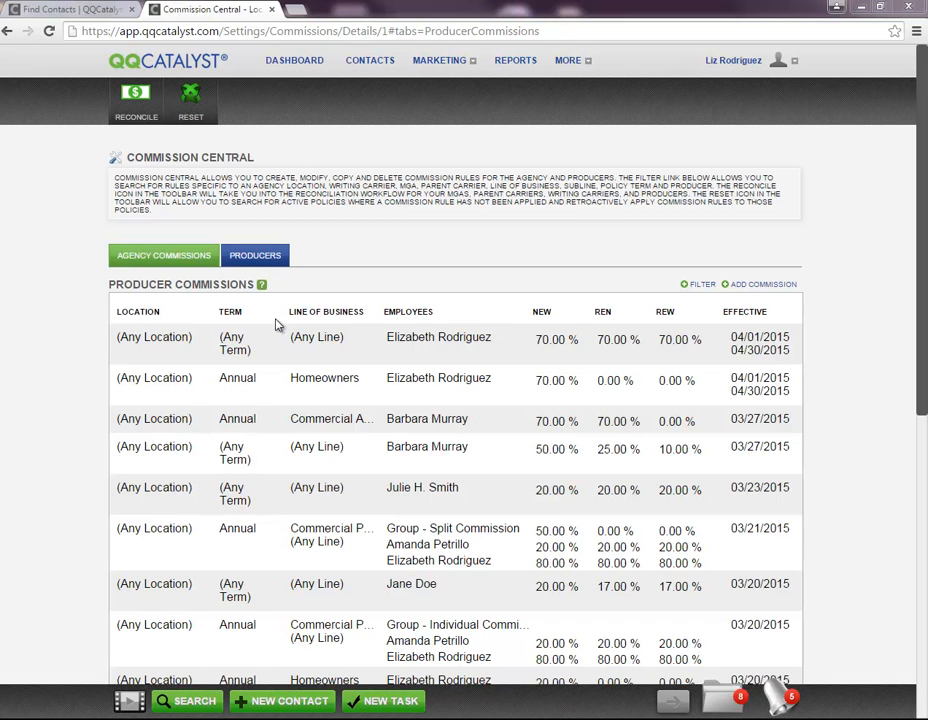
Copy the promotional any-line producer rule and turn off the promotional option in the copy.
left_click(215, 348)
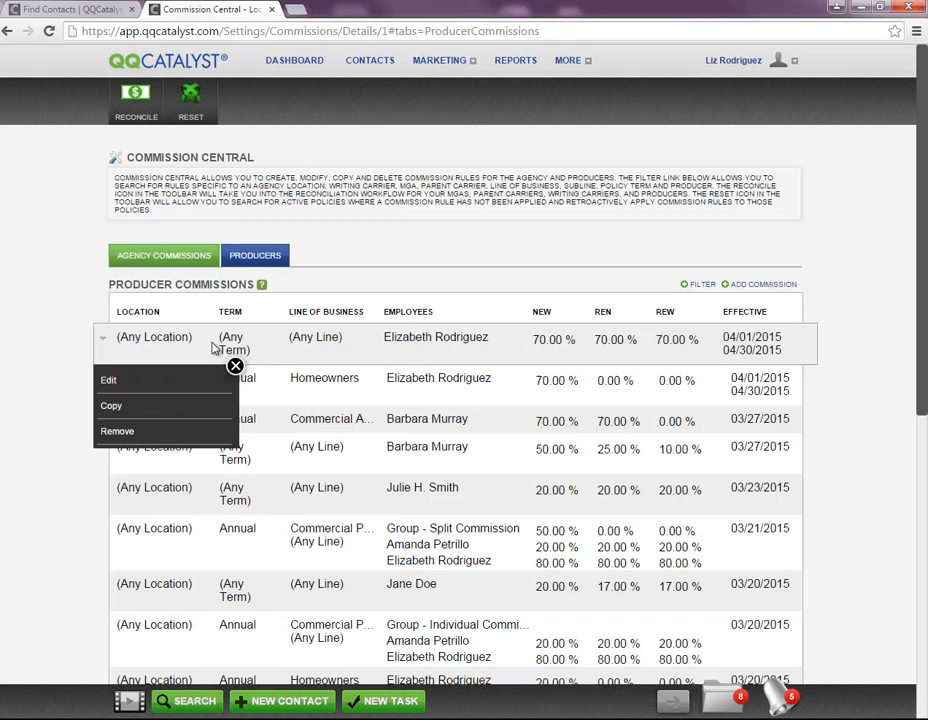
left_click(112, 407)
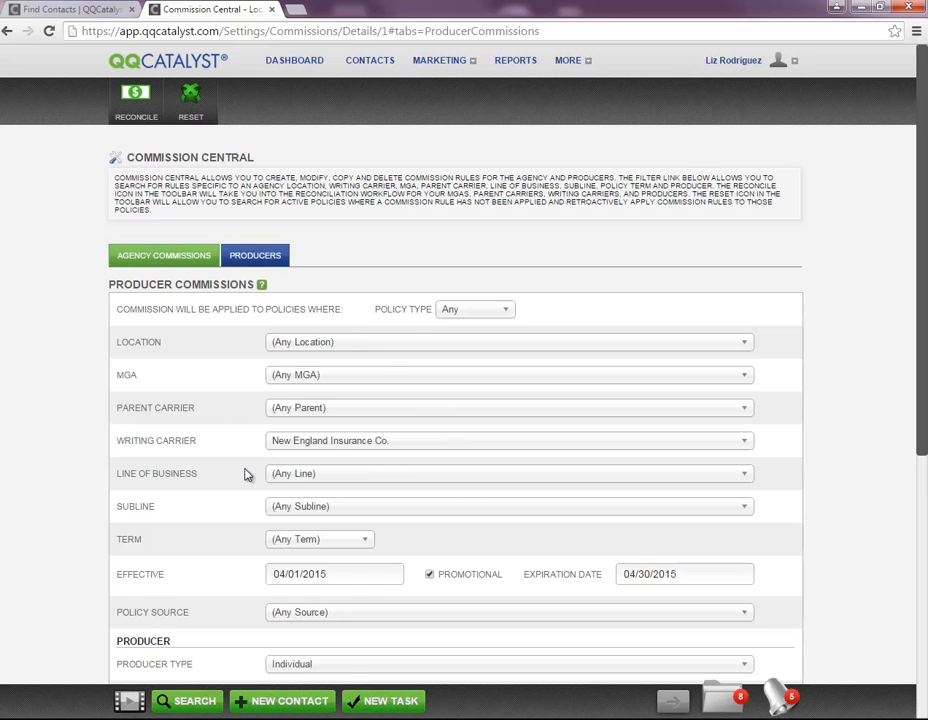
scroll(246, 474, "down", 3)
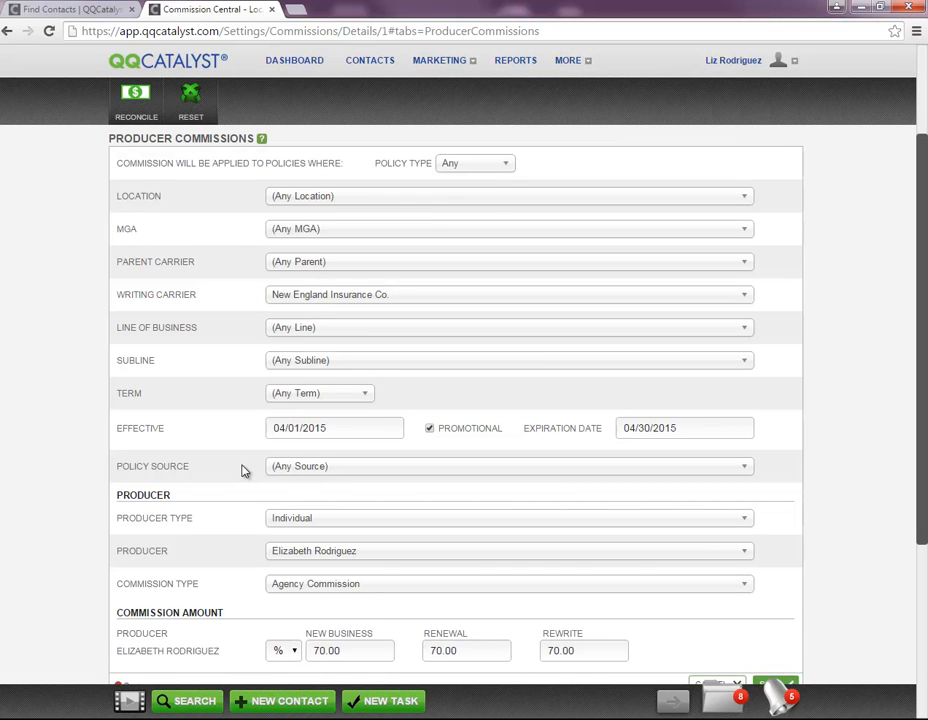
left_click(430, 430)
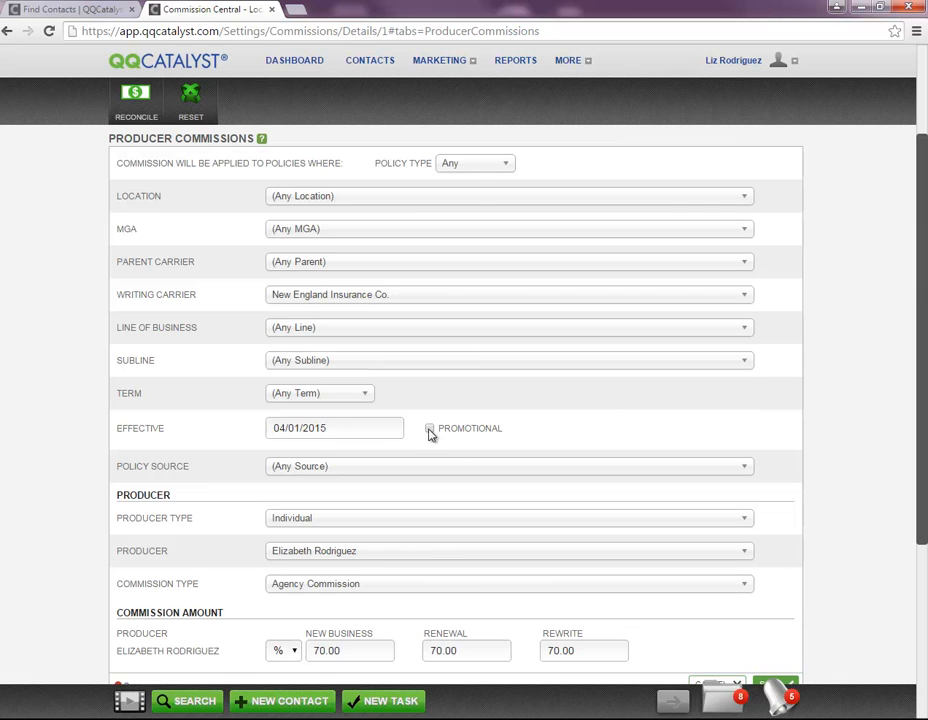
left_click(372, 467)
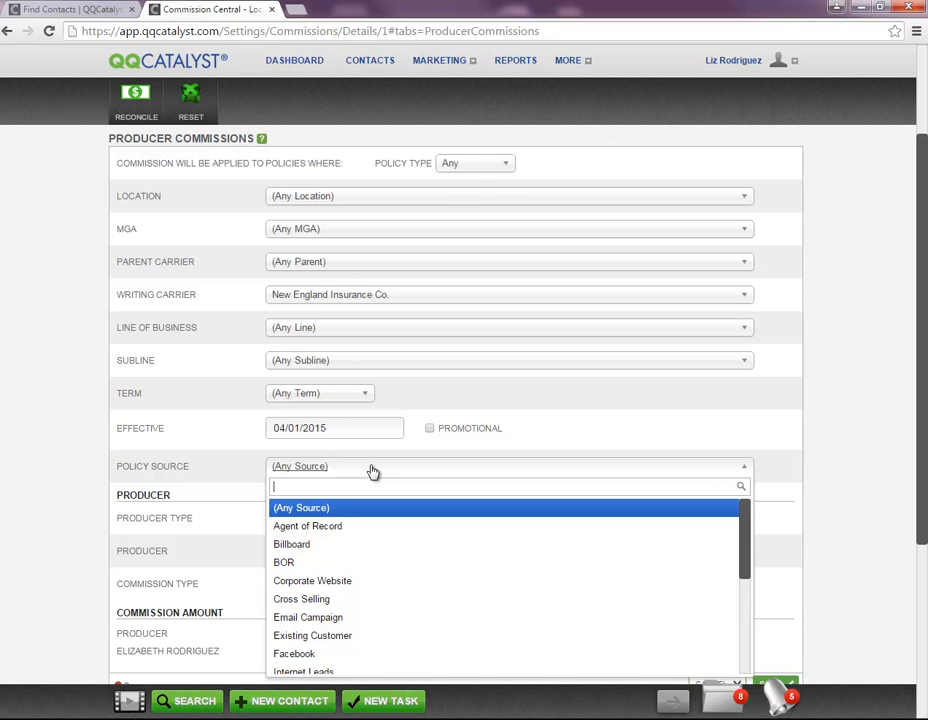
left_click(365, 477)
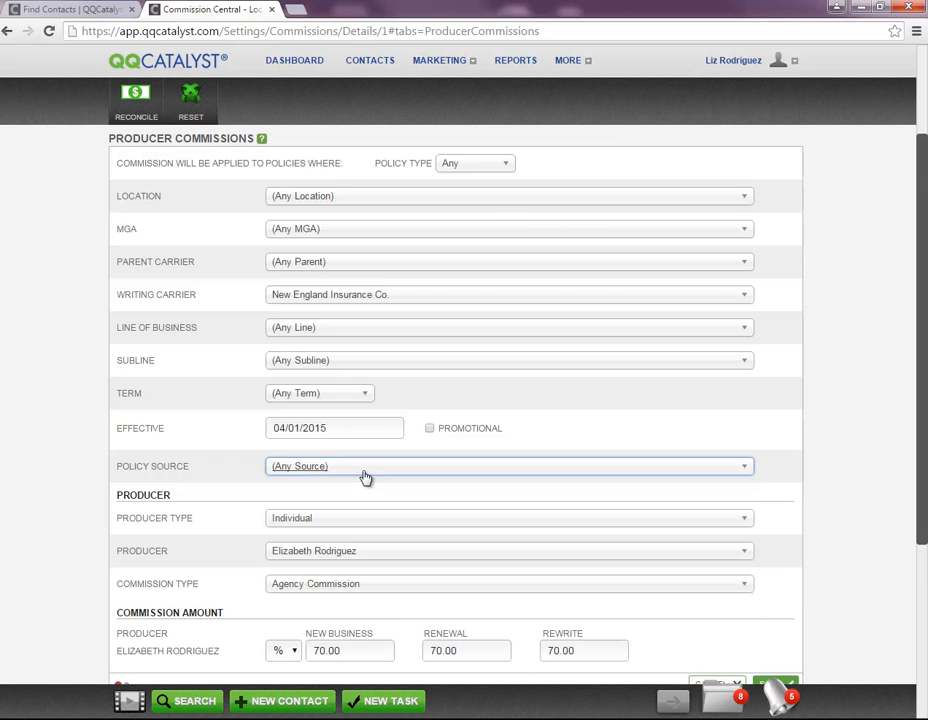
Change the copied rule's producer type to Group - Individual Commission and add a second producer.
scroll(224, 549, "down", 2)
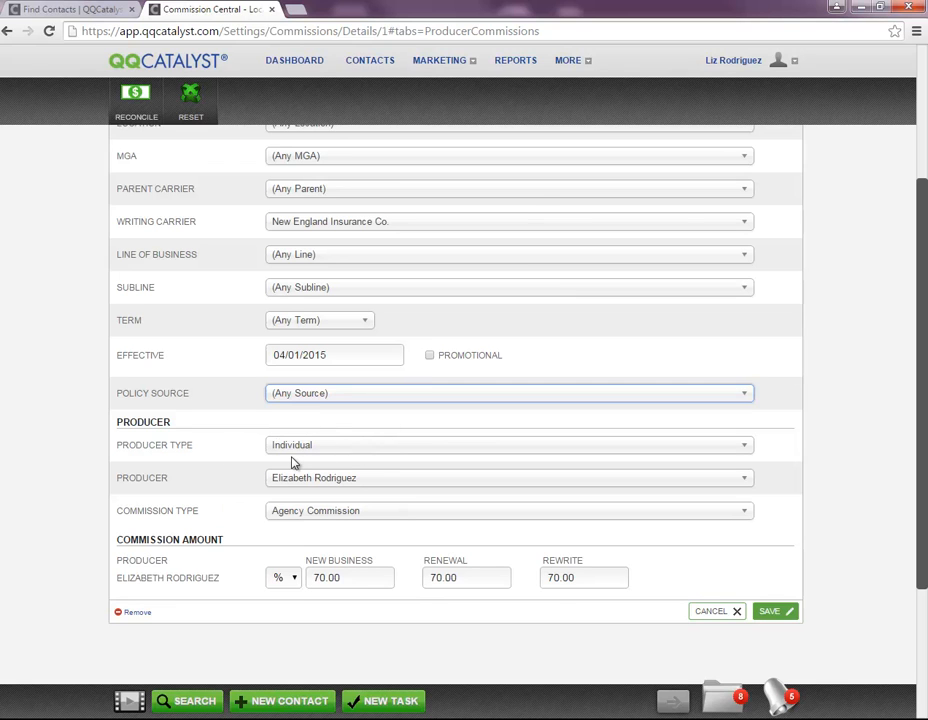
left_click(370, 447)
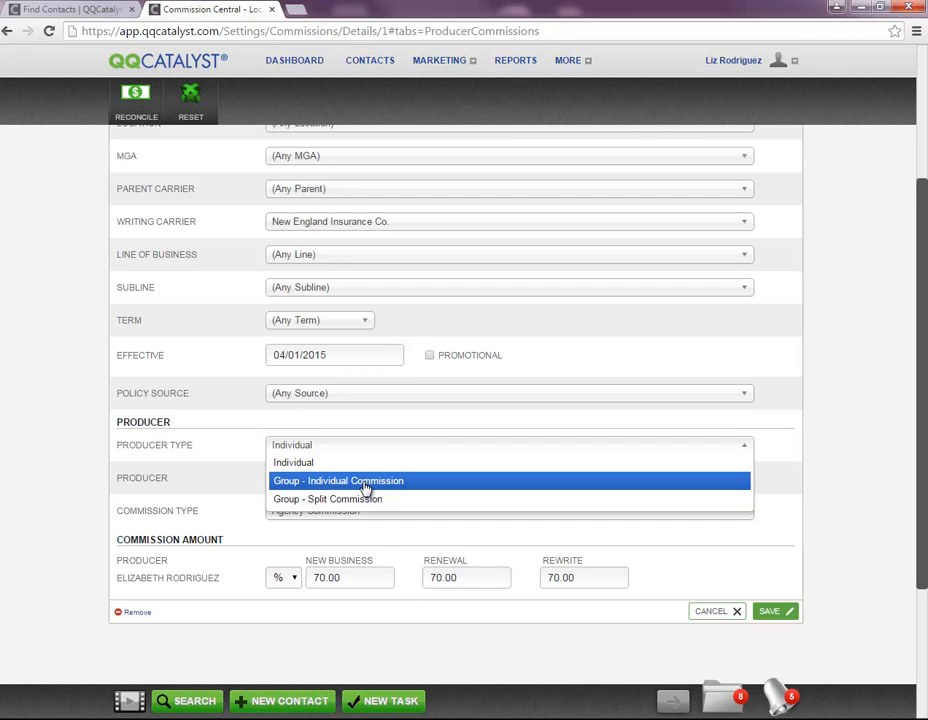
left_click(366, 482)
left_click(439, 476)
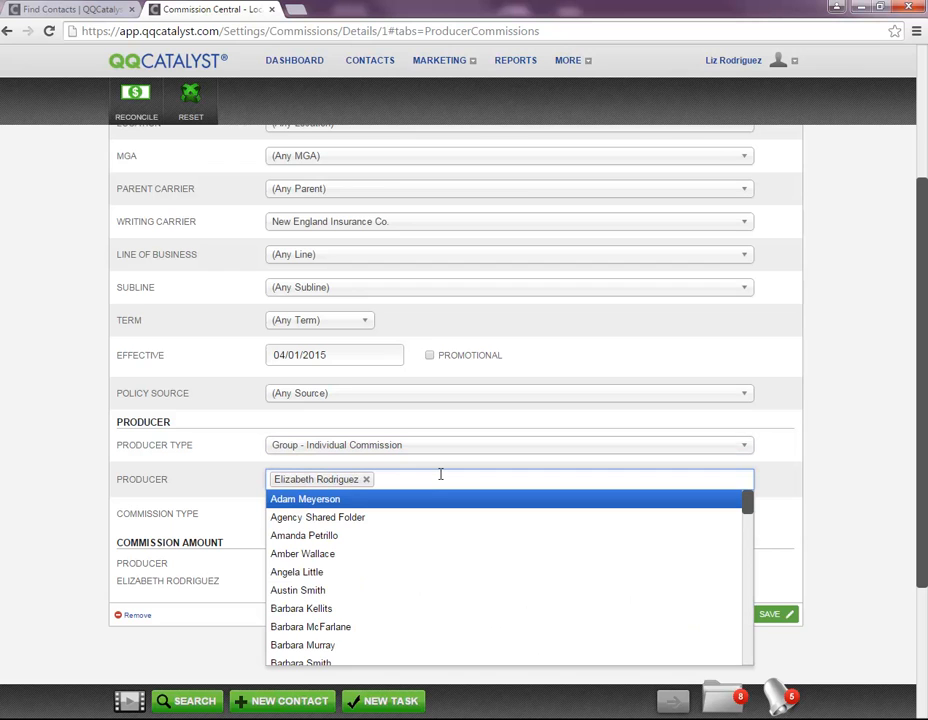
type("pe")
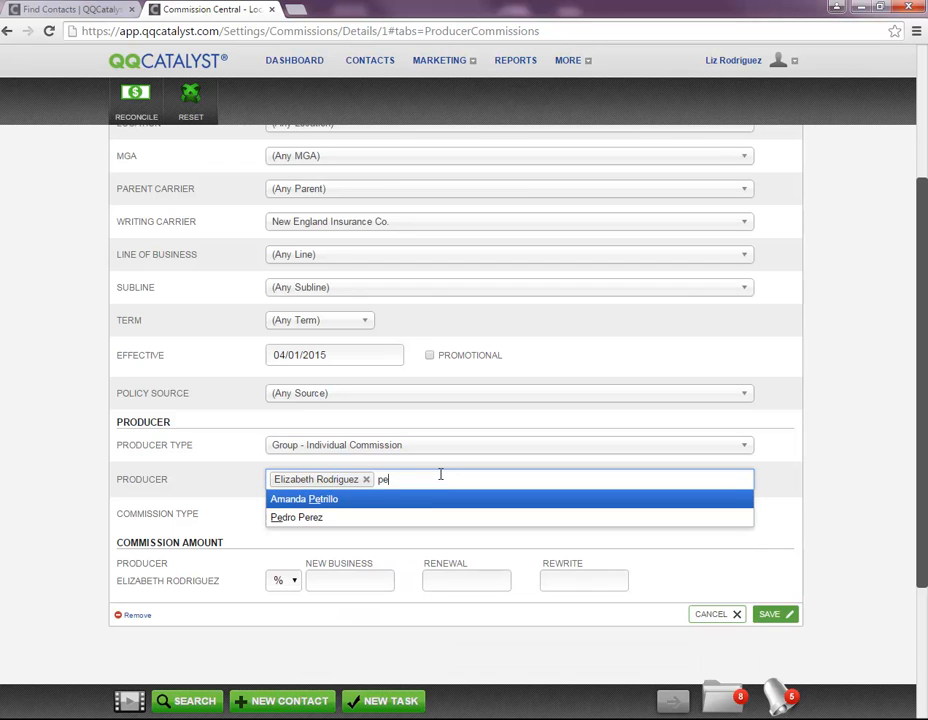
key("Down")
key("Return")
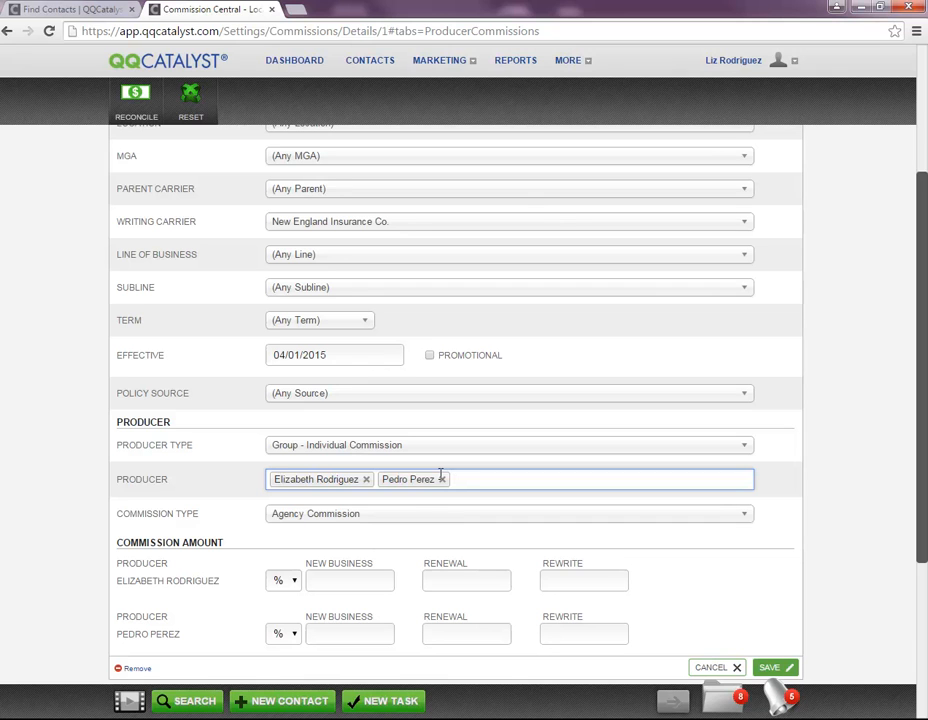
left_click(367, 516)
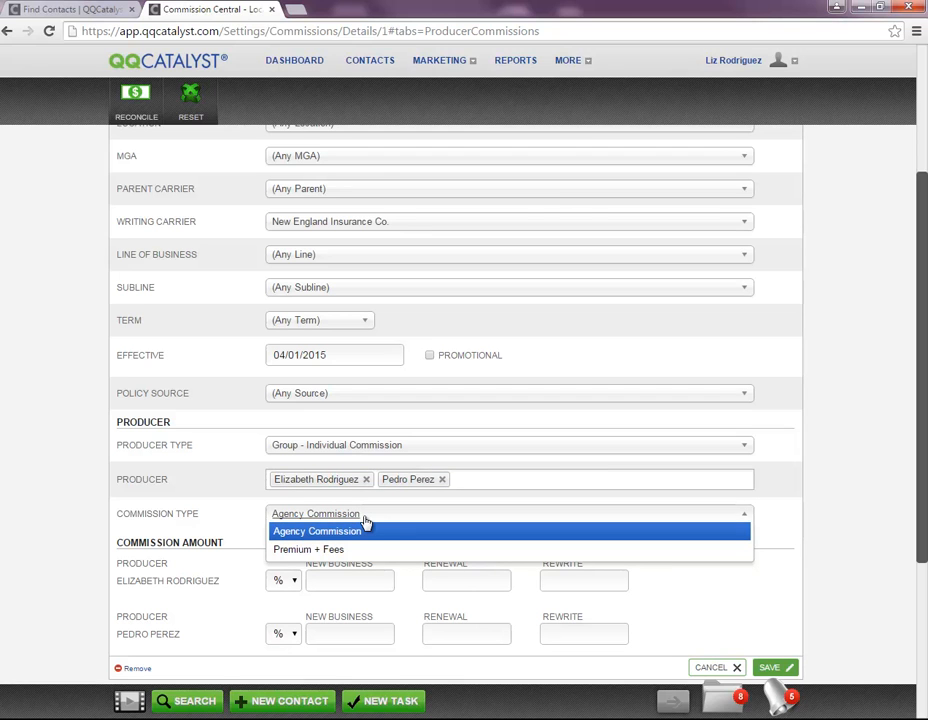
left_click(366, 522)
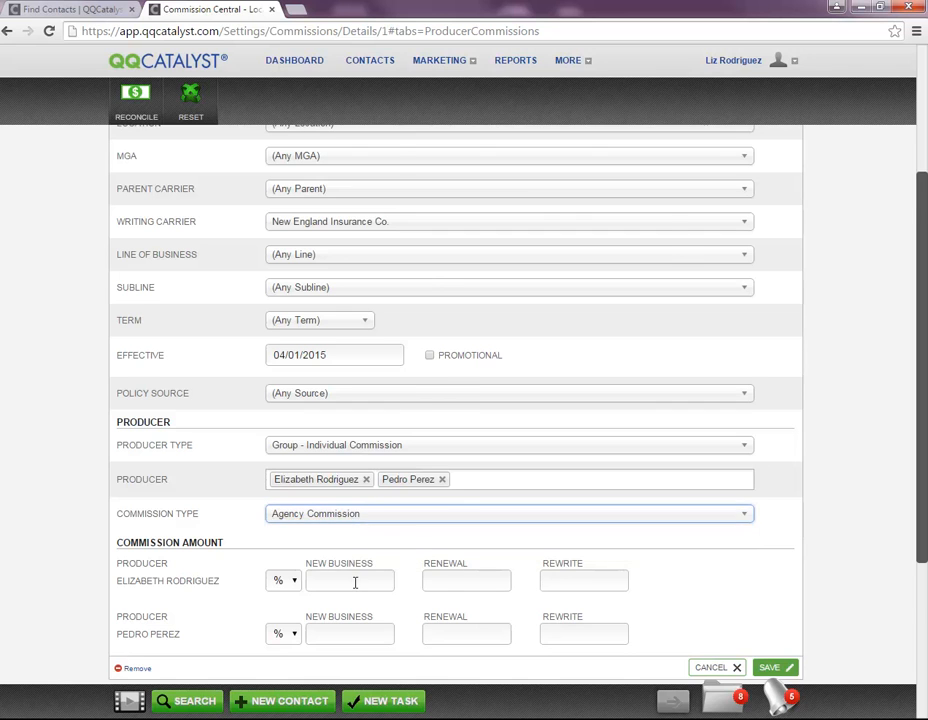
Set the first producer's new business, renewal and rewrite commission to 25% each.
scroll(356, 585, "down", 2)
left_click(315, 507)
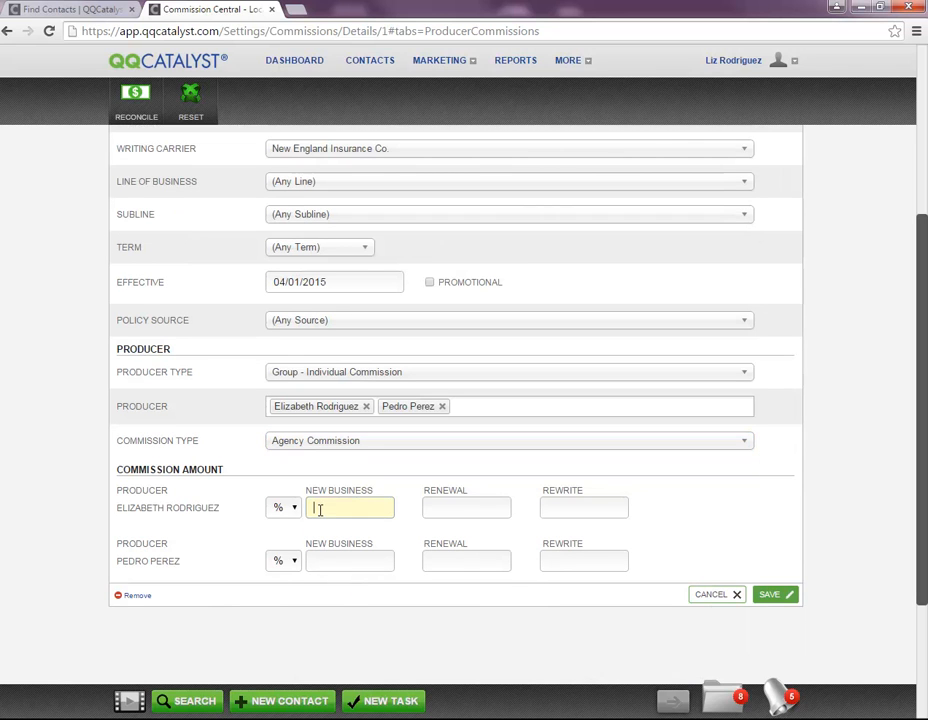
left_click(334, 561)
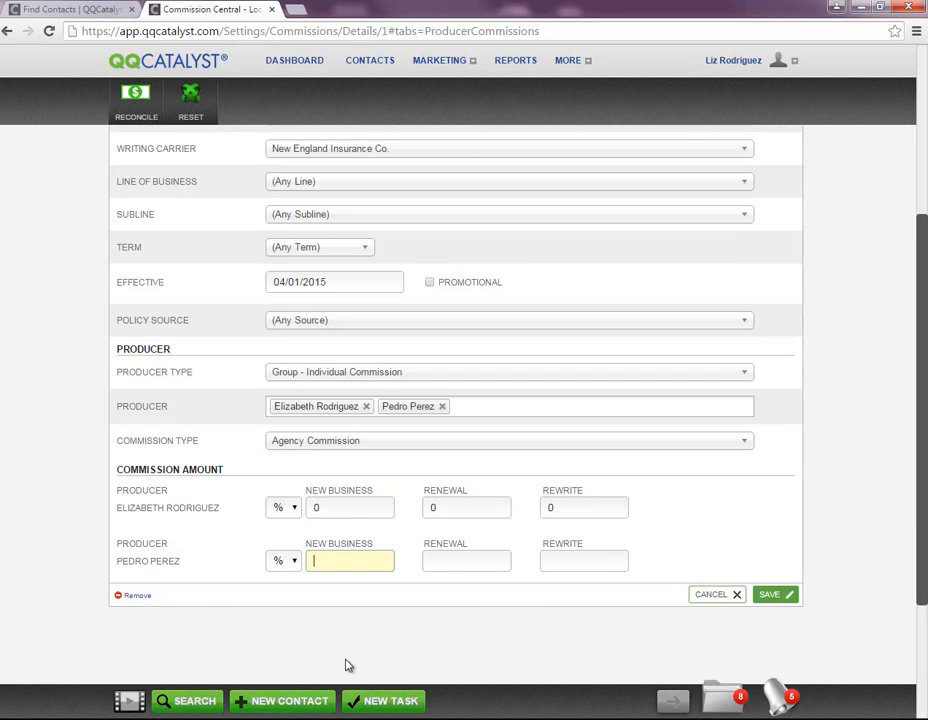
left_click(334, 505)
left_click_drag(334, 505, 304, 505)
type("5")
key("BackSpace")
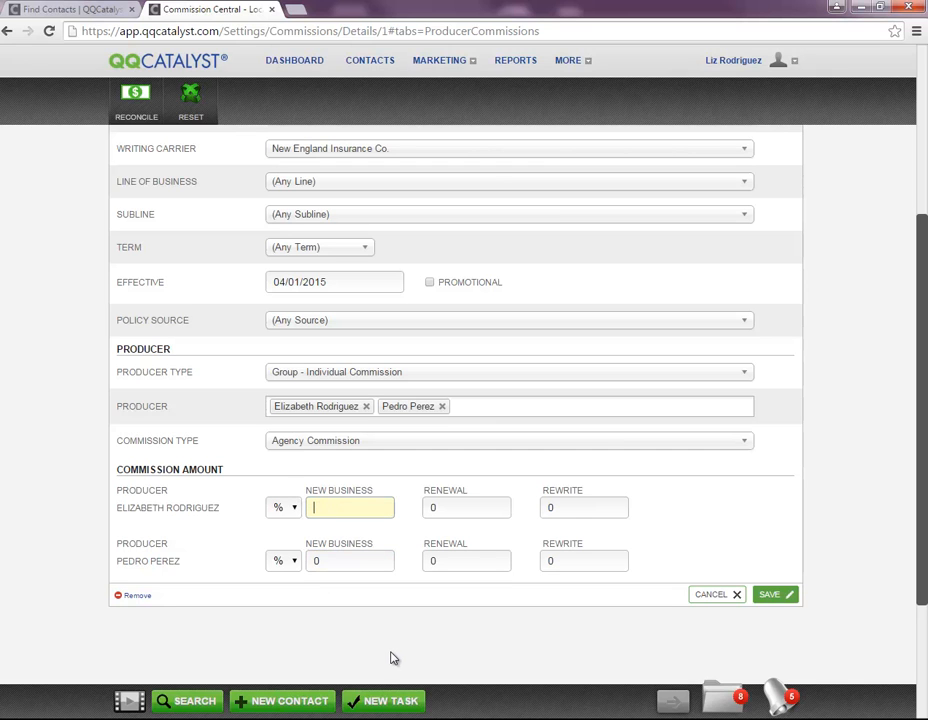
type("25")
key("Tab")
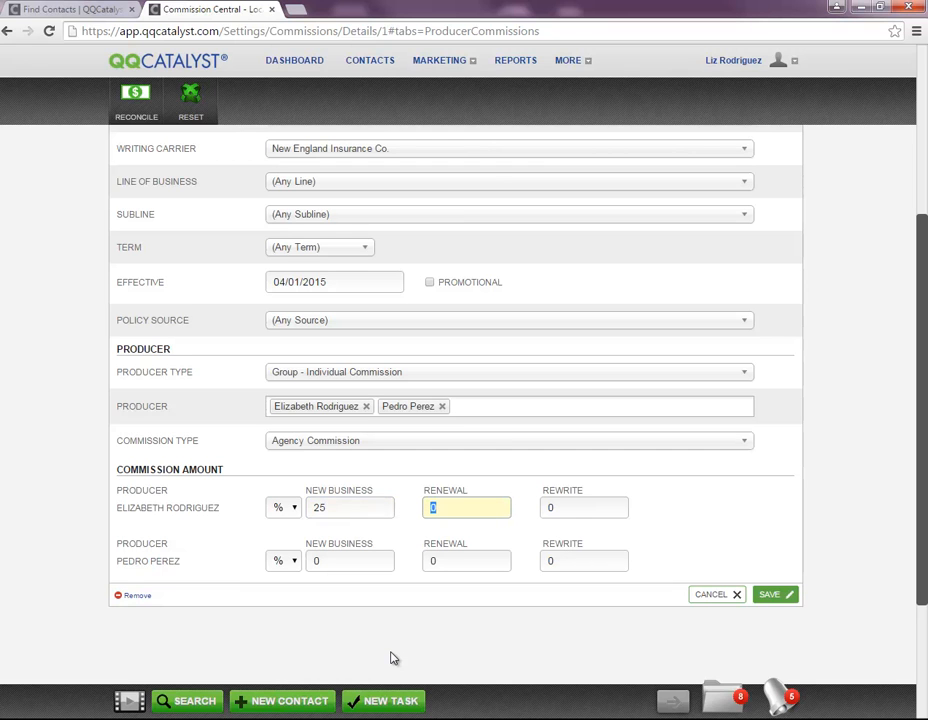
type("25")
left_click(281, 509)
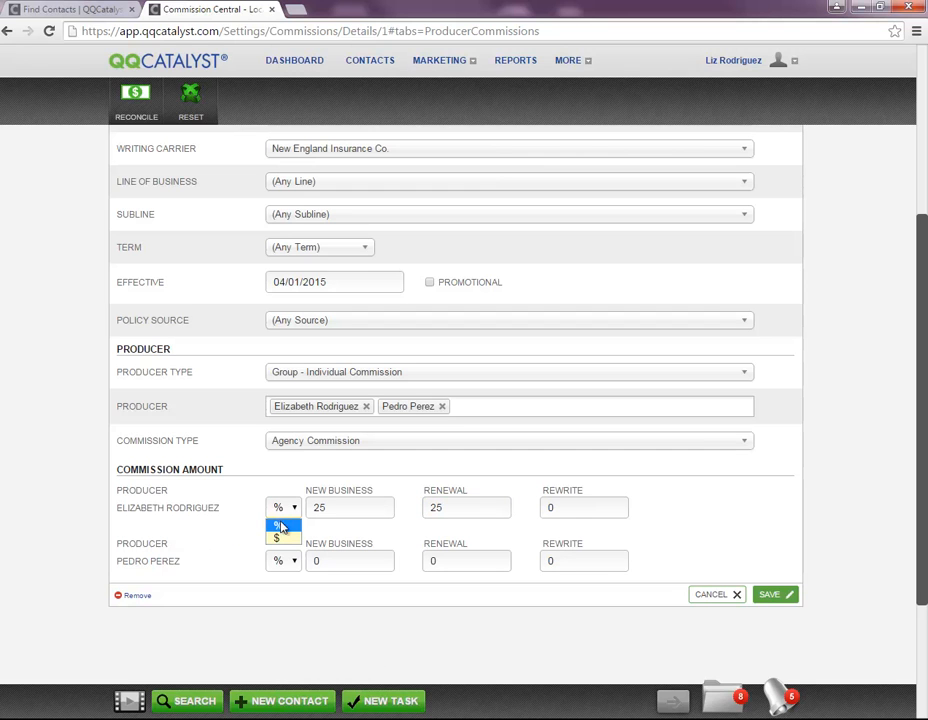
left_click(352, 507)
left_click(587, 507)
left_click_drag(585, 504, 524, 507)
type("25")
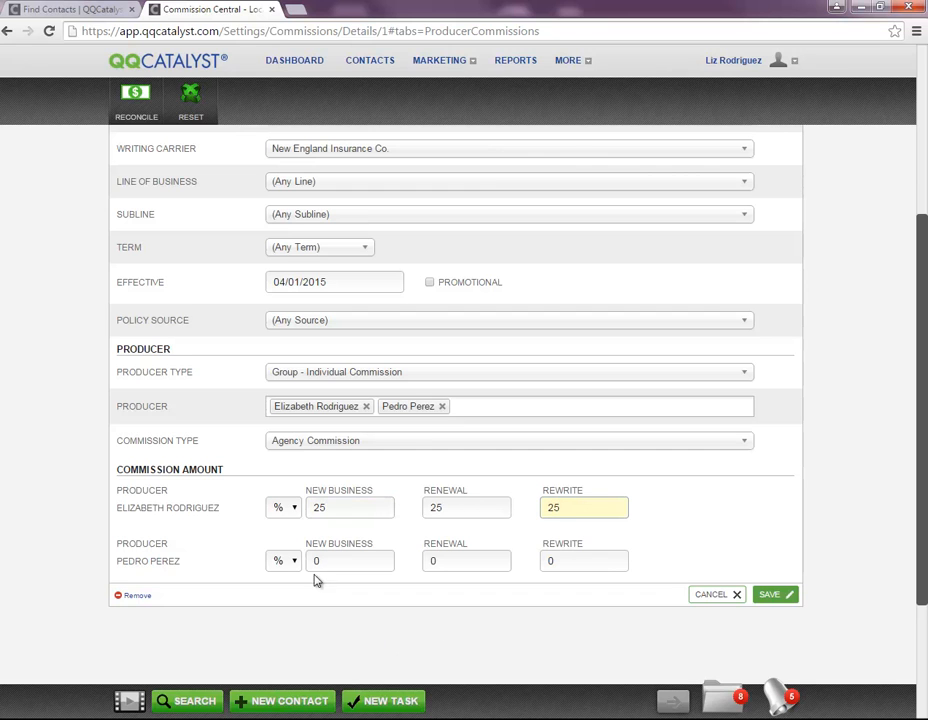
Set the second producer's new business, renewal and rewrite commission to 25% each and save the rule.
left_click_drag(322, 563, 286, 567)
type("25")
key("Tab")
type("25")
key("Tab")
type("25")
left_click(769, 595)
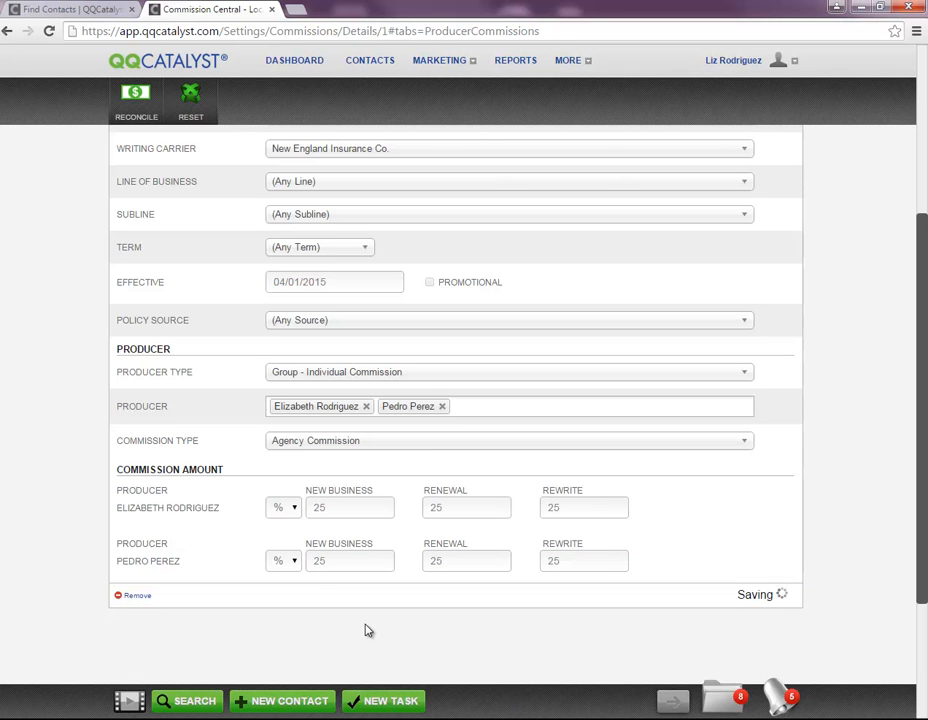
Copy the group individual commission rule effective 04/01/2015 and set the copy's line of business to Worker's Compensation.
scroll(370, 636, "up", 3)
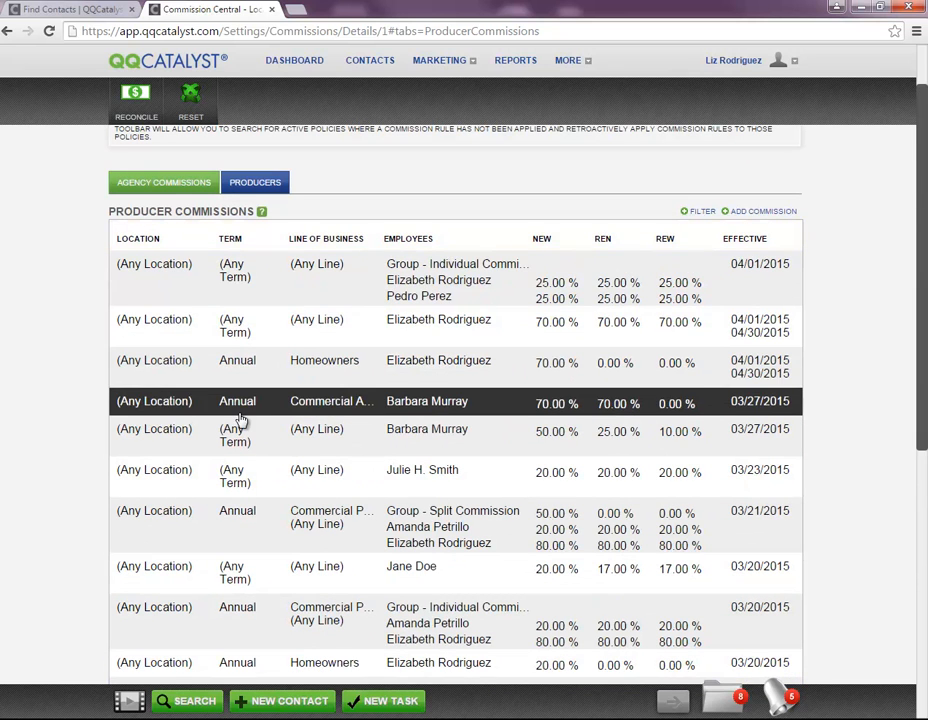
left_click(408, 291)
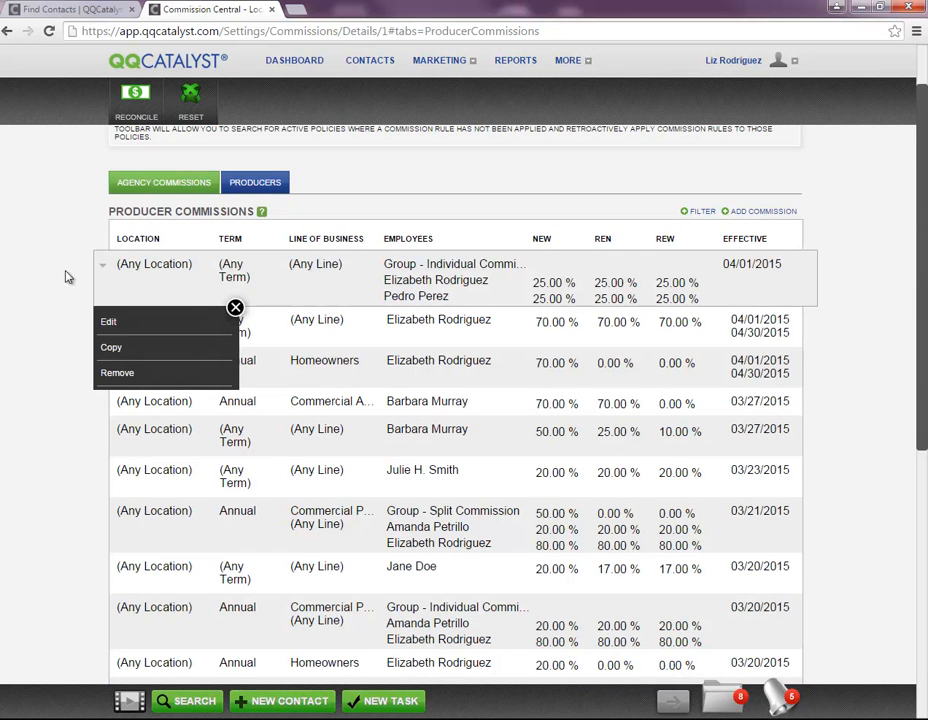
left_click(114, 350)
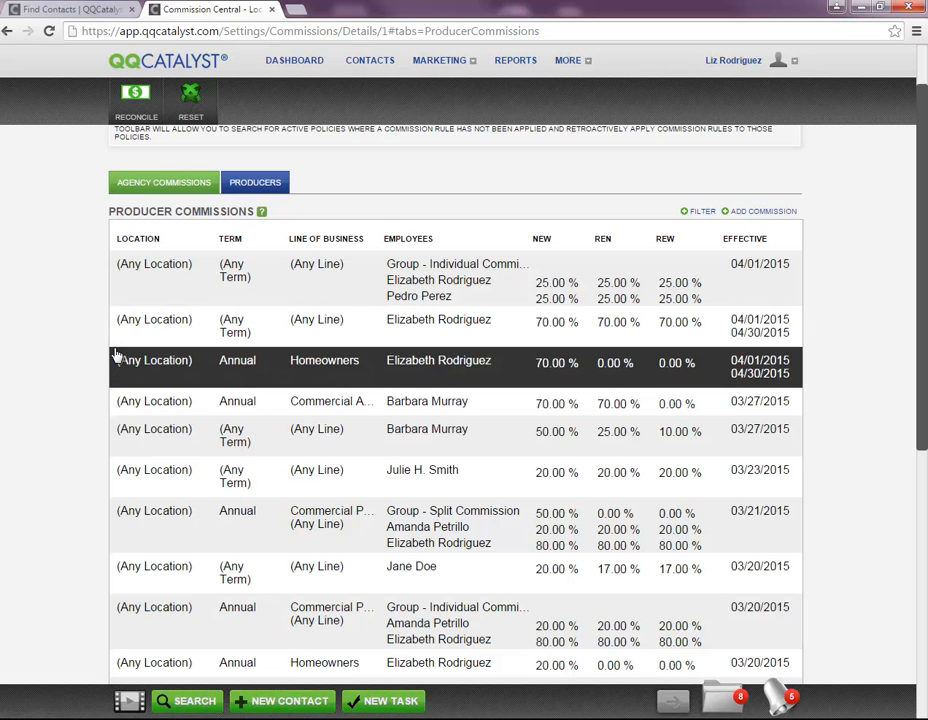
scroll(184, 567, "down", 1)
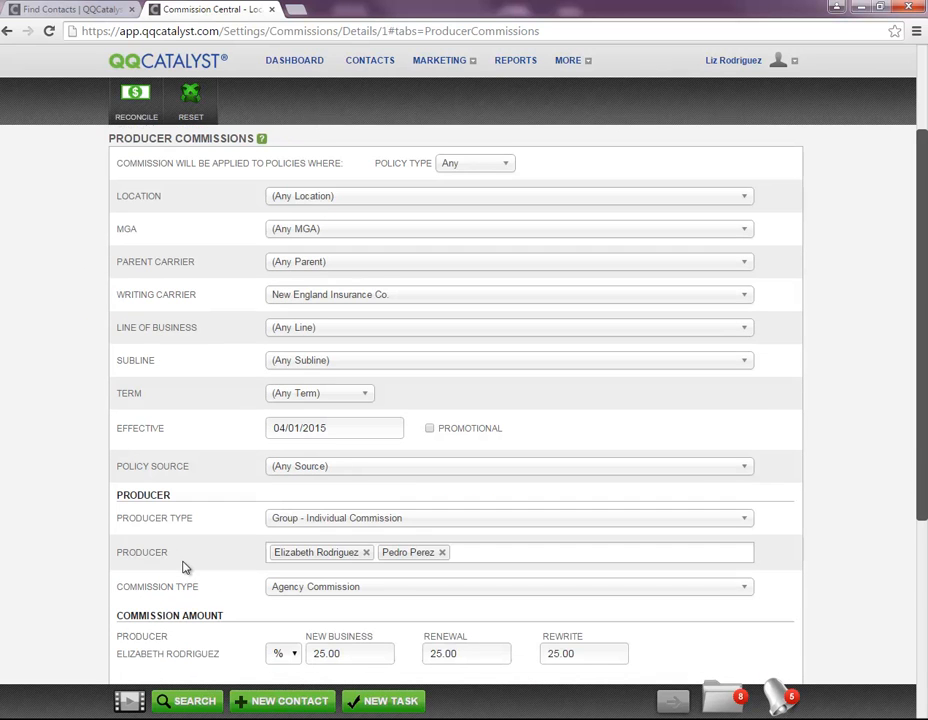
left_click(302, 330)
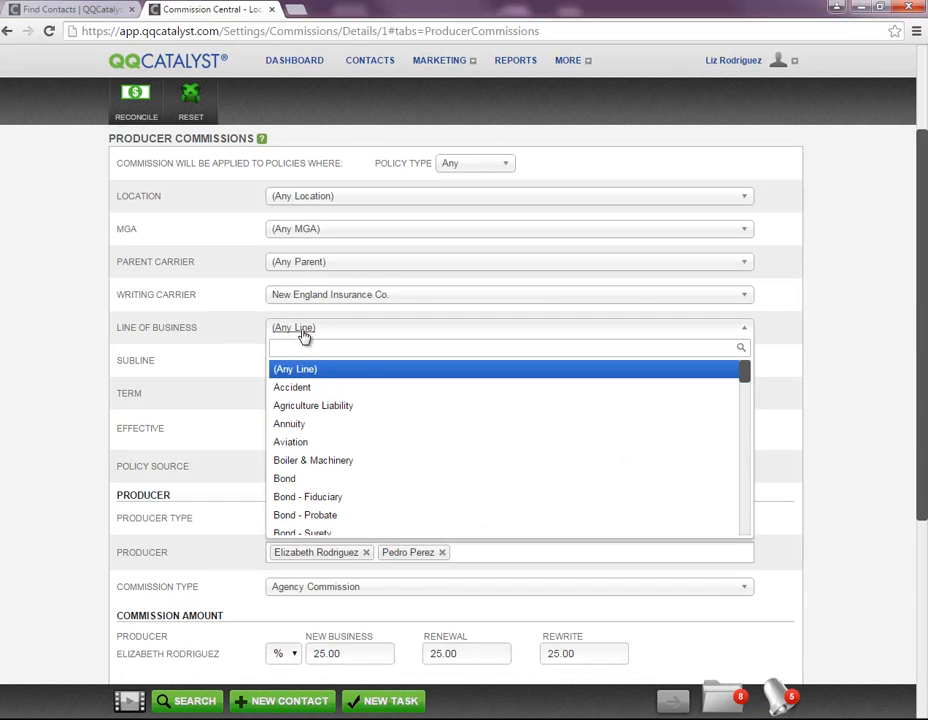
type("work")
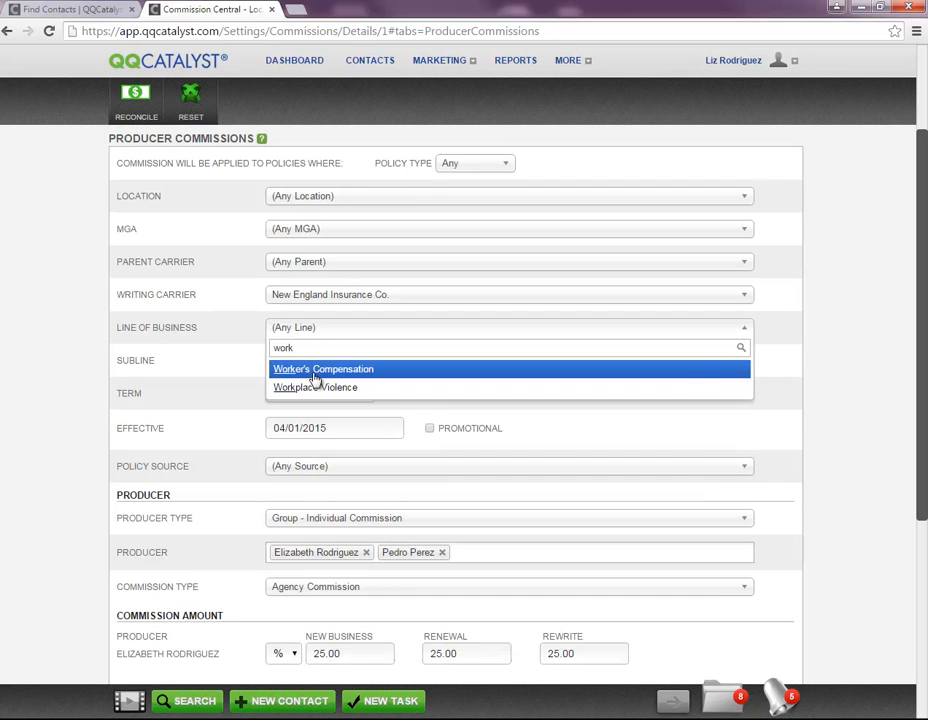
left_click(313, 372)
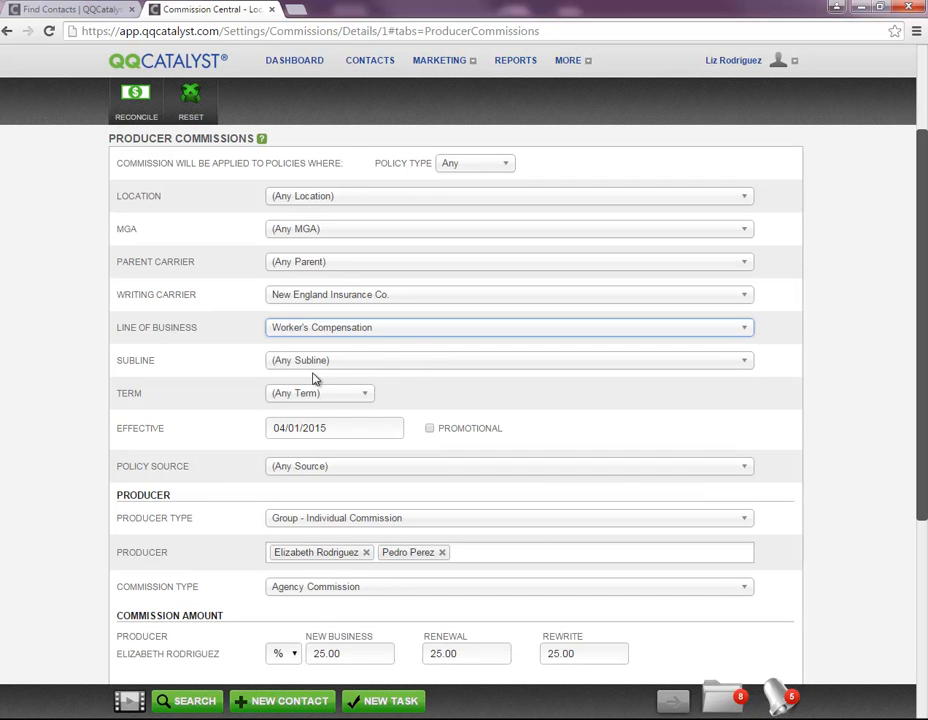
Change the Worker's Compensation rule's producer type to Group - Split Commission.
left_click(414, 519)
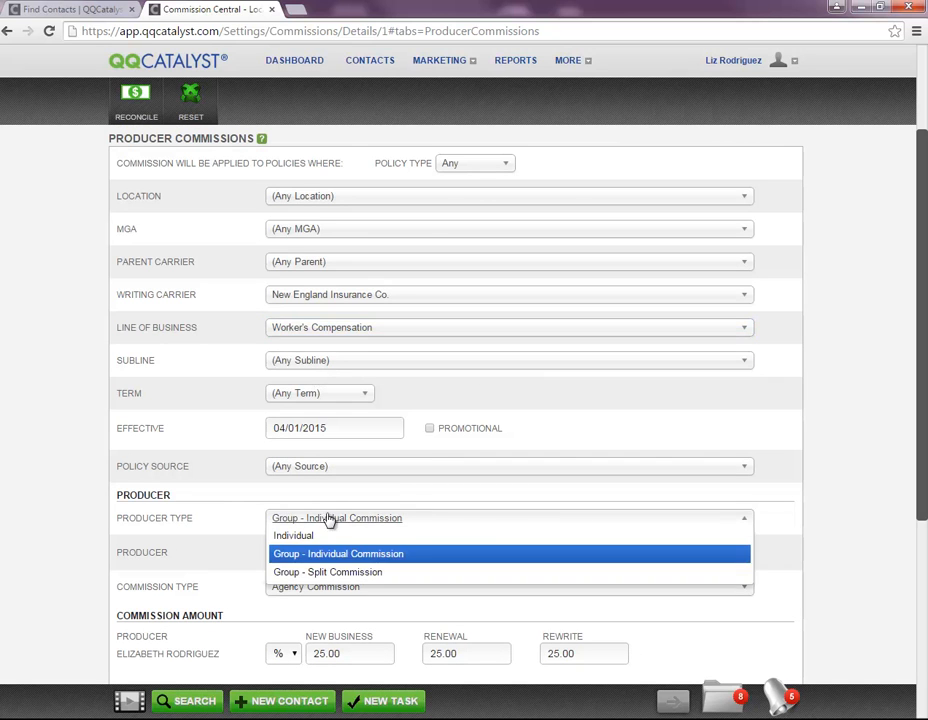
left_click(310, 577)
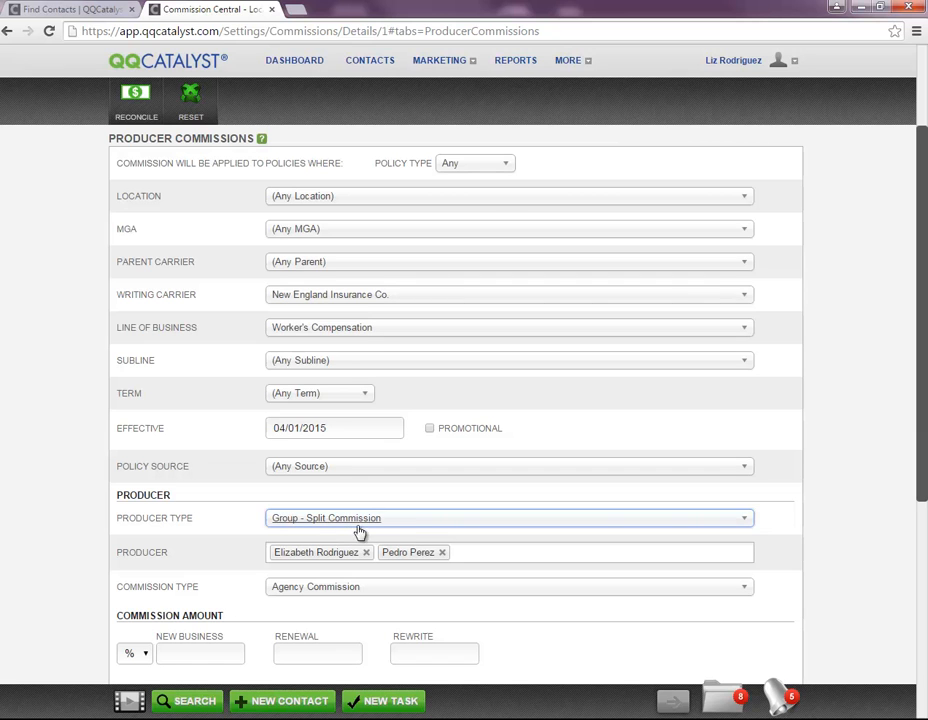
scroll(400, 533, "down", 1)
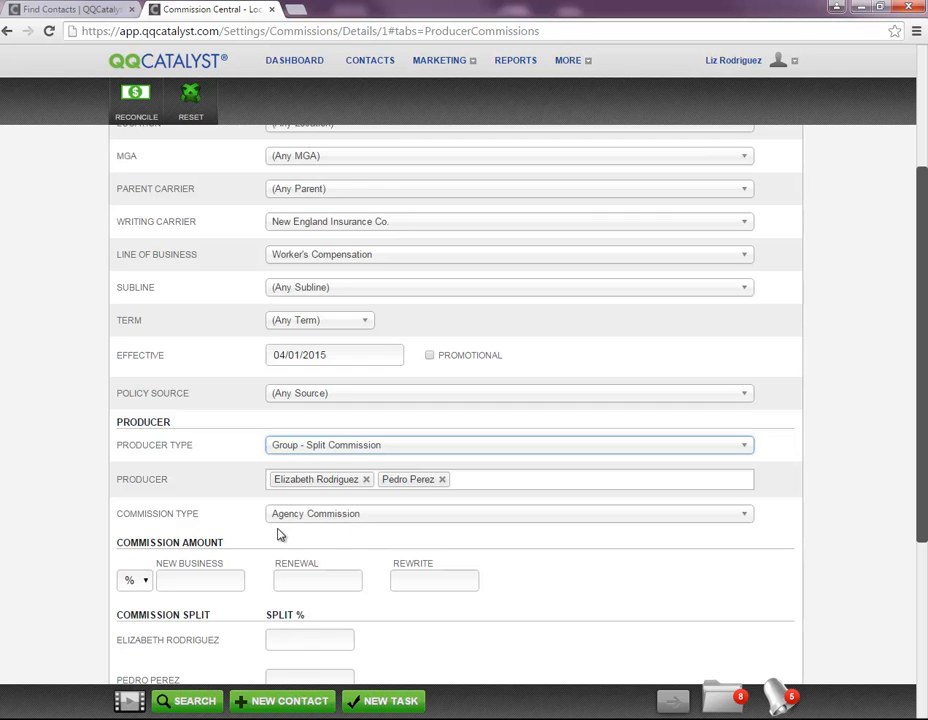
Set the Worker's Compensation rule's new business, renewal and rewrite commission amounts to 50% each.
scroll(356, 536, "down", 1)
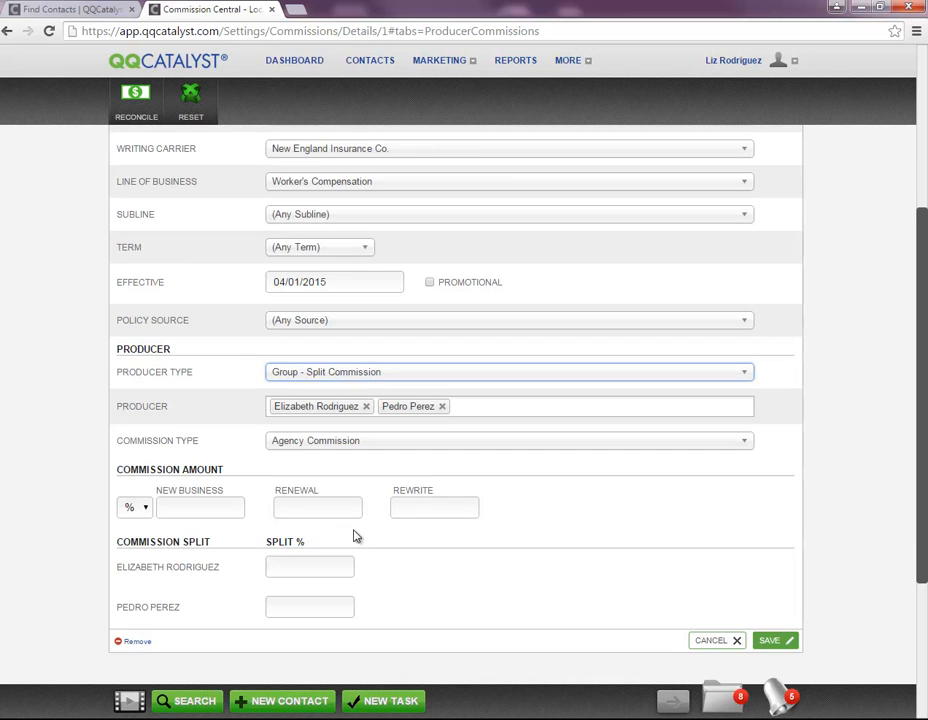
left_click(180, 507)
left_click(140, 514)
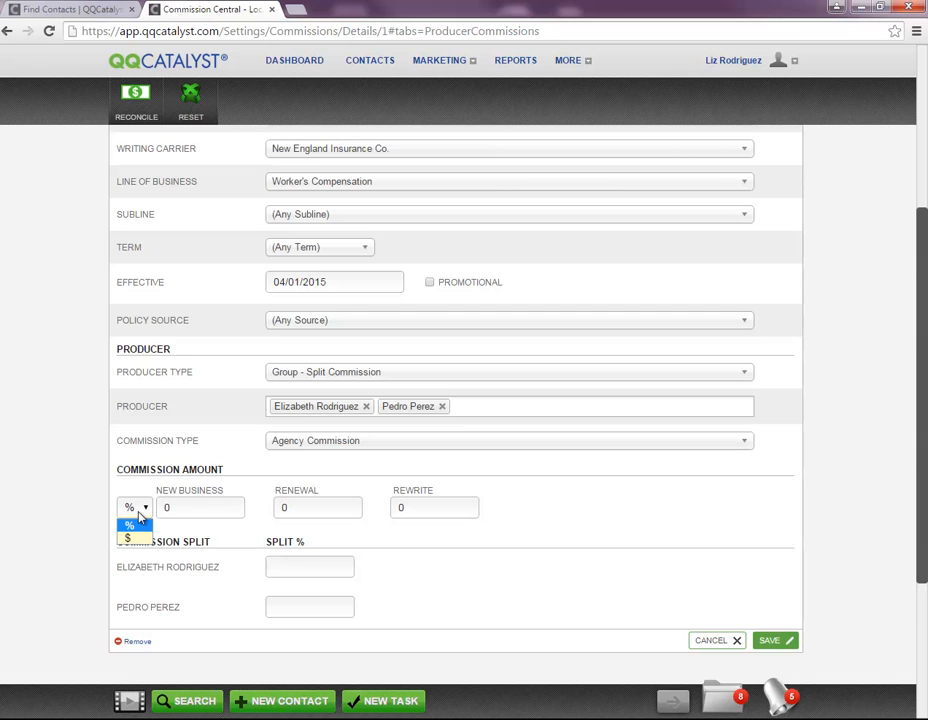
left_click(140, 524)
left_click(190, 507)
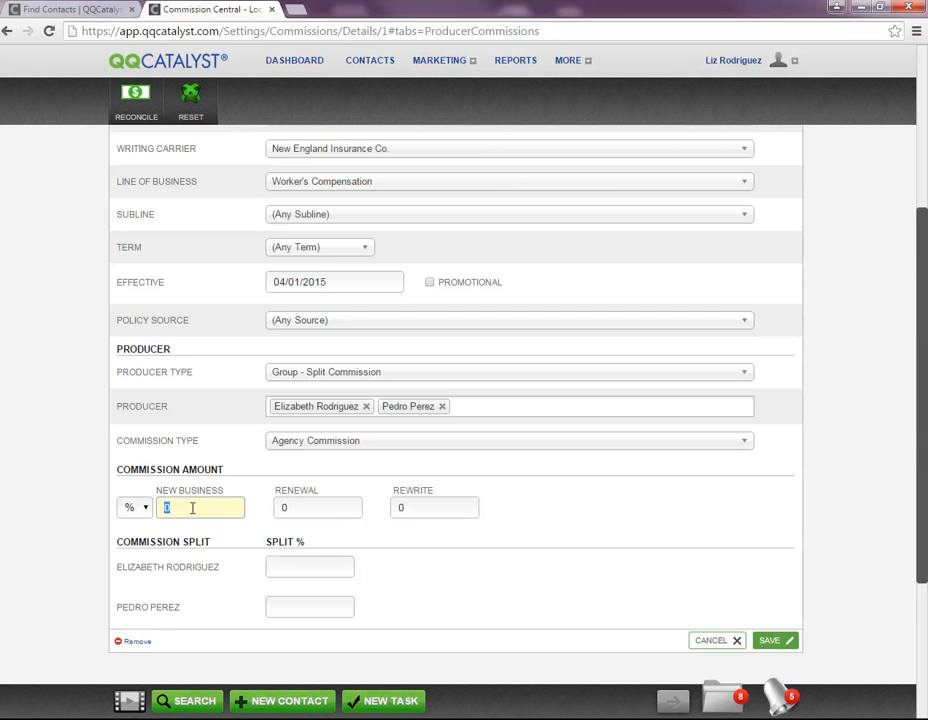
type("50")
key("Tab")
type("50")
key("Tab")
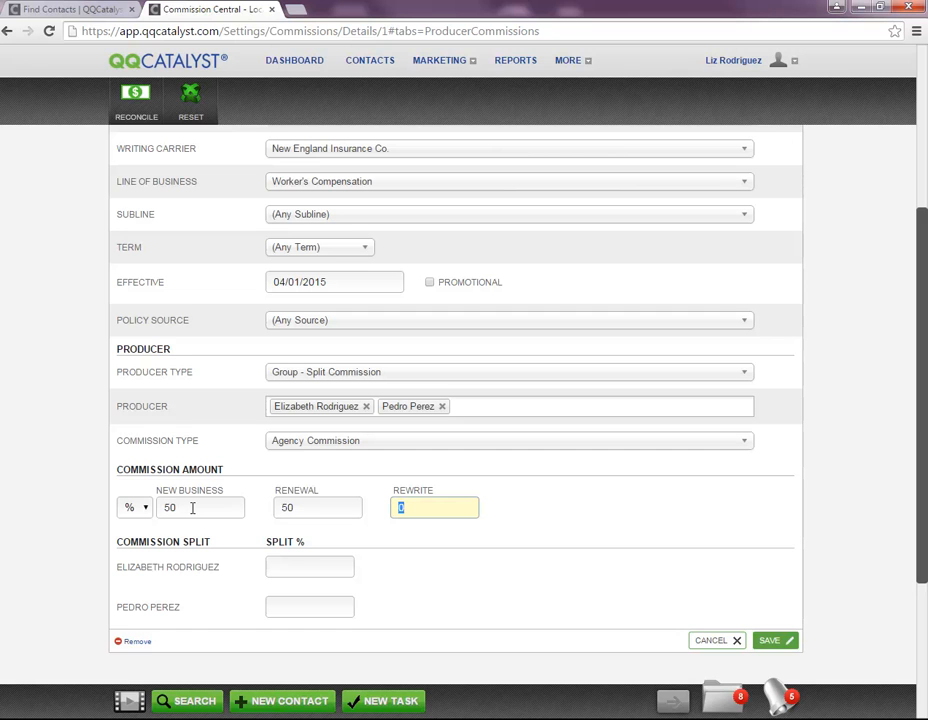
type("50")
Set the commission split to 25% for each of the two producers and save the rule.
left_click(295, 566)
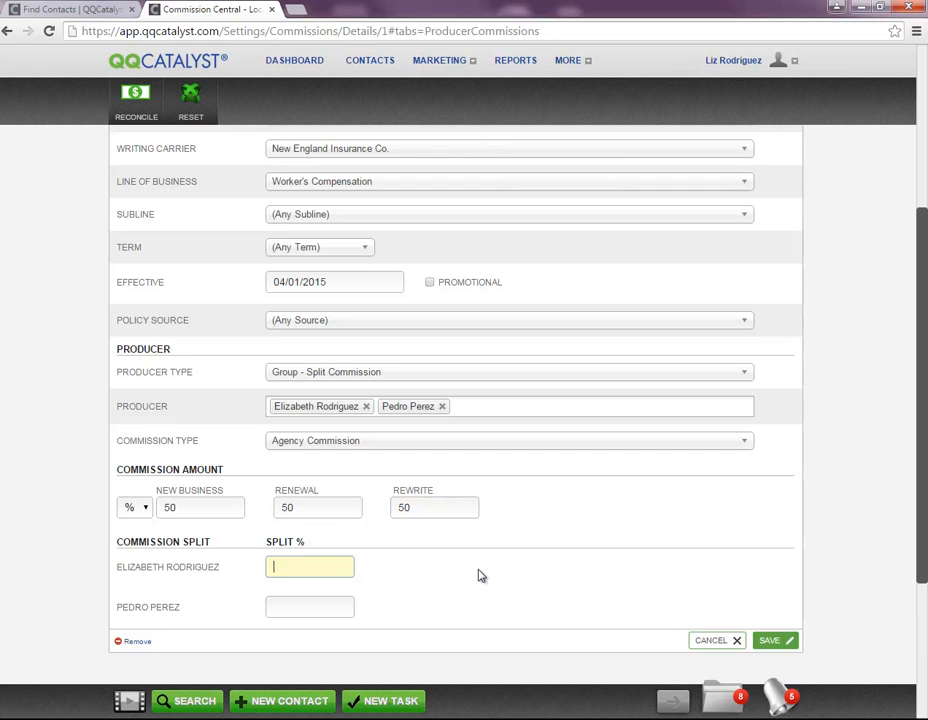
type("25")
key("Tab")
type("25")
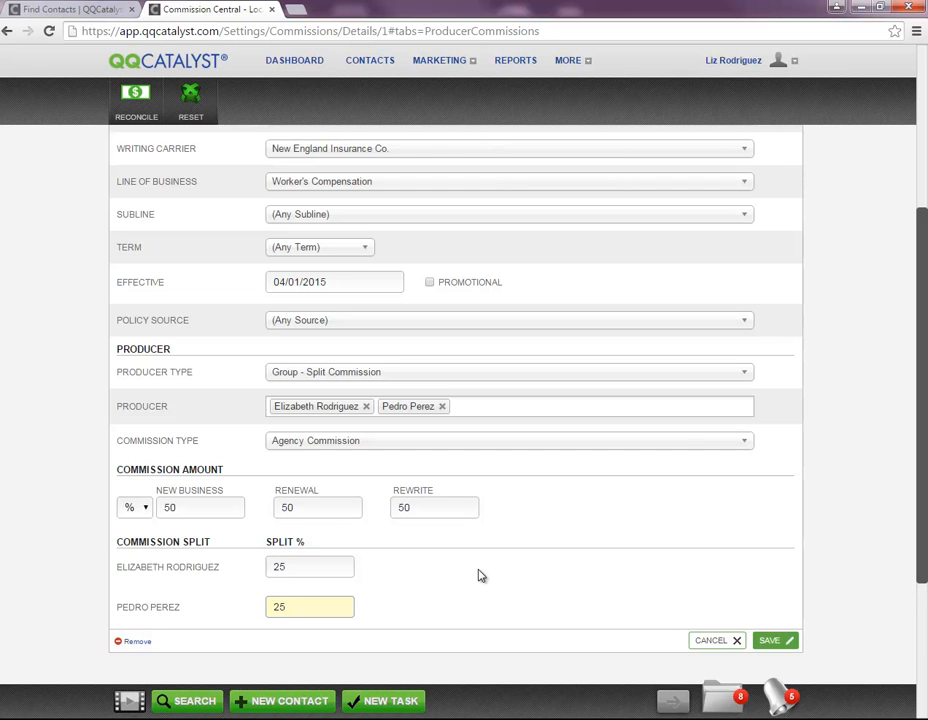
left_click(769, 640)
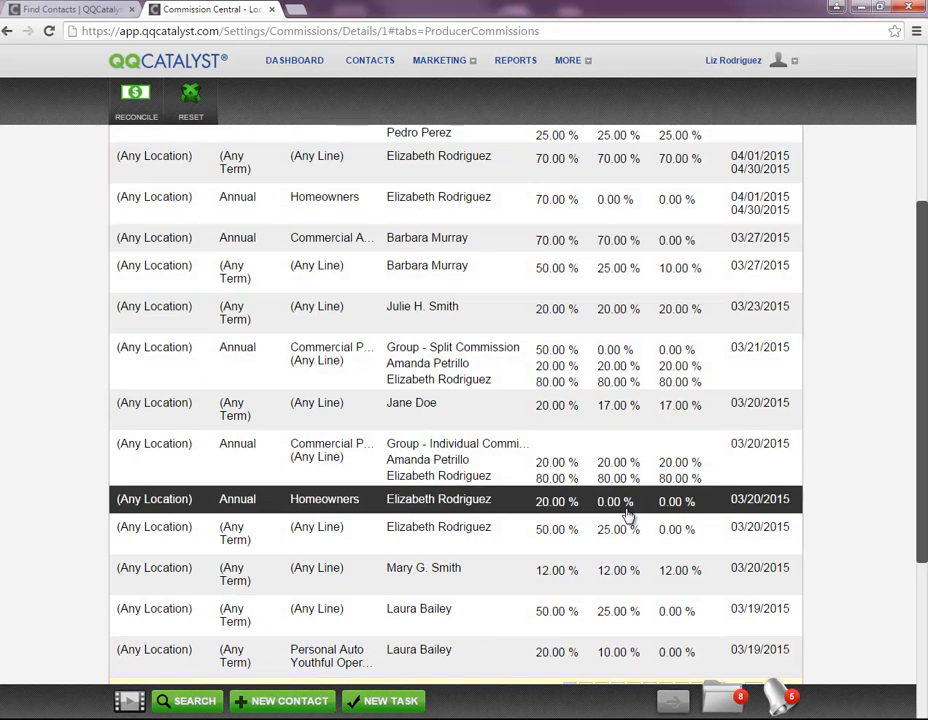
scroll(628, 515, "up", 3)
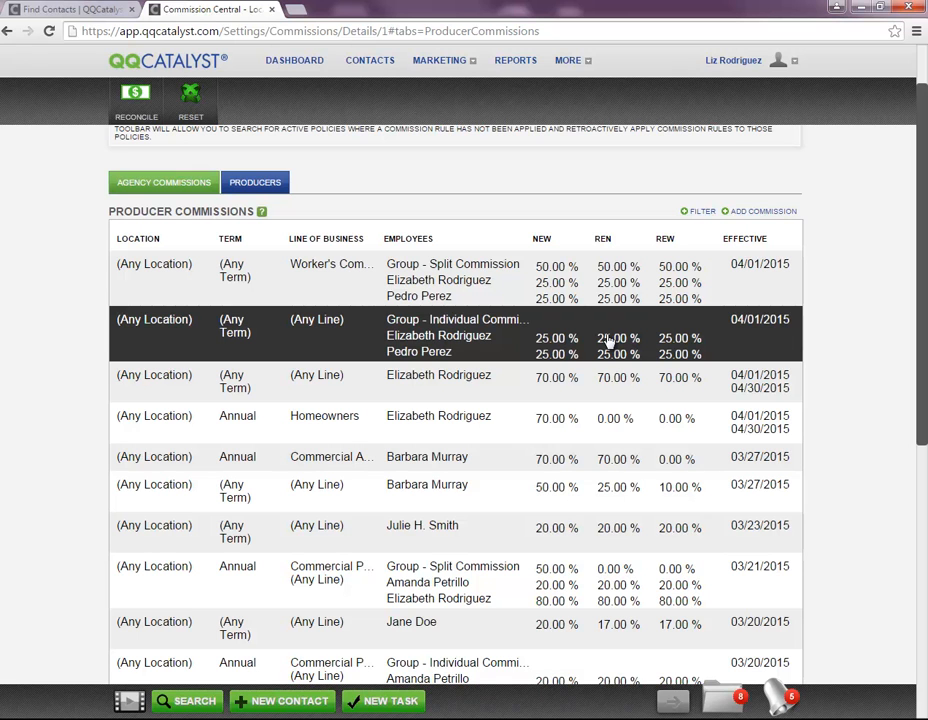
Search the standard report library for "outst" and open the run options of the Outstanding Commission - Agency report.
left_click(516, 61)
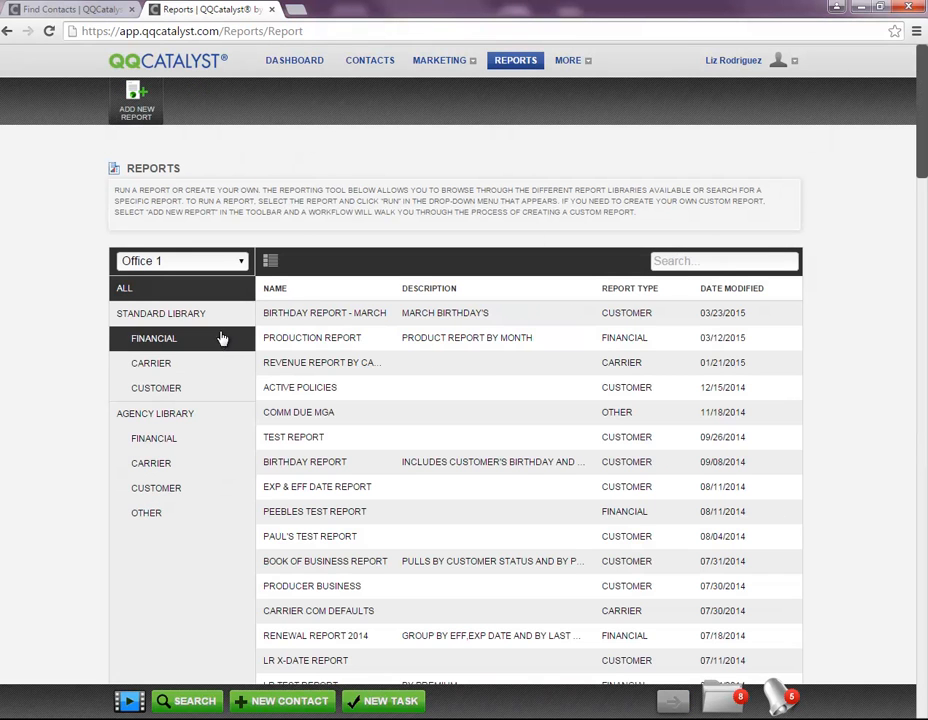
left_click(203, 318)
left_click(722, 261)
type("outst")
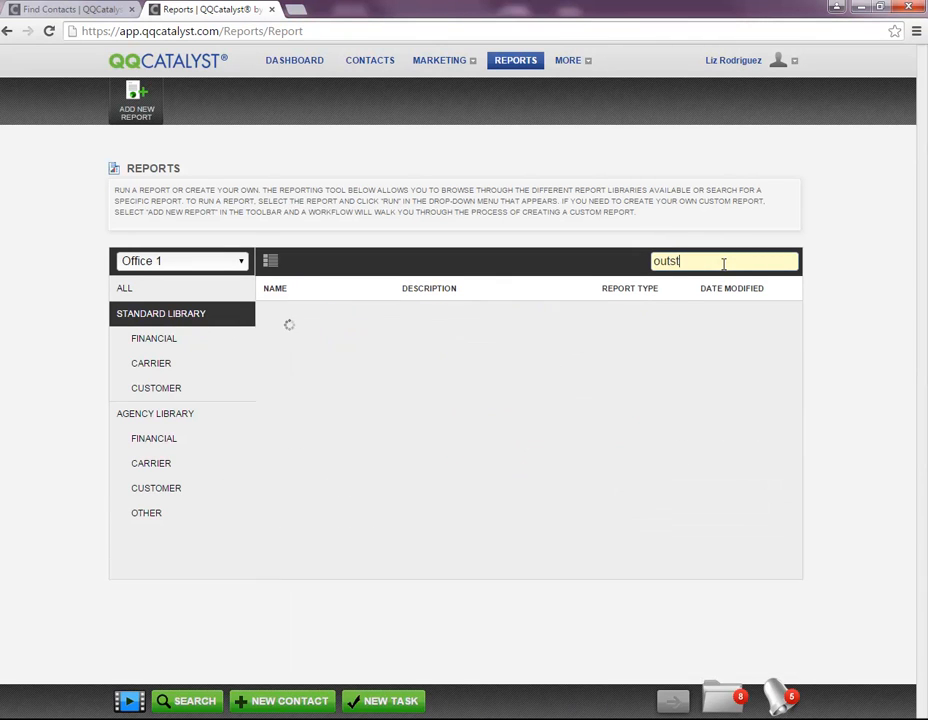
left_click(349, 315)
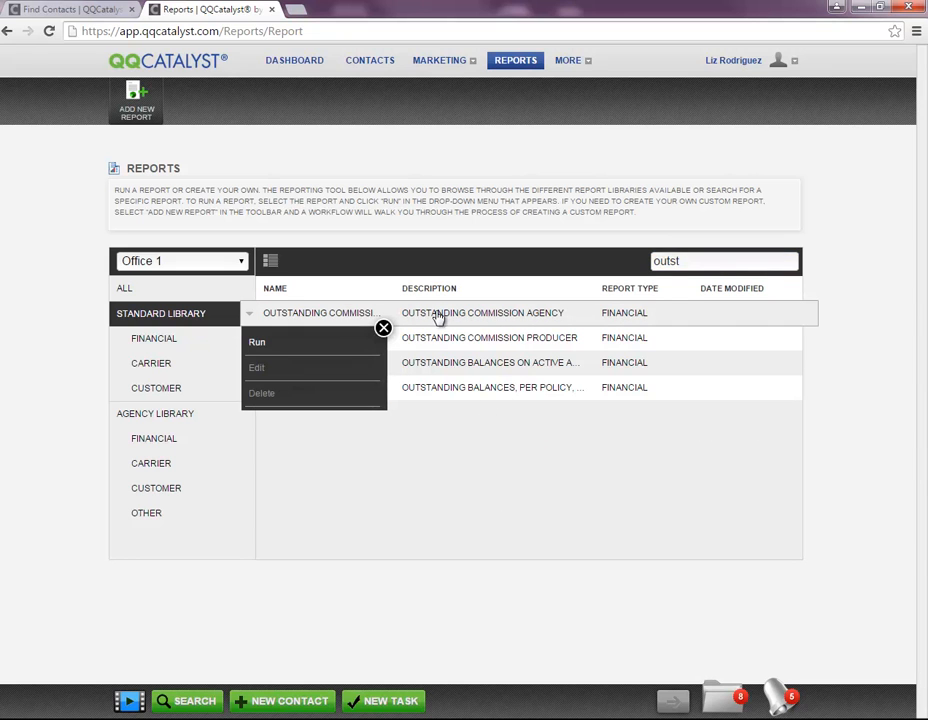
left_click(260, 343)
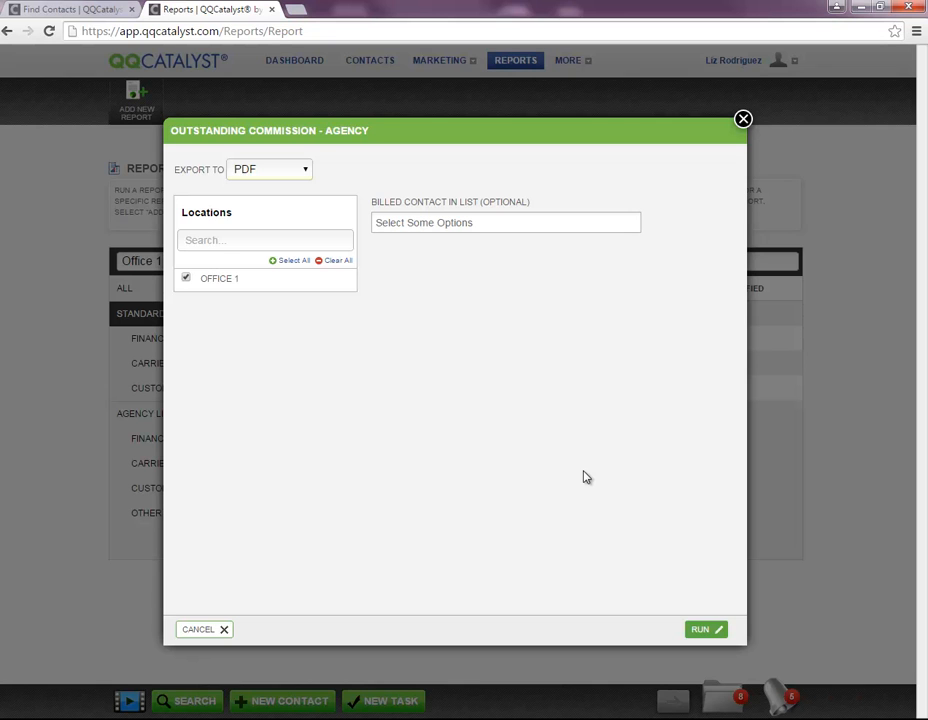
Limit the agency report to billed contacts Travelers Group and All Lines Parent Group and run it as a PDF.
left_click(462, 223)
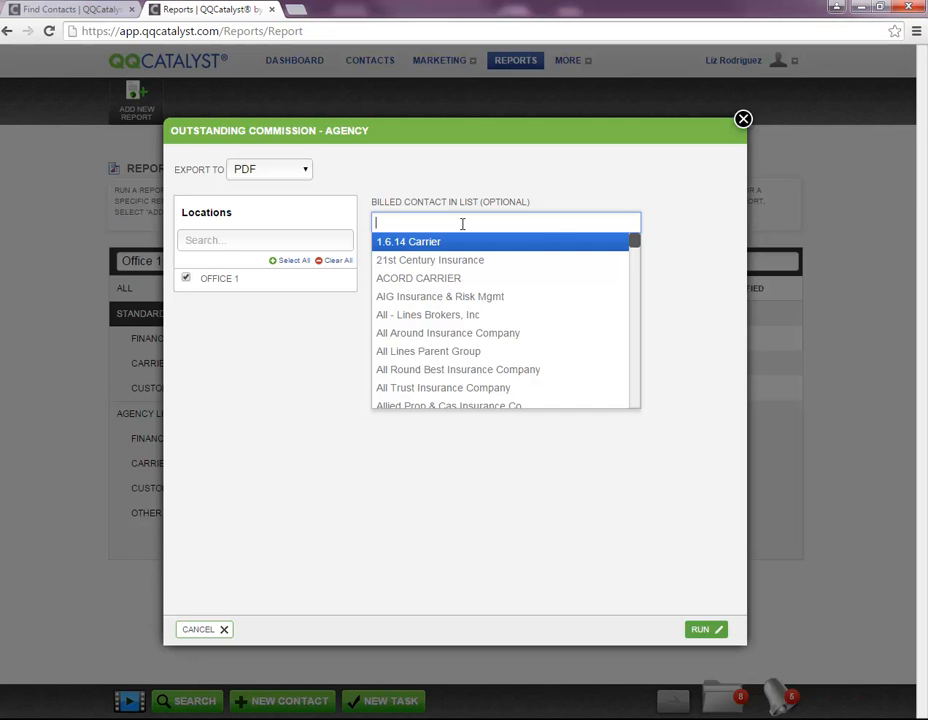
type("trav")
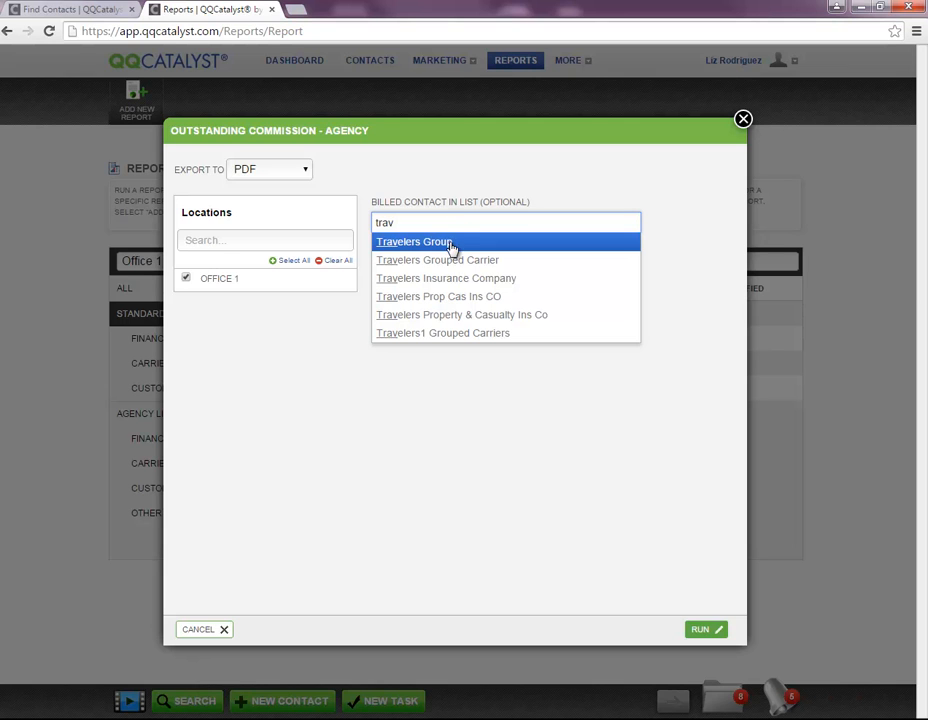
left_click(452, 243)
left_click(498, 223)
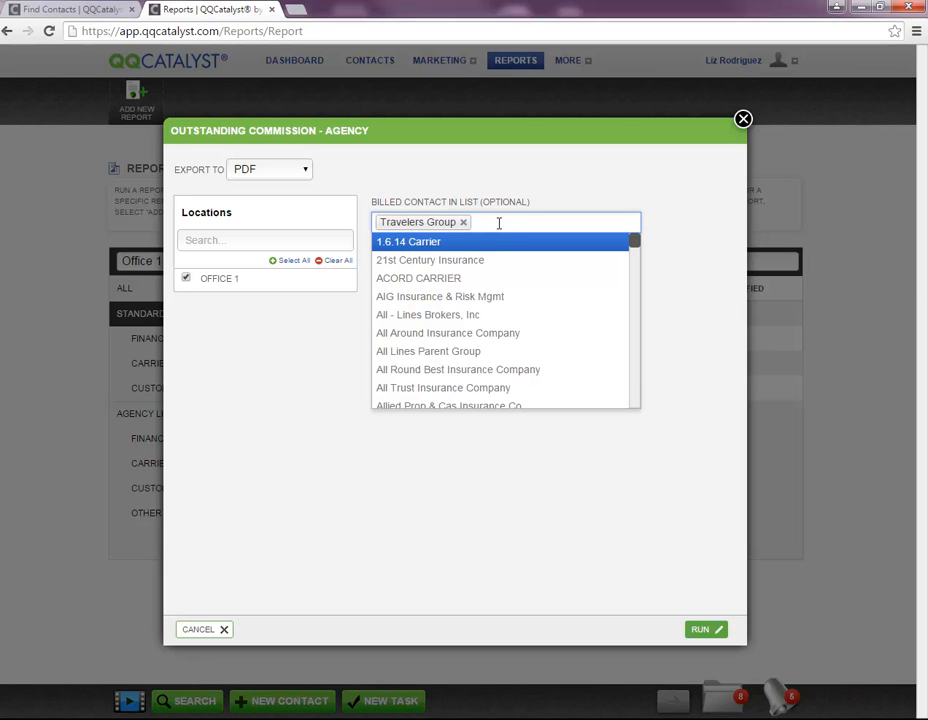
type("all")
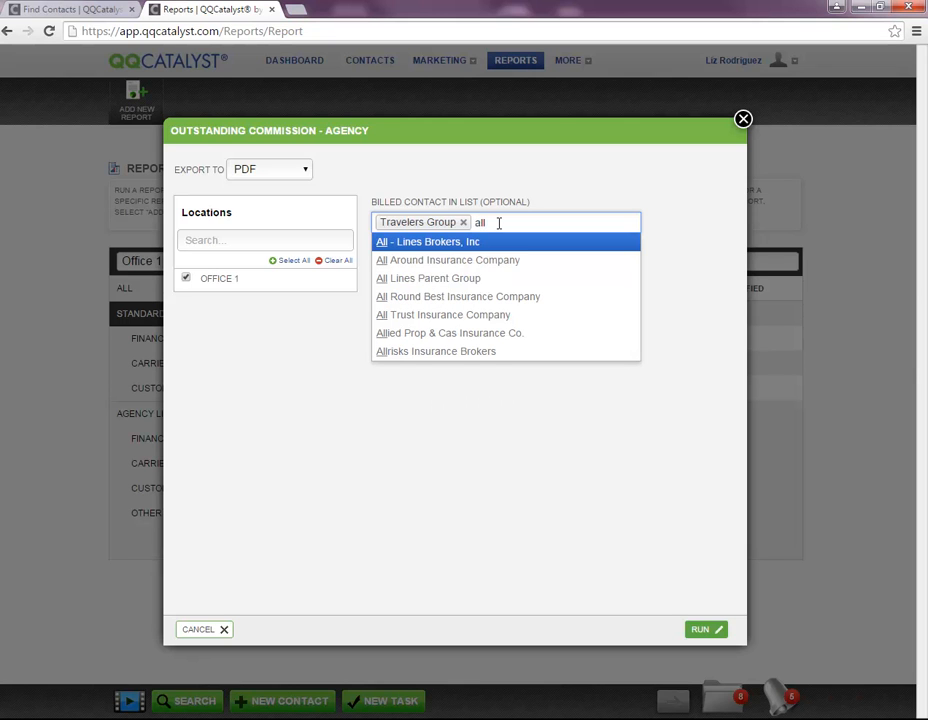
left_click(466, 278)
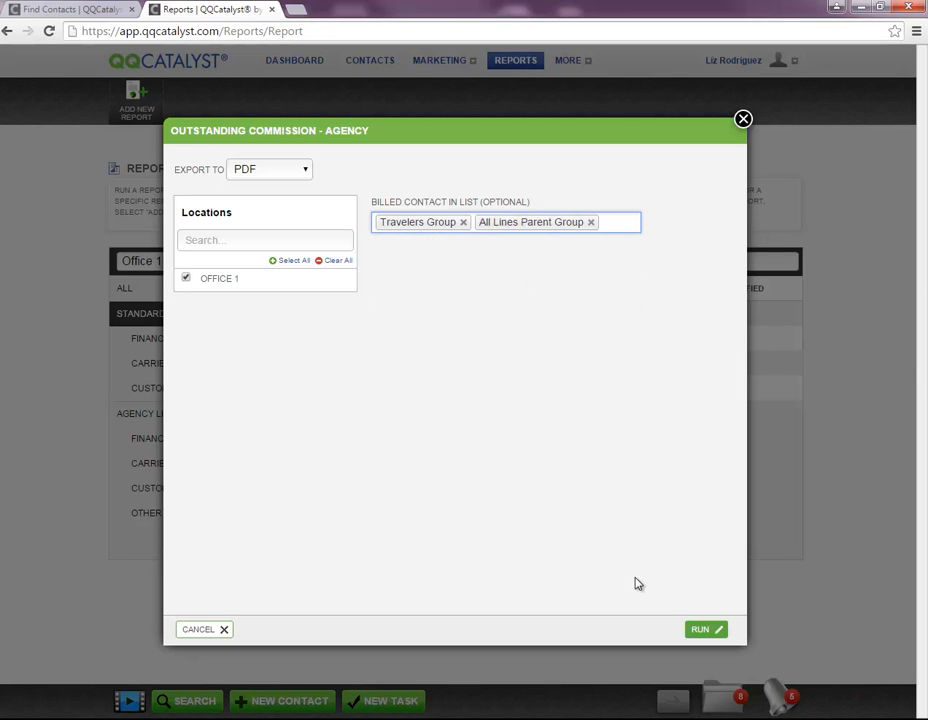
left_click(699, 628)
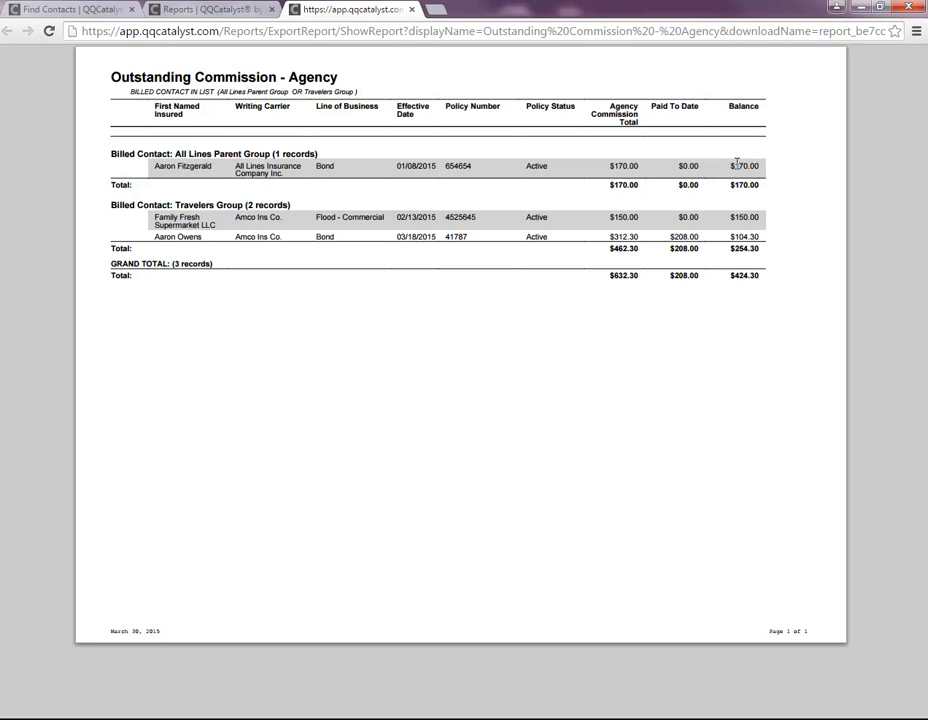
Examine the commission total, paid-to-date amount and balance of the Travelers Group bond policy, and close the agency report and its run options.
left_click_drag(609, 237, 640, 238)
left_click_drag(668, 237, 760, 236)
left_click(411, 9)
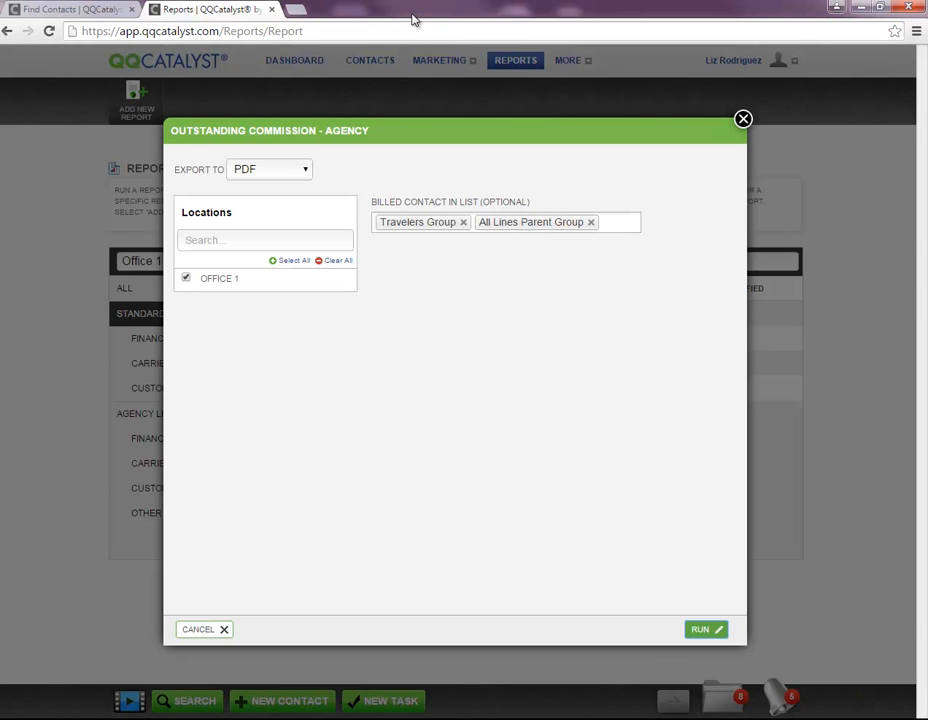
left_click(743, 119)
Run the Outstanding Commission - Producer report as a PDF, filtered to the first rule producer.
left_click(343, 340)
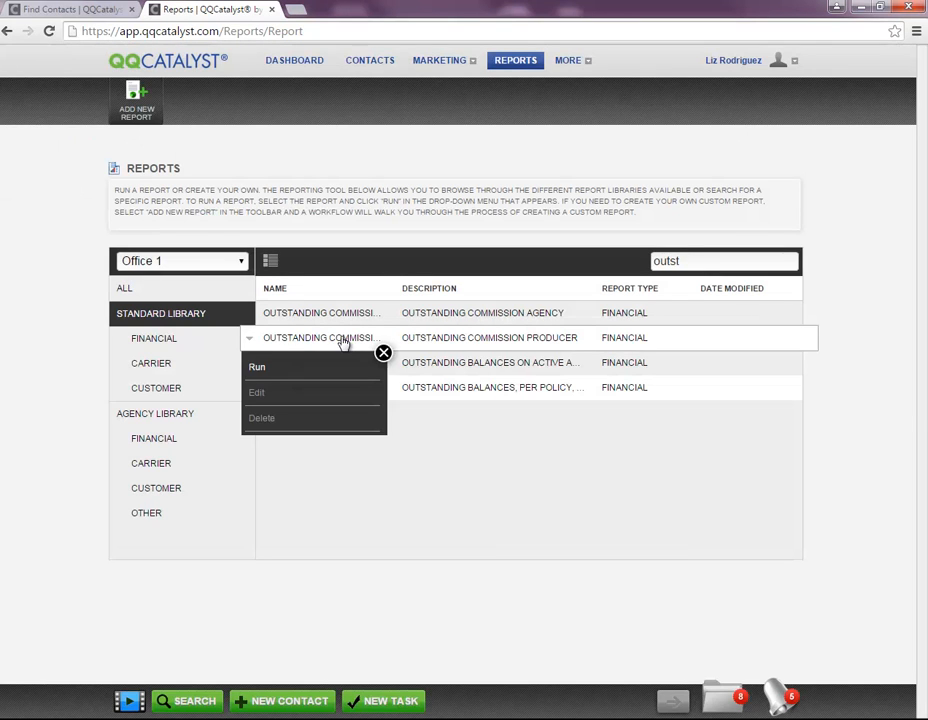
left_click(258, 369)
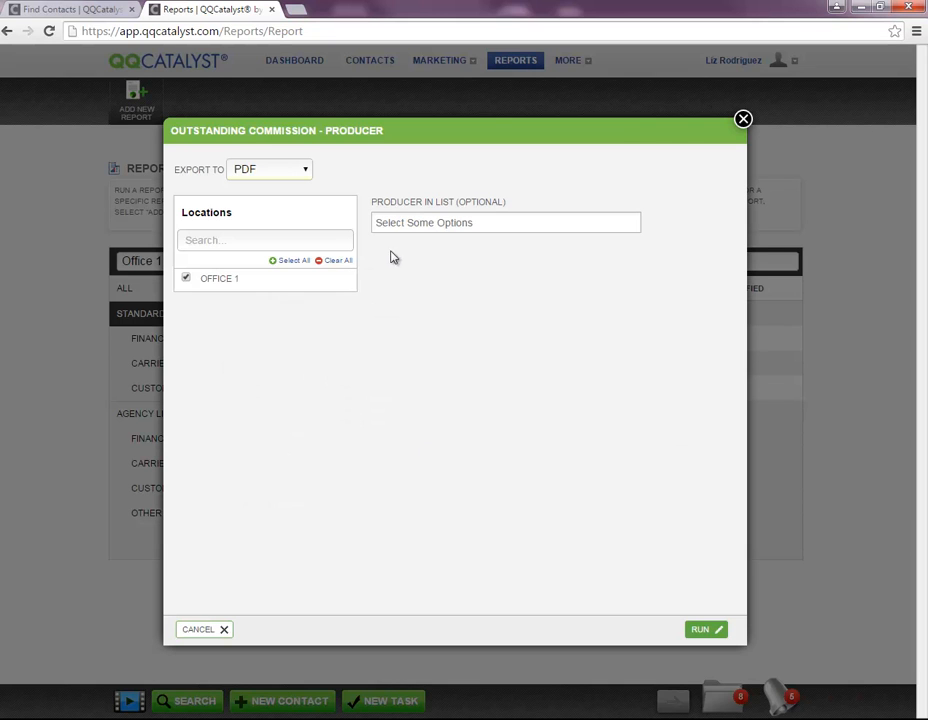
left_click(404, 220)
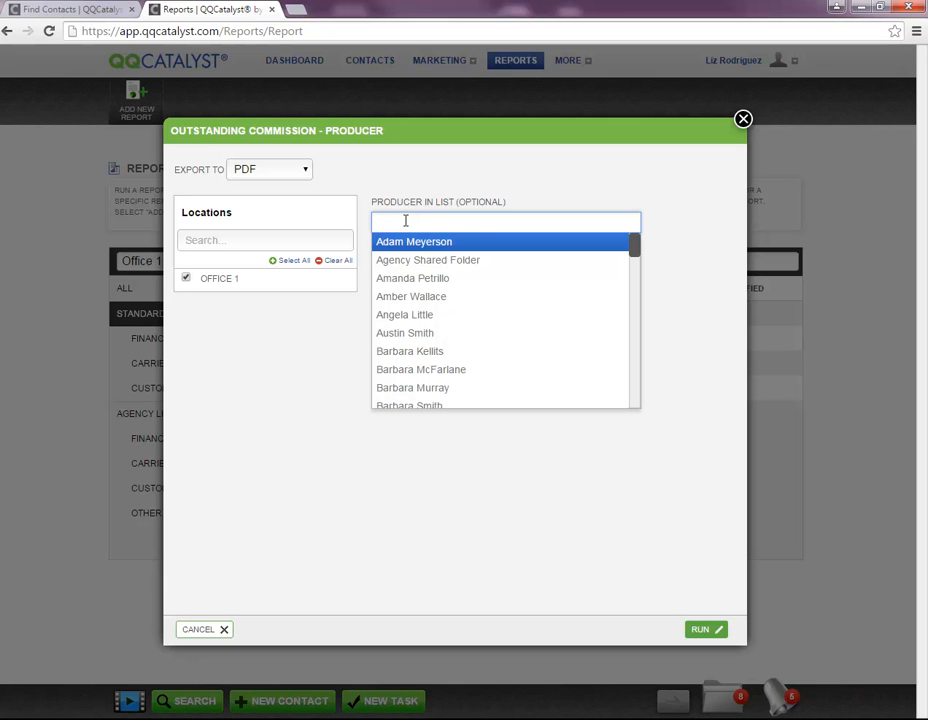
type("el")
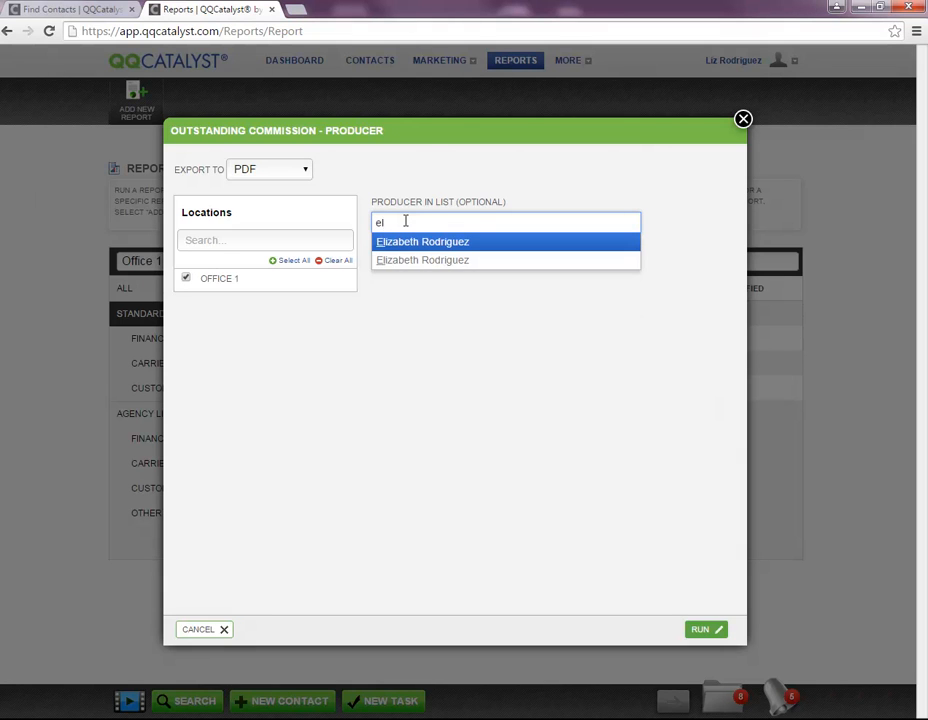
key("Return")
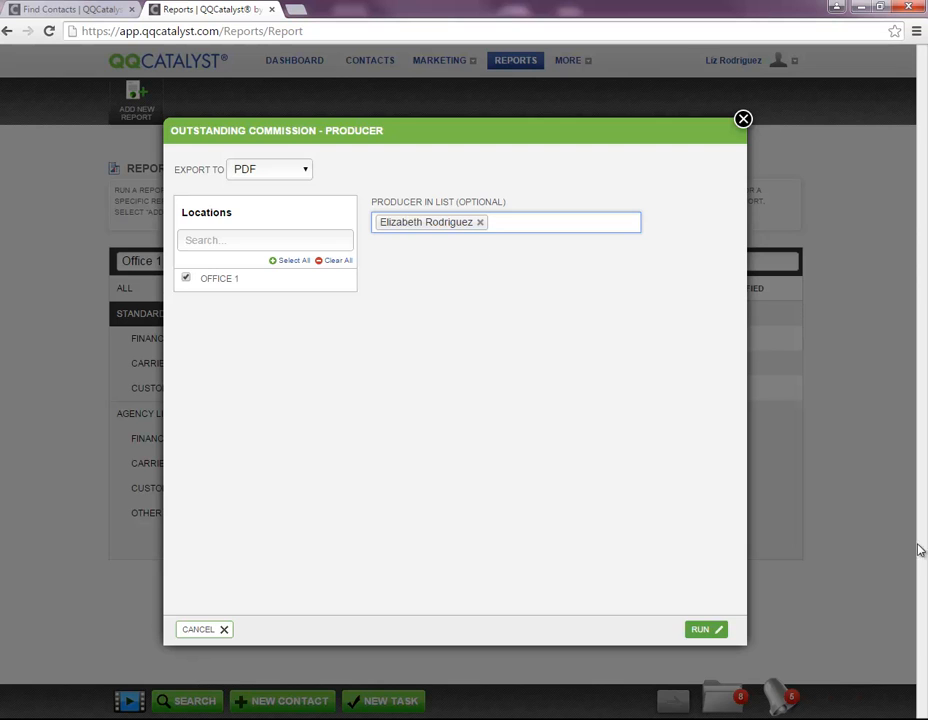
left_click(700, 629)
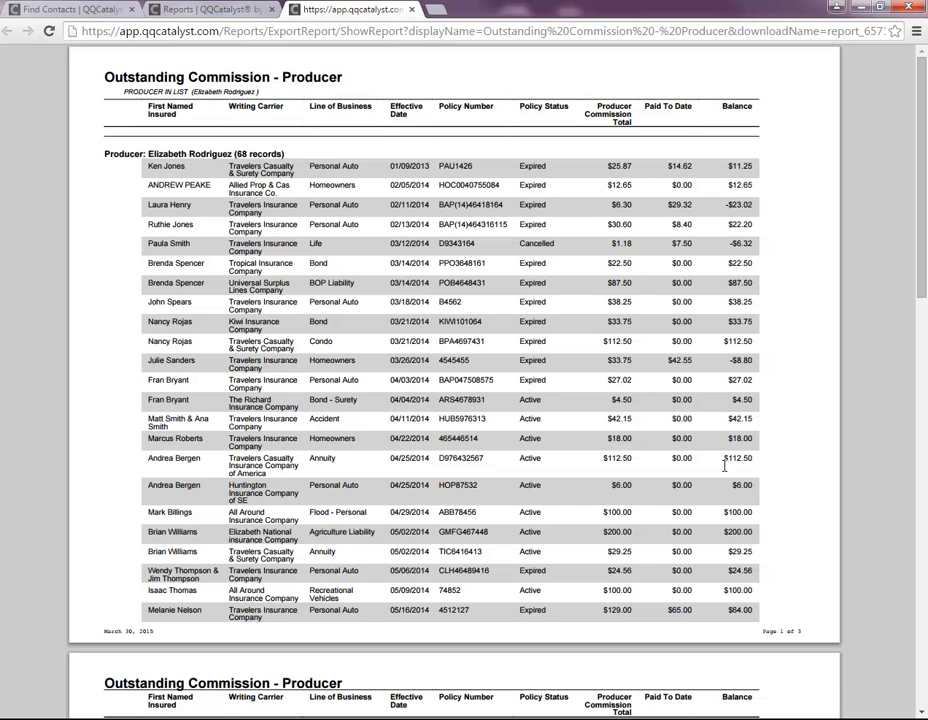
Examine the grand total balance at the end of the producer report, and close the report and its run options.
scroll(724, 465, "down", 11)
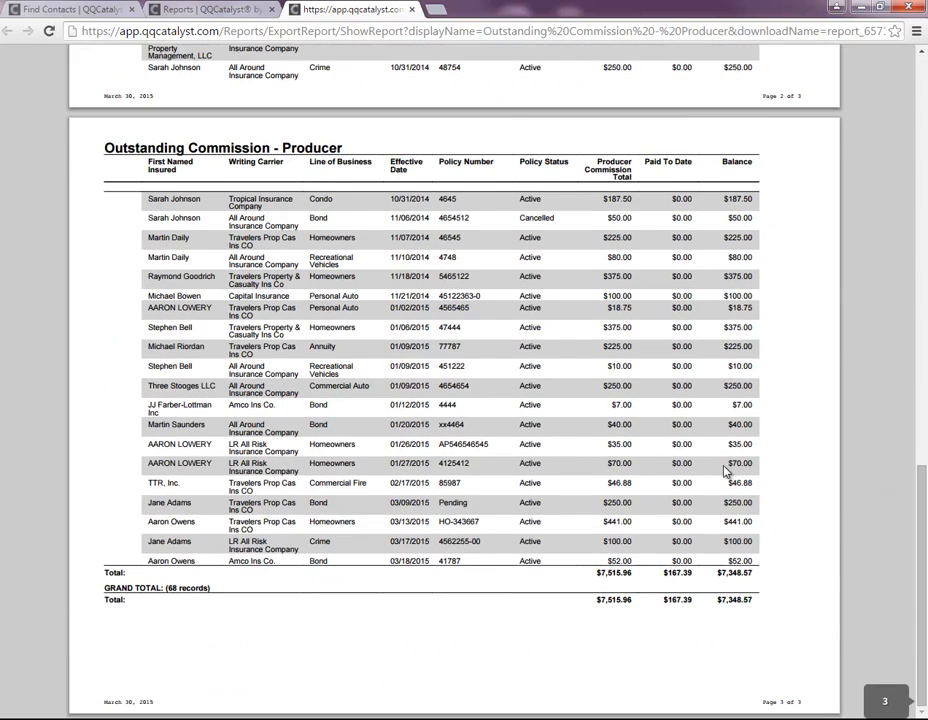
left_click_drag(716, 600, 763, 599)
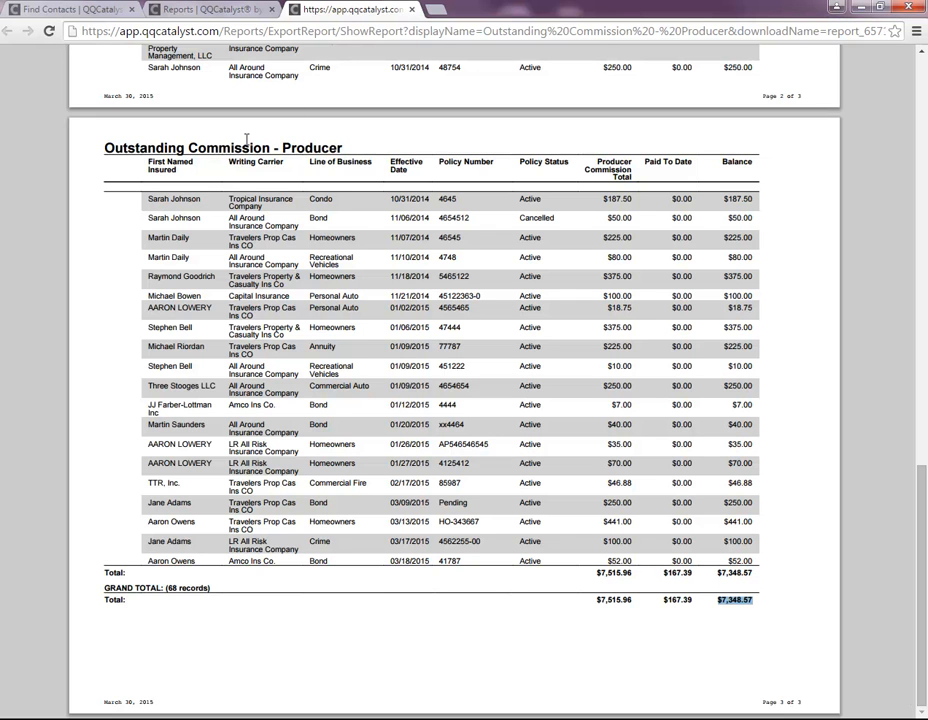
left_click(410, 10)
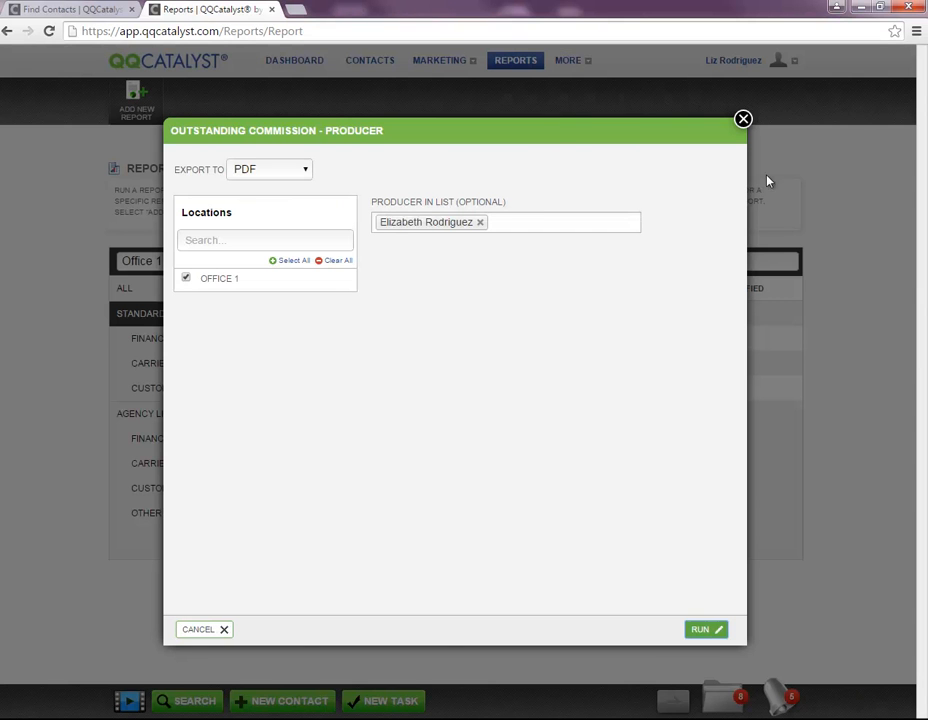
left_click(743, 120)
Search the standard report library for "net" and open the run options of the Net Commission report.
double_click(710, 254)
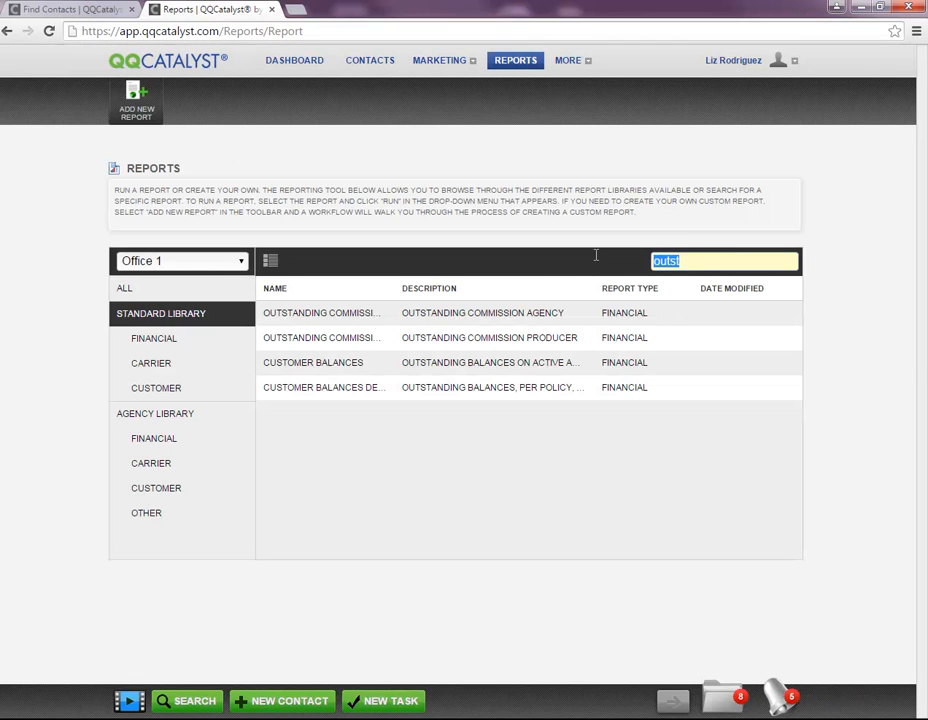
type("net")
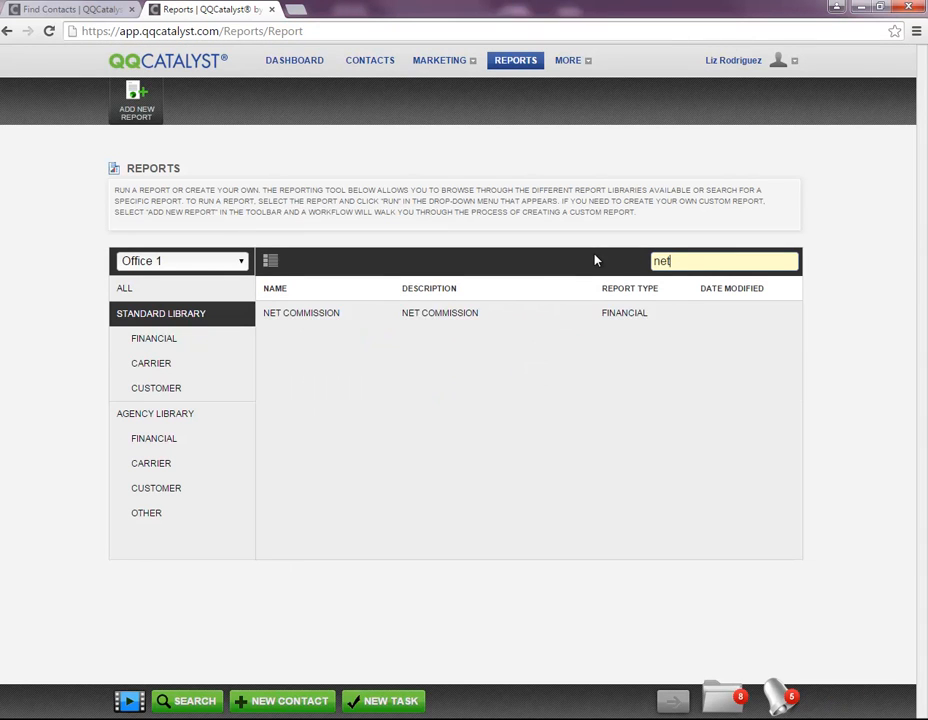
left_click(331, 322)
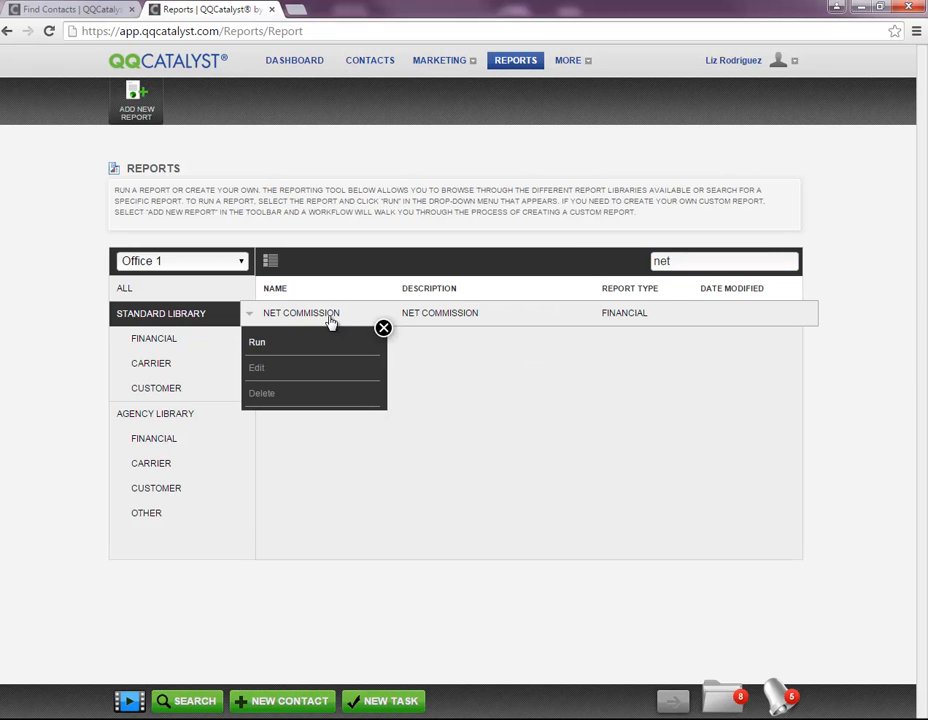
left_click(253, 348)
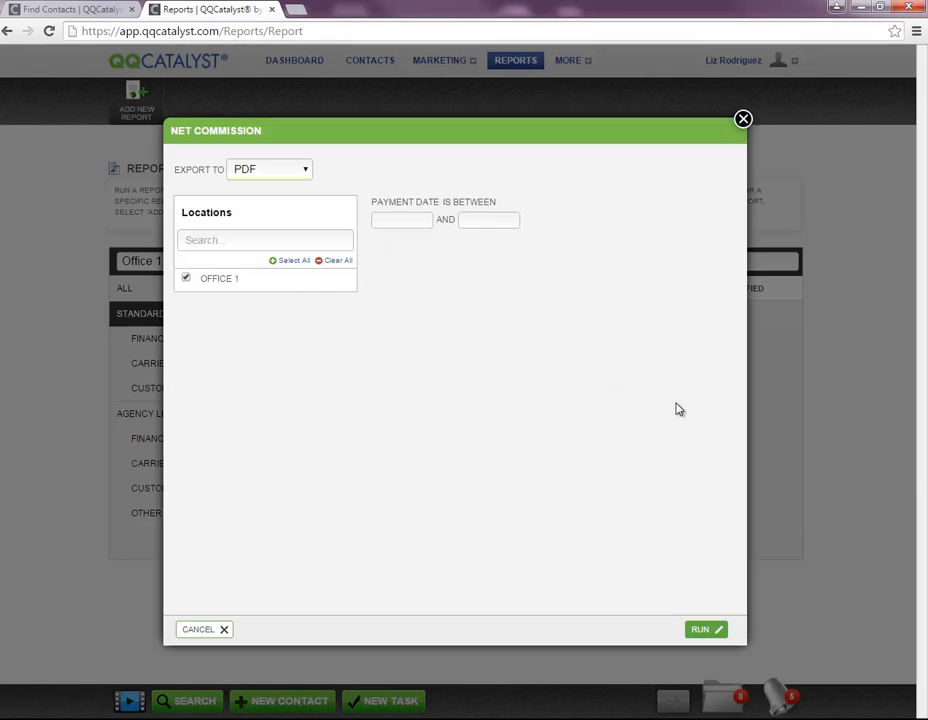
Run the Net Commission report as a PDF for payment dates between 06/01/2014 and 03/31/2015.
left_click(380, 218)
left_click(385, 243)
left_click(385, 243)
left_click(385, 243)
left_click(385, 243)
left_click(385, 243)
left_click(385, 243)
left_click(385, 243)
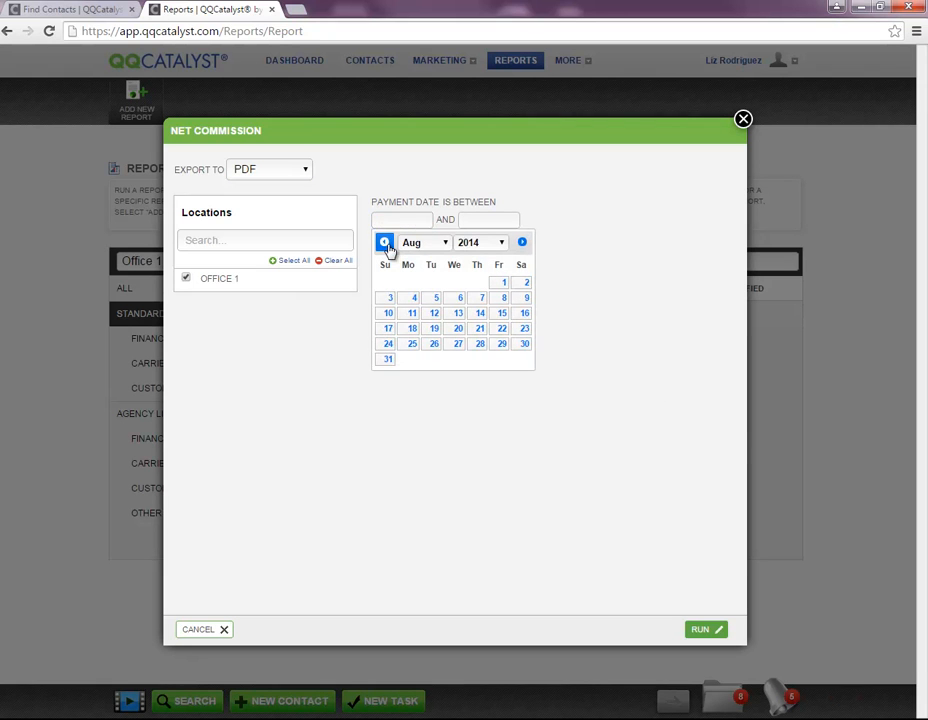
left_click(385, 243)
left_click(385, 243)
left_click(389, 283)
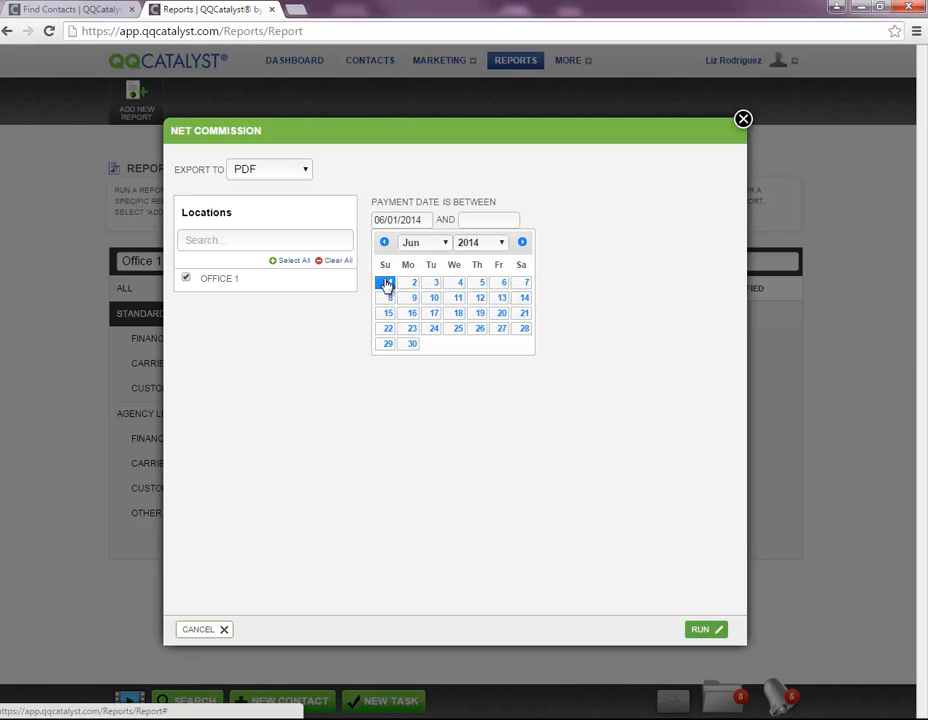
left_click(465, 220)
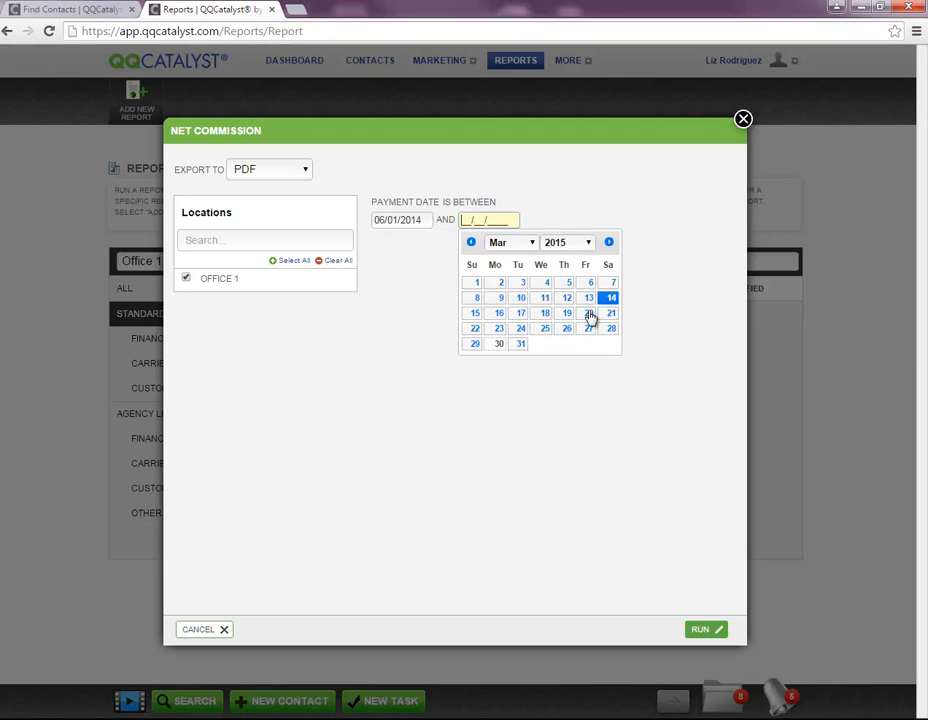
left_click(520, 343)
left_click(699, 630)
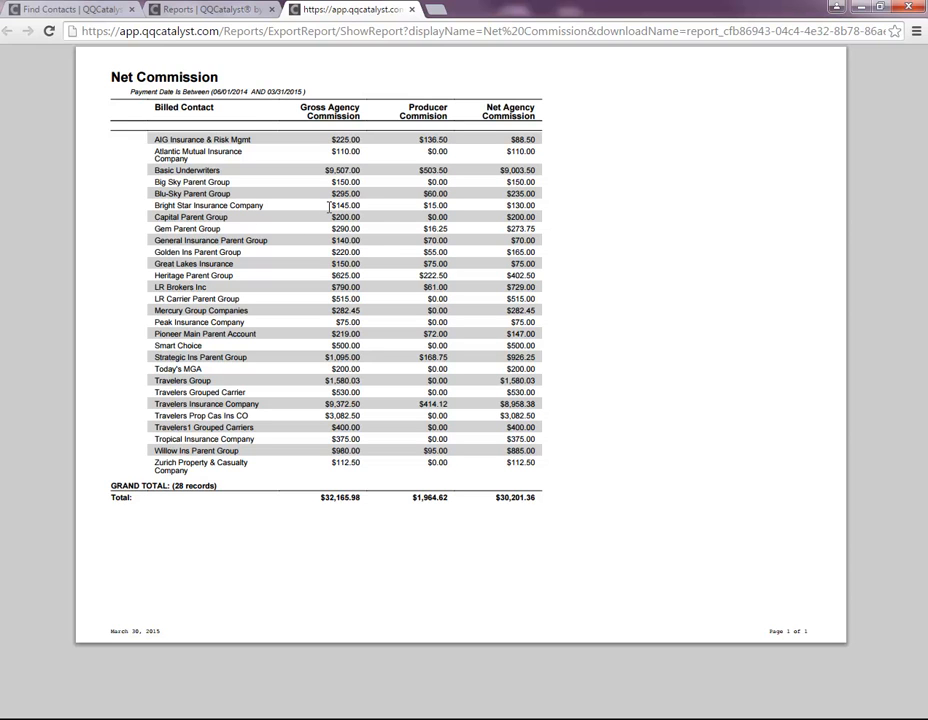
Examine Bright Star Insurance Company's gross, producer and net commissions and the net agency total, and close the report and its run options.
left_click_drag(300, 205, 372, 206)
double_click(434, 205)
left_click_drag(507, 205, 537, 206)
left_click_drag(496, 498, 541, 497)
left_click(411, 9)
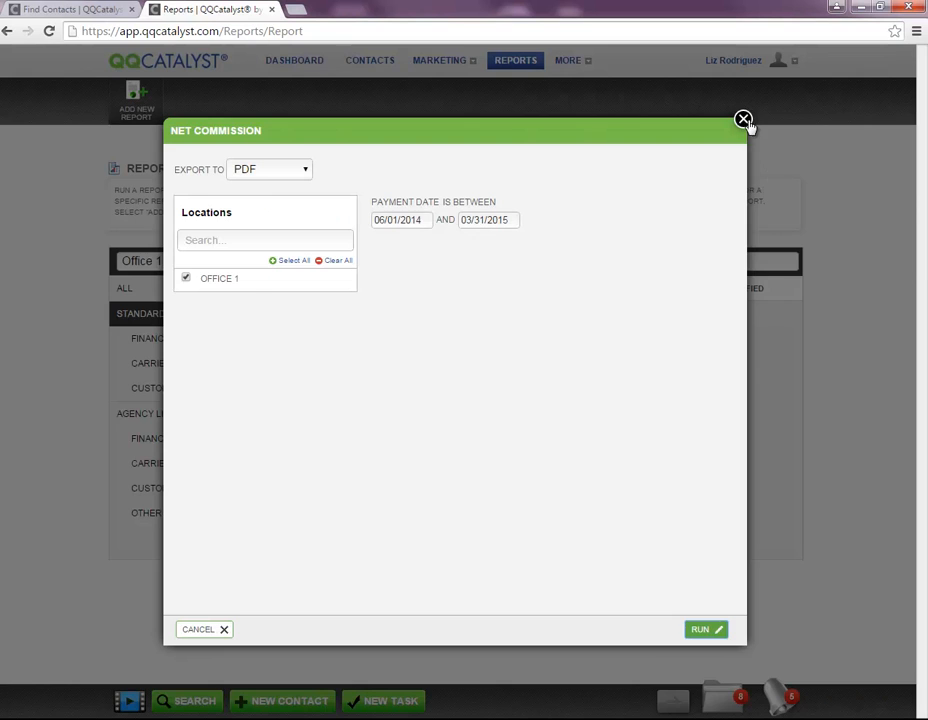
left_click(745, 121)
Search the standard report library for "pro" and open the run options of the Producer Payment report.
left_click(677, 262)
double_click(677, 262)
type("pro")
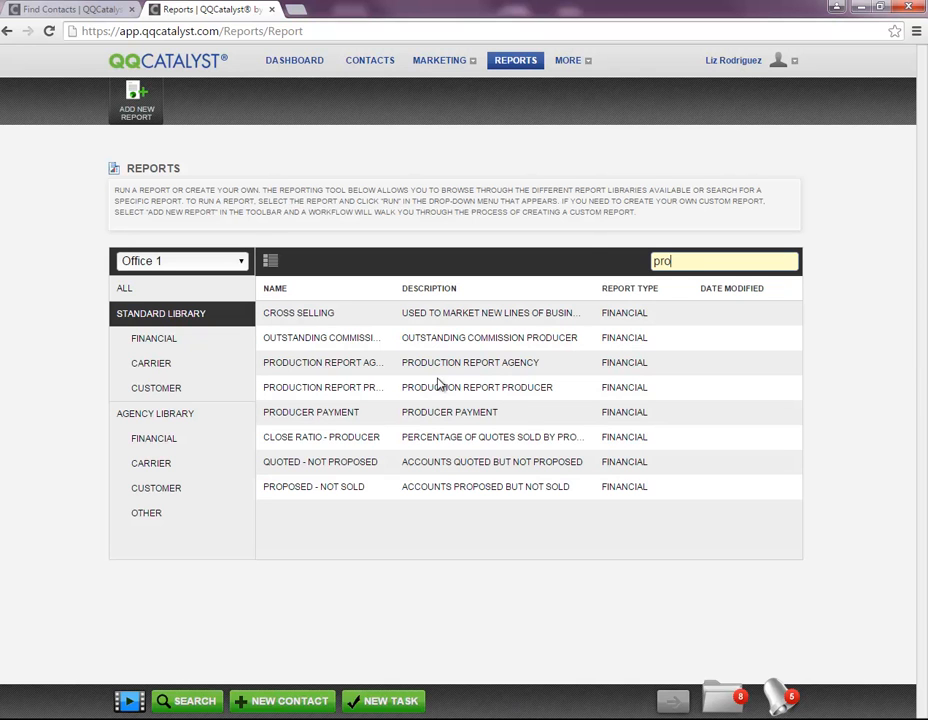
left_click(383, 418)
left_click(264, 441)
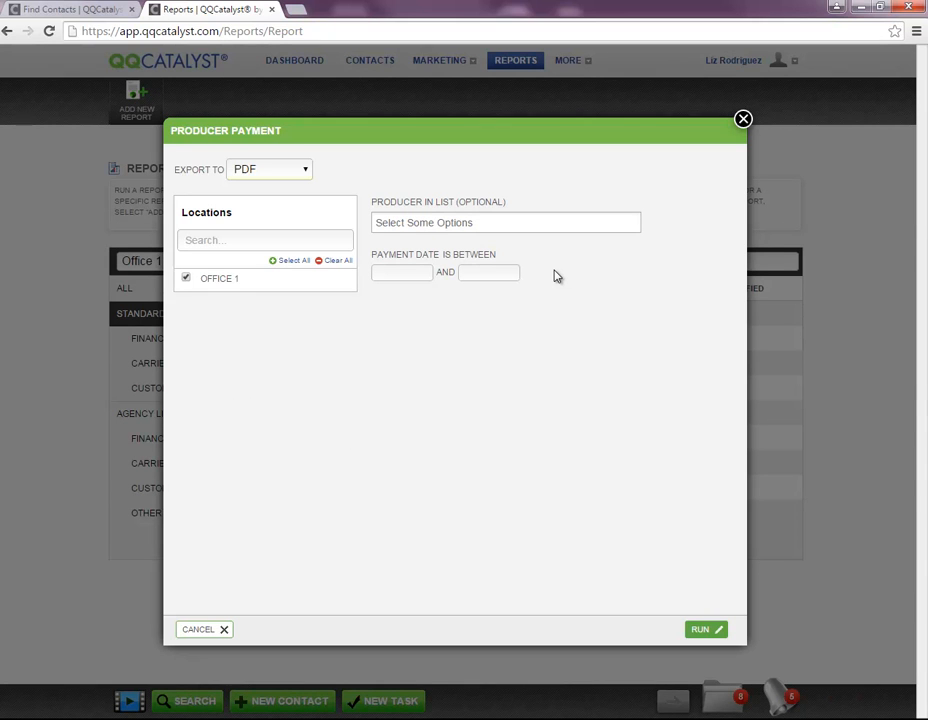
Filter the Producer Payment report to the required producer by searching for the producer's first name.
left_click(415, 224)
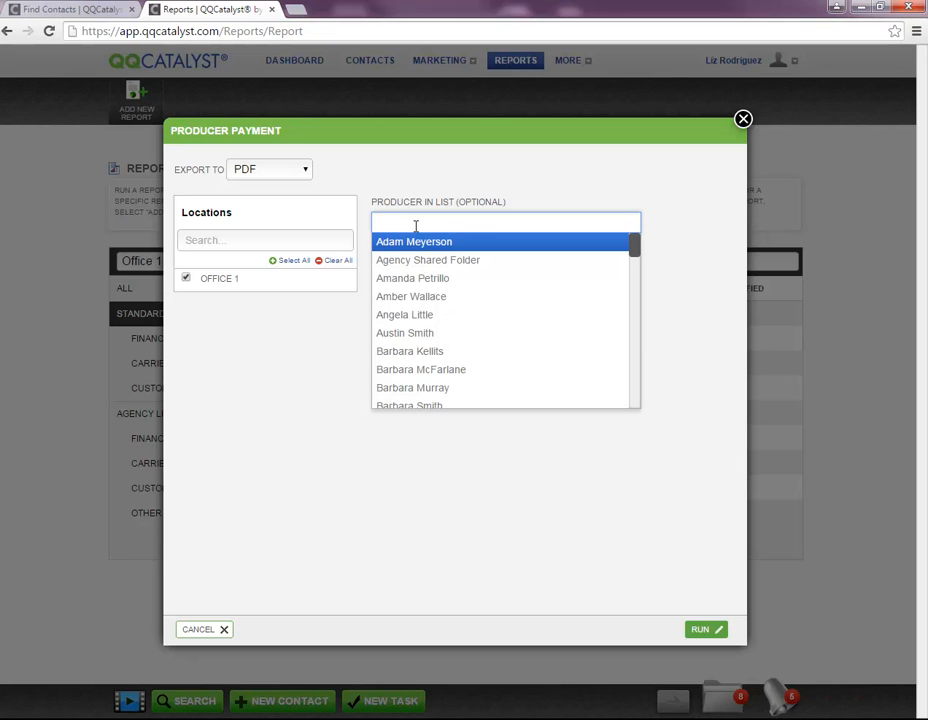
type("li")
key("BackSpace")
key("BackSpace")
type("elizabeth")
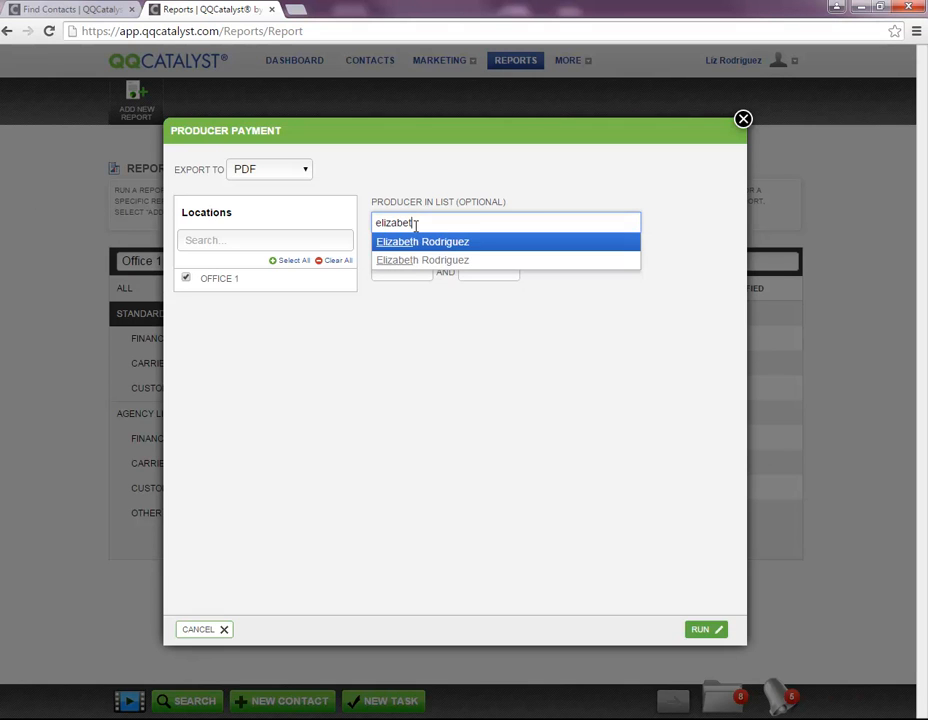
key("Return")
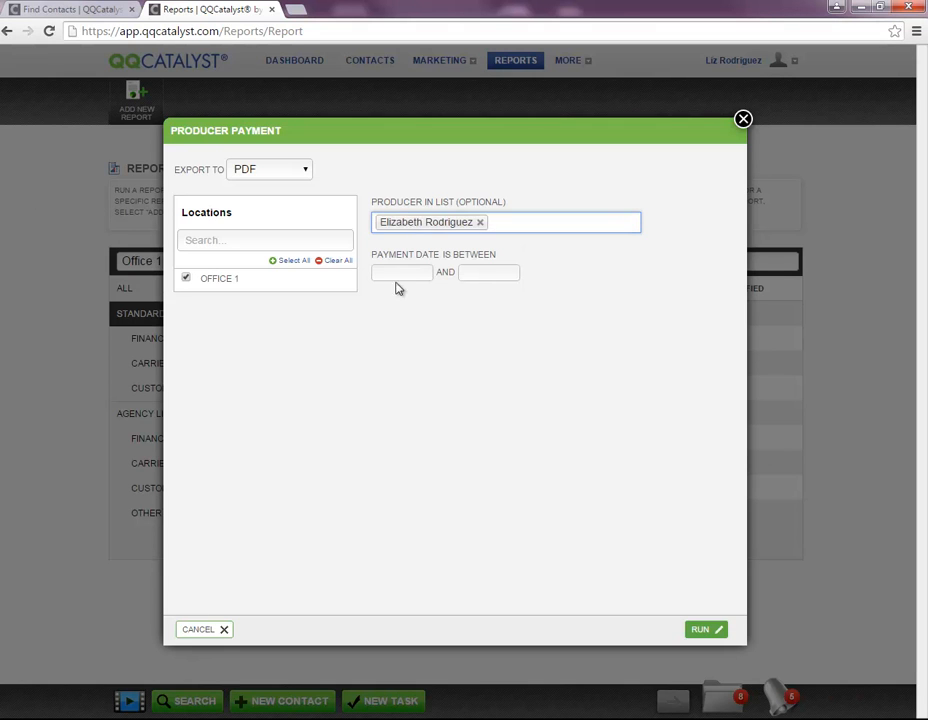
Set the payment date range to 05/01/2014 through 03/31/2015 and run the Producer Payment report as a PDF.
left_click(397, 272)
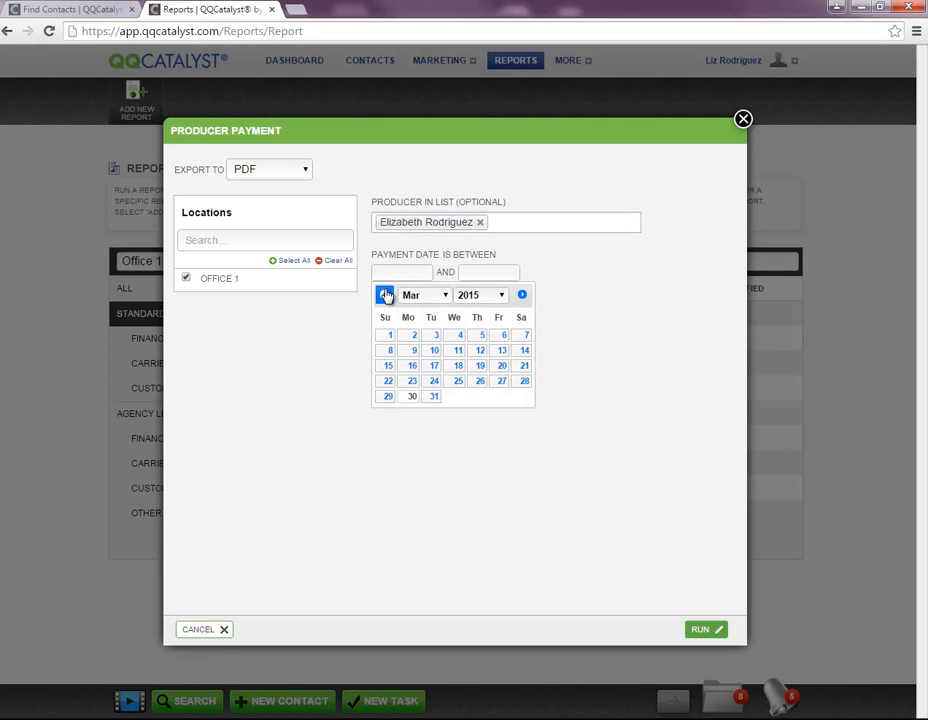
left_click(385, 295)
left_click(385, 295)
left_click(385, 295)
left_click(385, 295)
left_click(385, 295)
left_click(385, 295)
left_click(385, 295)
left_click(385, 295)
left_click(385, 295)
left_click(385, 295)
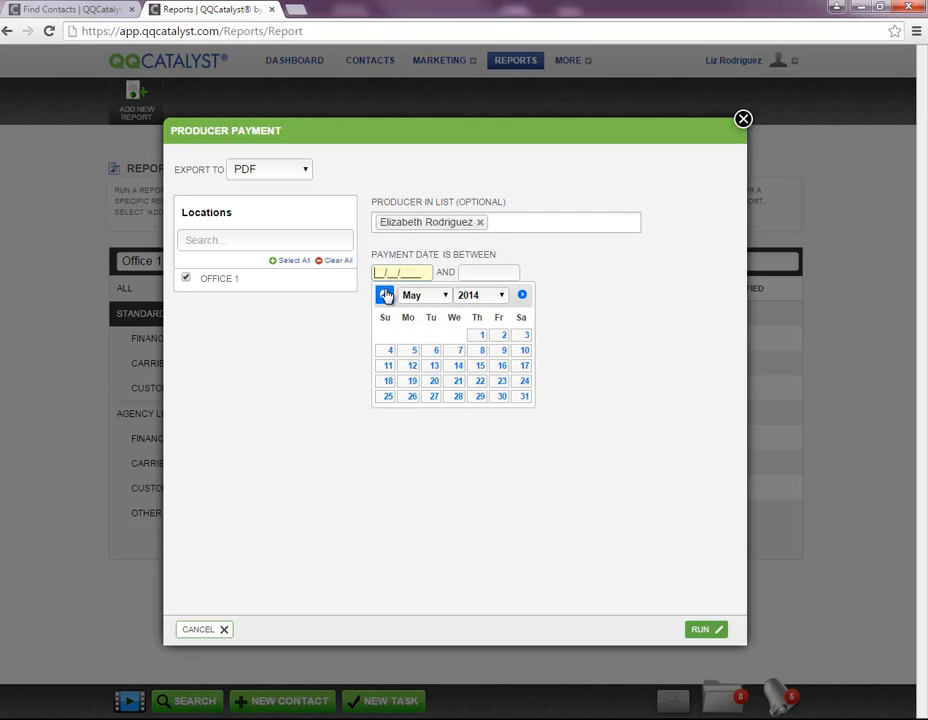
left_click(478, 336)
left_click(487, 272)
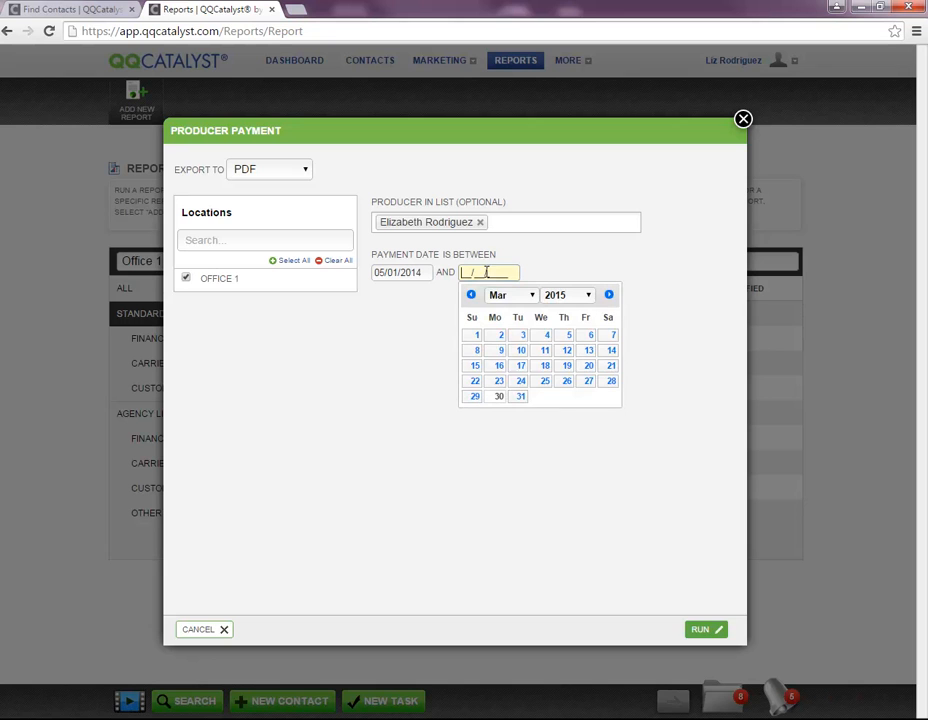
left_click(520, 396)
left_click(700, 630)
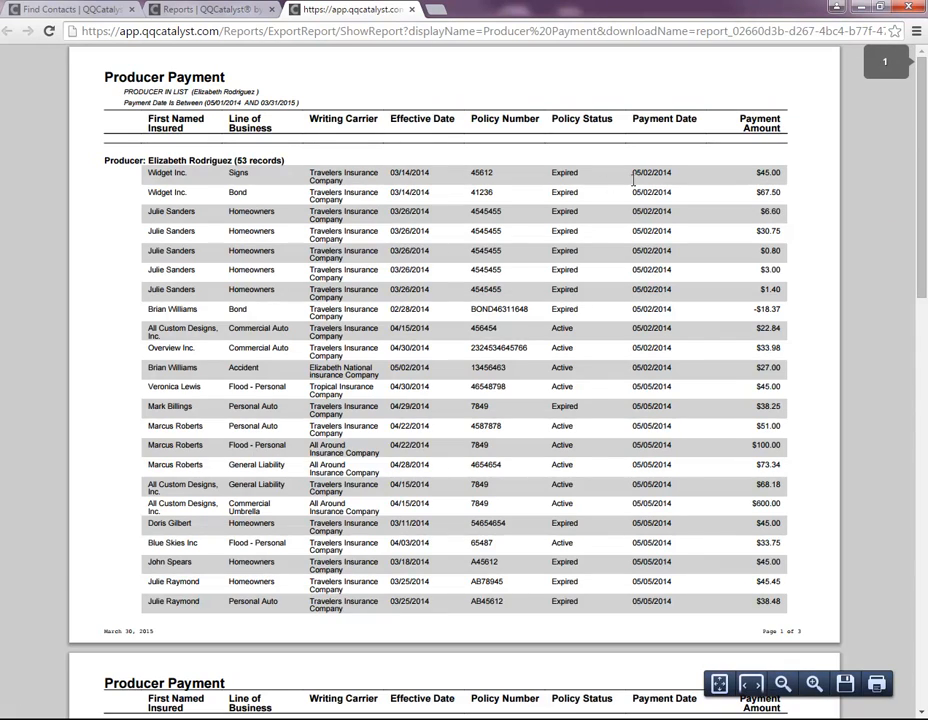
Examine the grand total payment amount at the end of the Producer Payment report, and close the report and its run options.
scroll(698, 406, "down", 3)
scroll(698, 406, "down", 4)
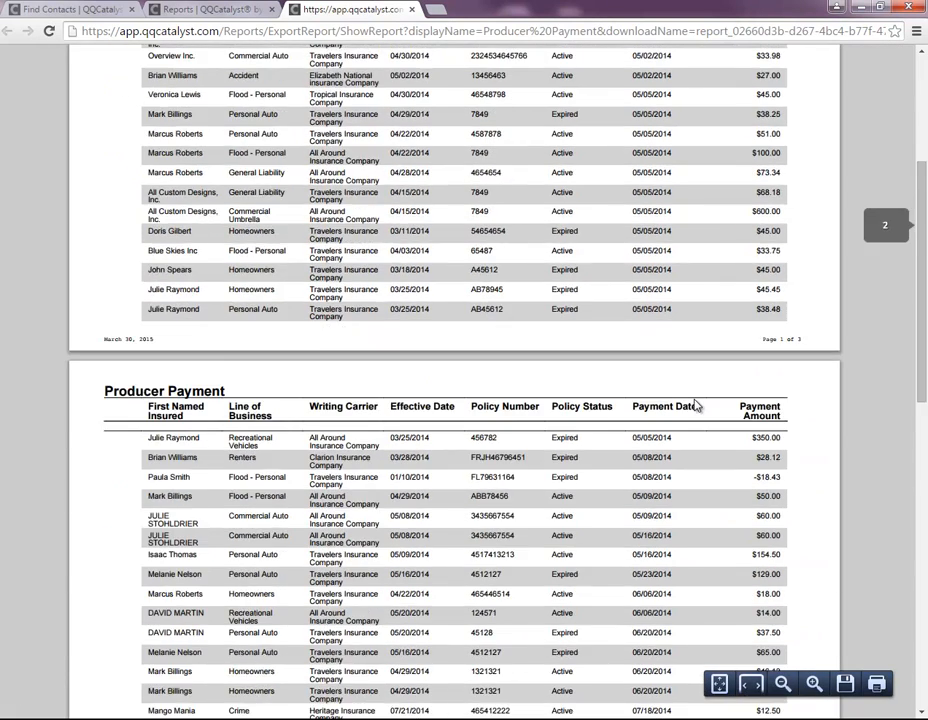
scroll(698, 406, "down", 2)
scroll(698, 406, "down", 6)
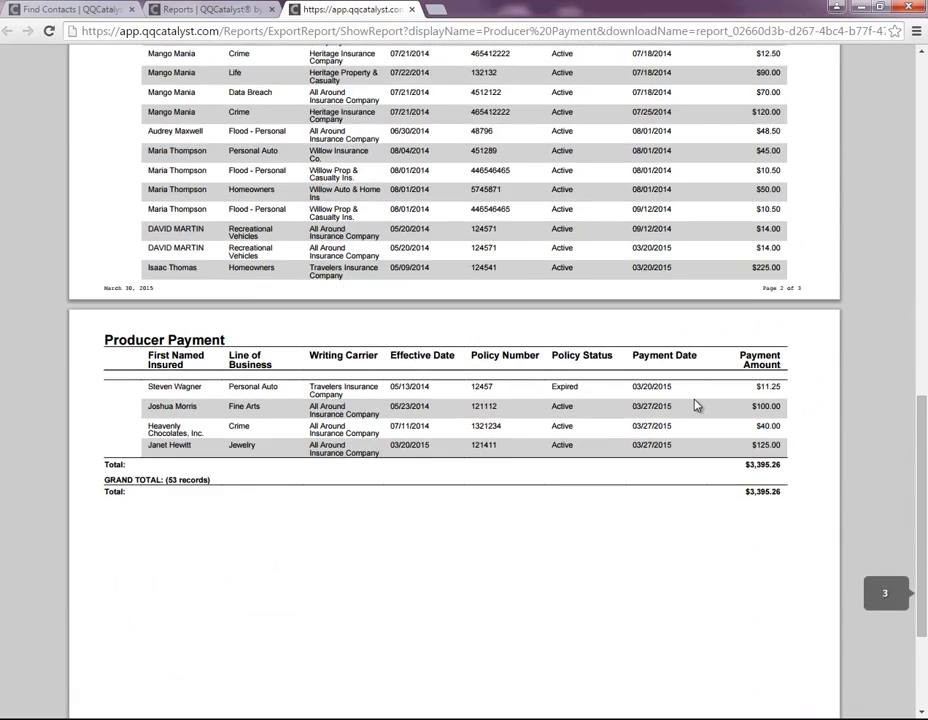
left_click_drag(746, 348, 787, 346)
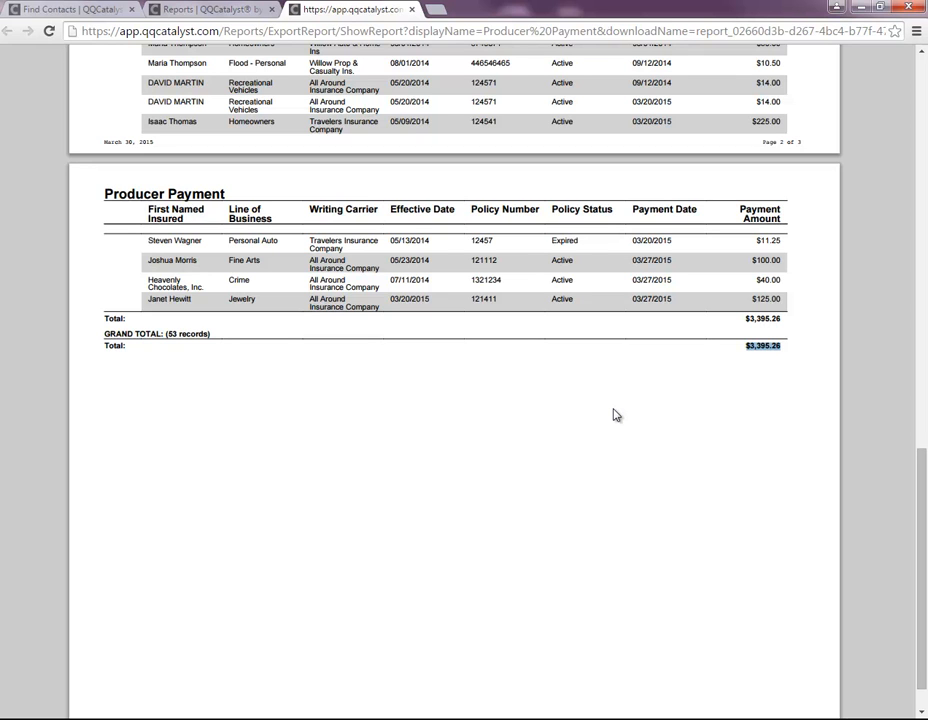
left_click(411, 10)
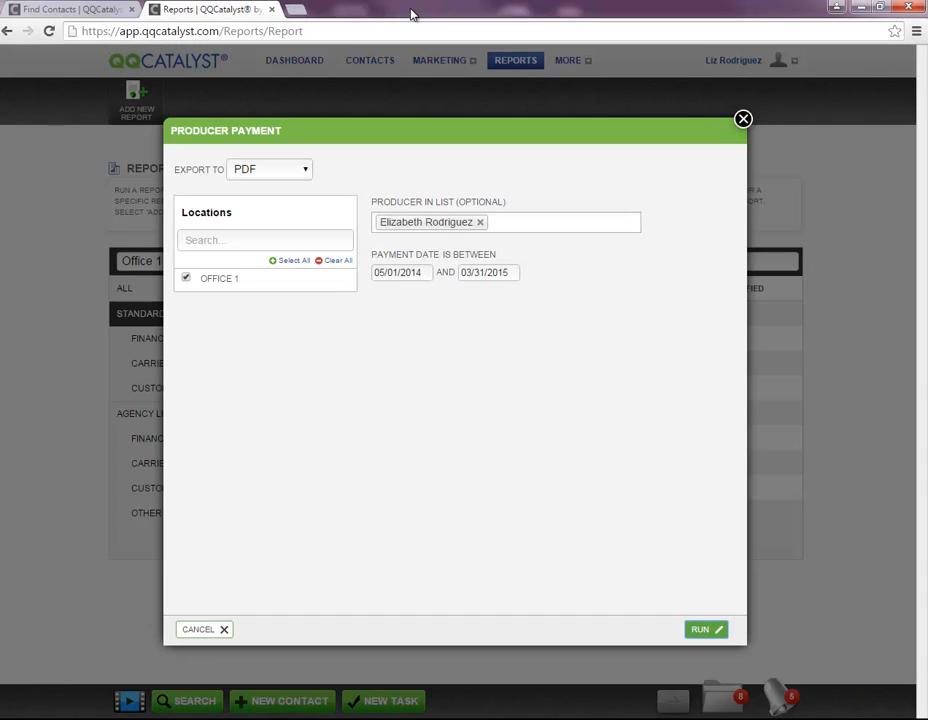
left_click(743, 119)
left_click(776, 448)
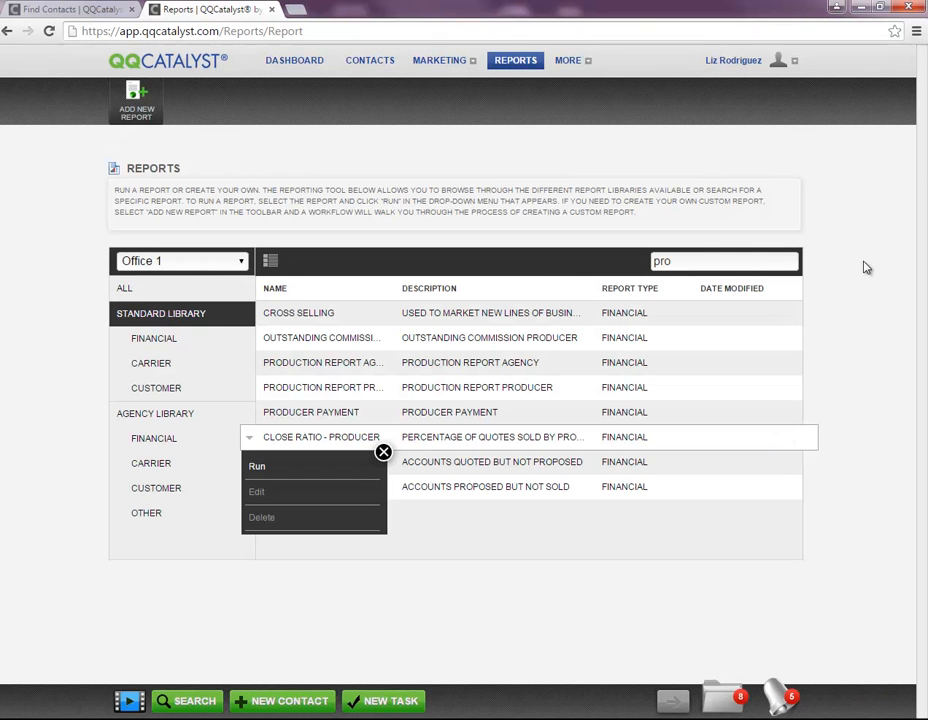